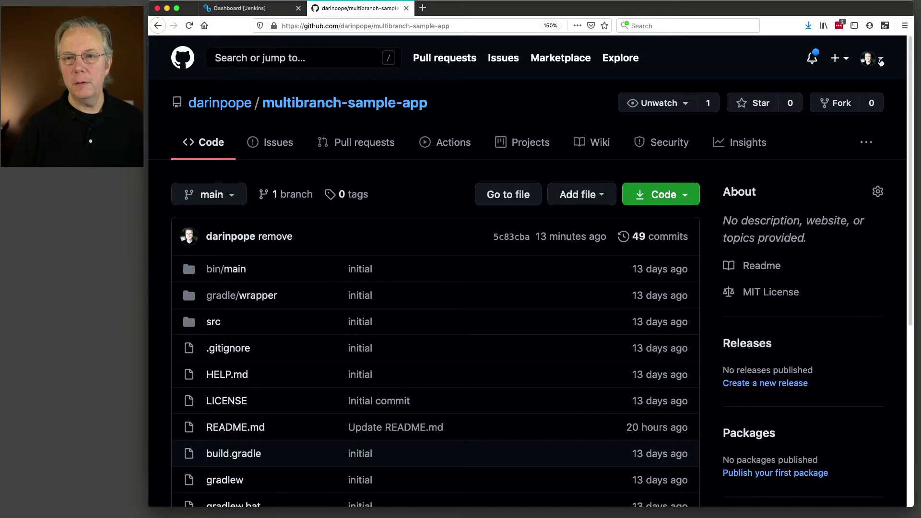
# Step: Open the GitHub account settings in a new browser tab and switch to that tab
pyautogui.click(881, 61)
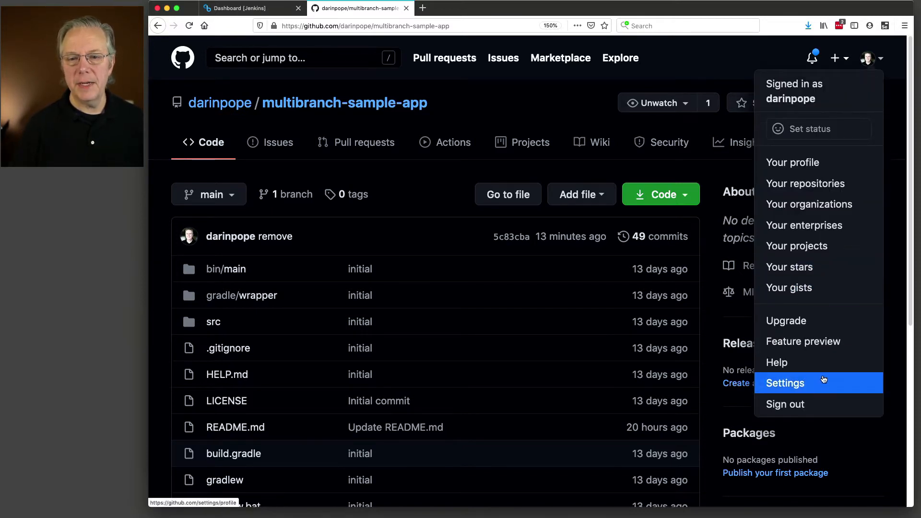
pyautogui.rightClick(822, 382)
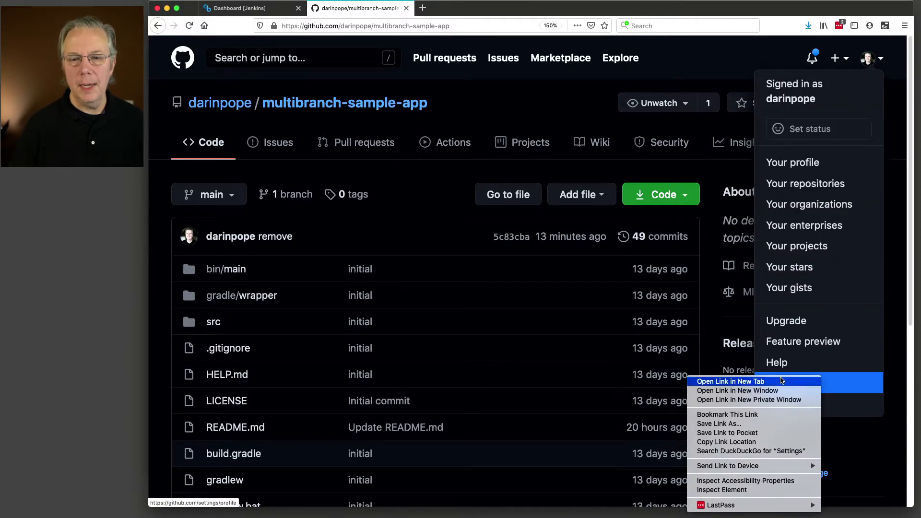
pyautogui.click(782, 381)
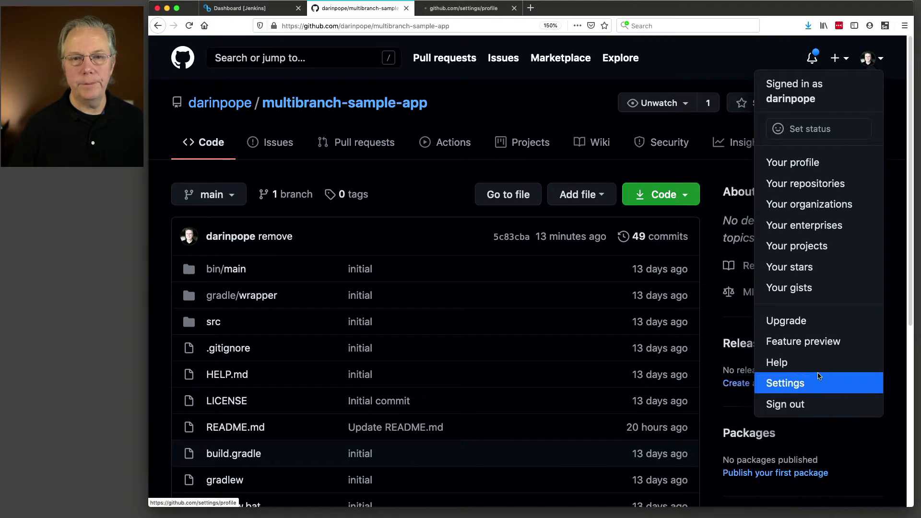
pyautogui.click(469, 12)
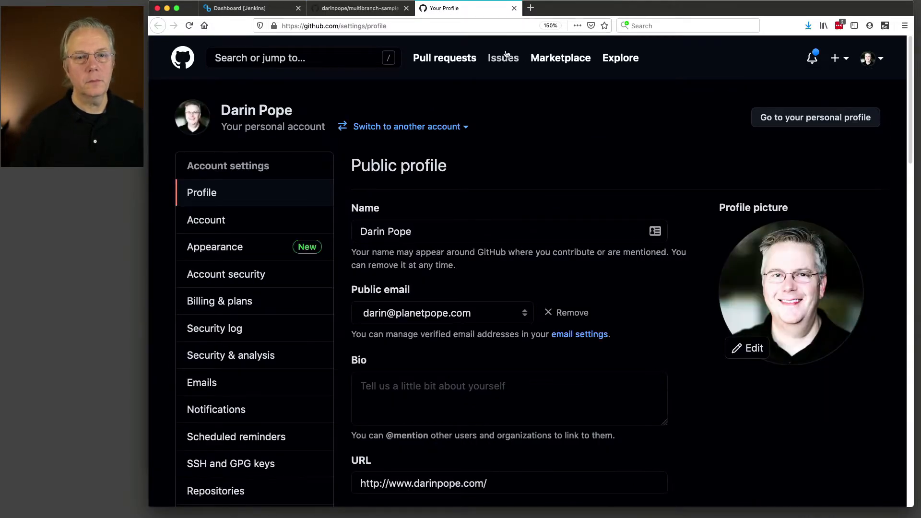
# Step: Go to the developer settings and start registering a new GitHub App
pyautogui.scroll(-10, 480, 209)
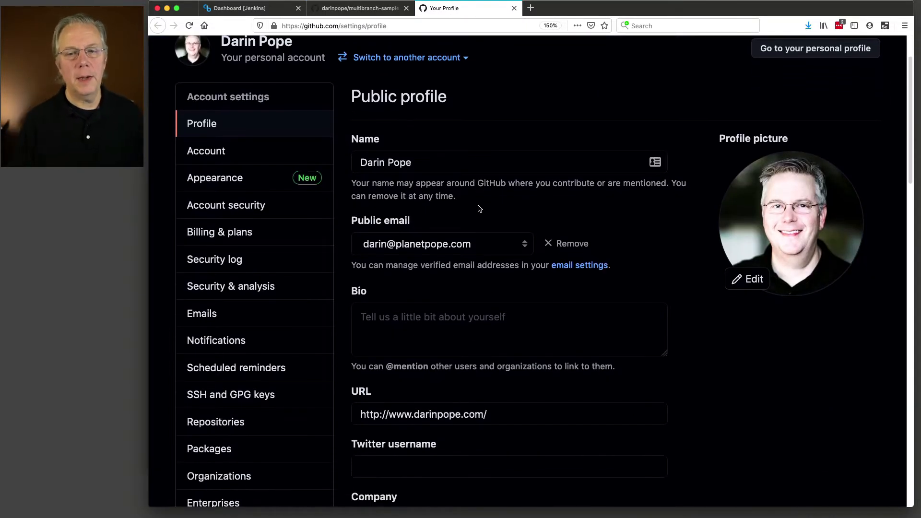
pyautogui.scroll(-3, 479, 207)
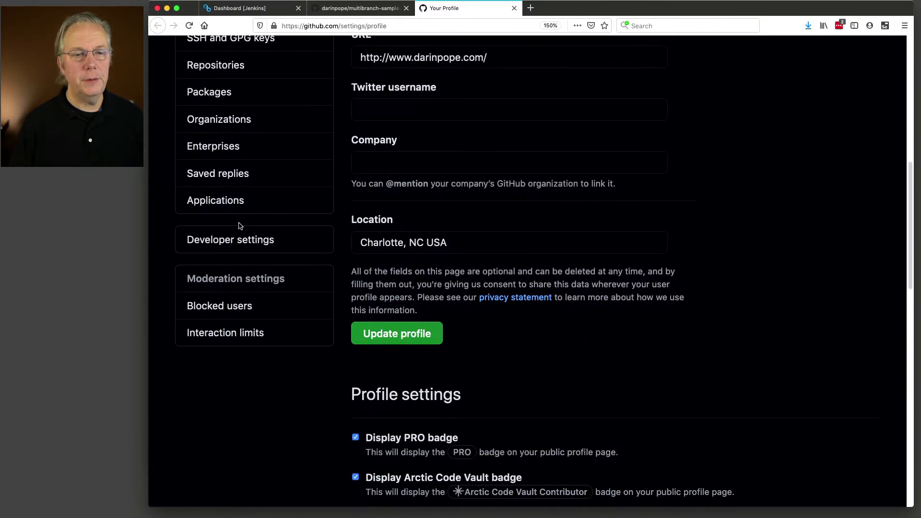
pyautogui.click(244, 241)
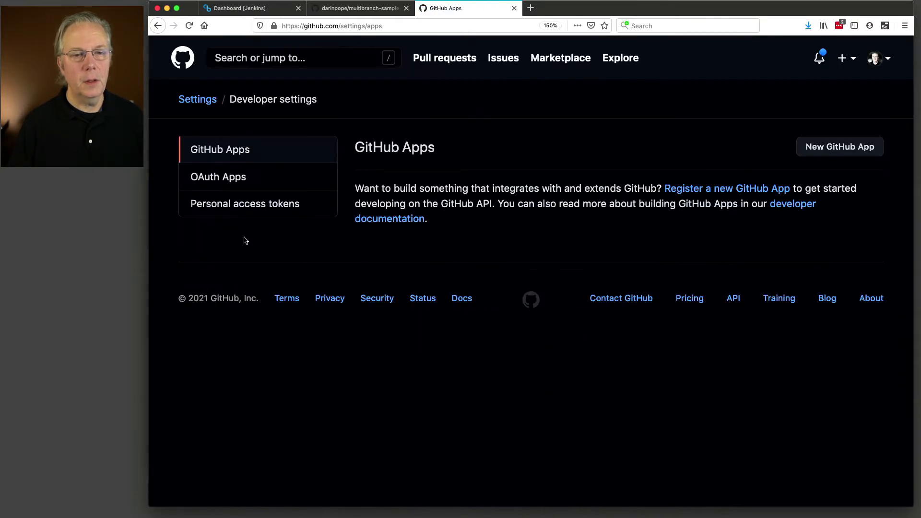
pyautogui.click(227, 150)
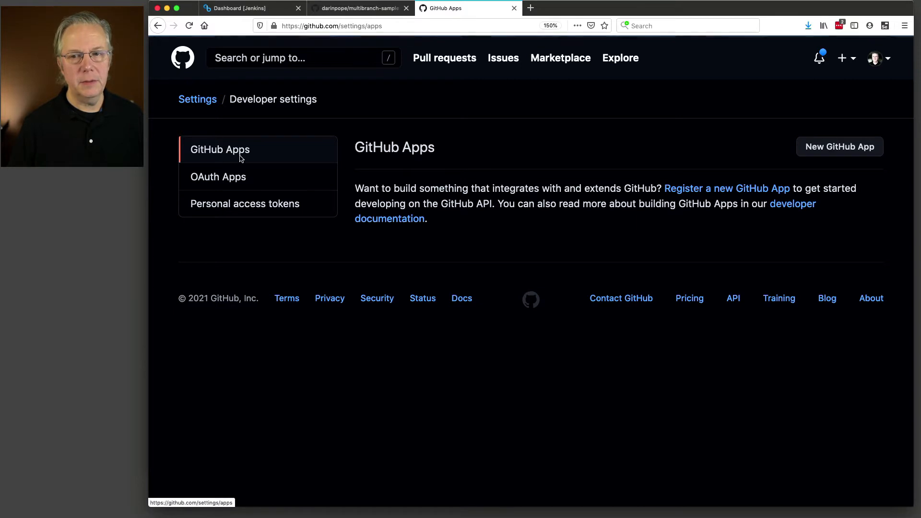
pyautogui.click(842, 148)
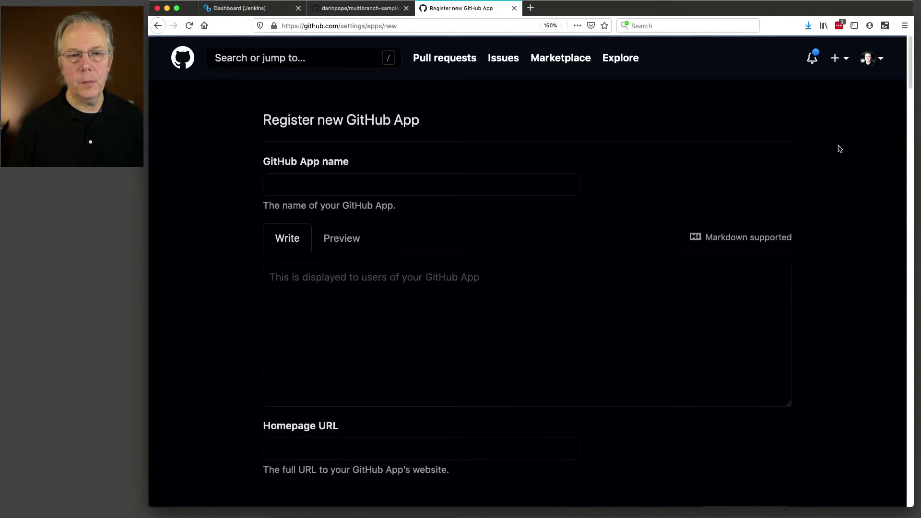
# Step: Name the GitHub App with the prefix "cbci-" followed by the account's username
pyautogui.click(462, 182)
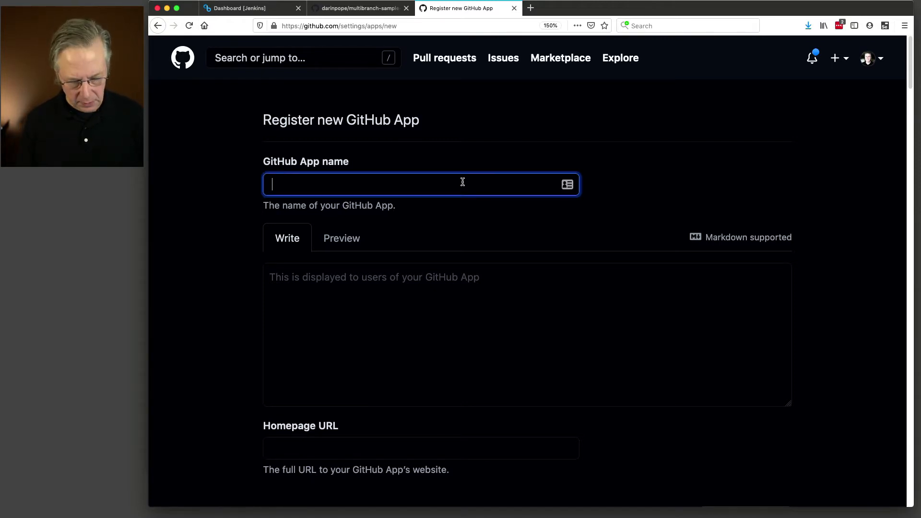
pyautogui.write('cbci')
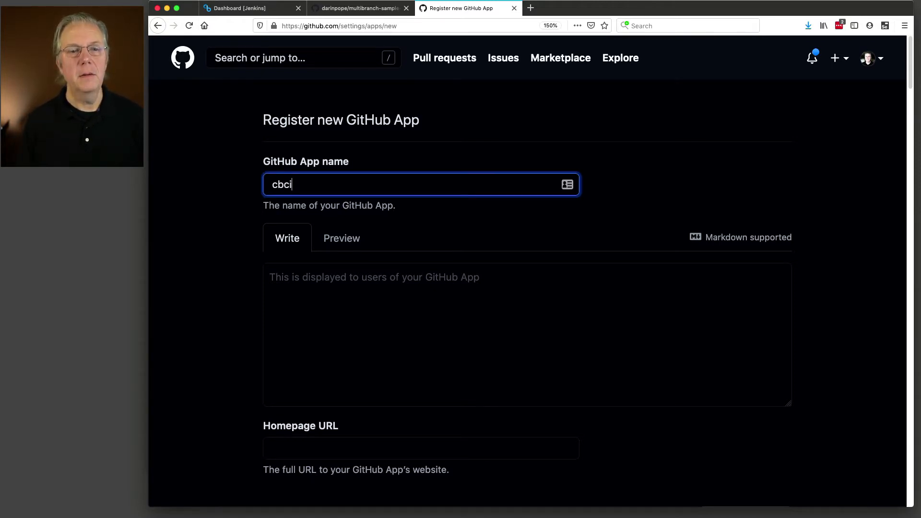
pyautogui.write('-darin')
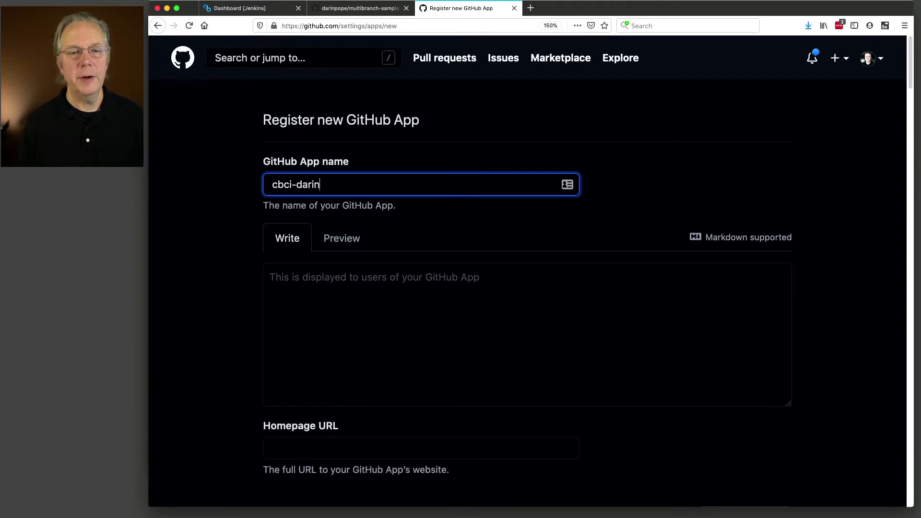
pyautogui.write('pope')
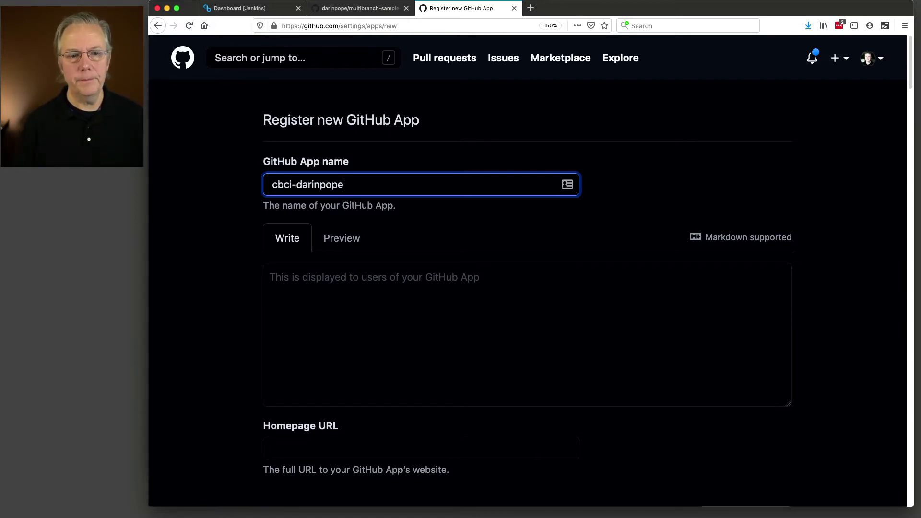
# Step: Set the app's Homepage URL to the account owner's GitHub profile address, using the suggested entry
pyautogui.scroll(-5, 446, 206)
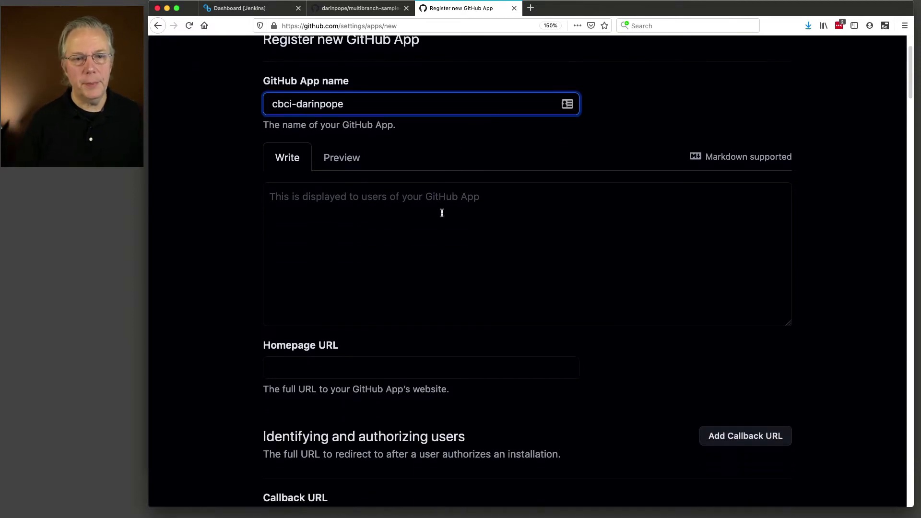
pyautogui.click(436, 246)
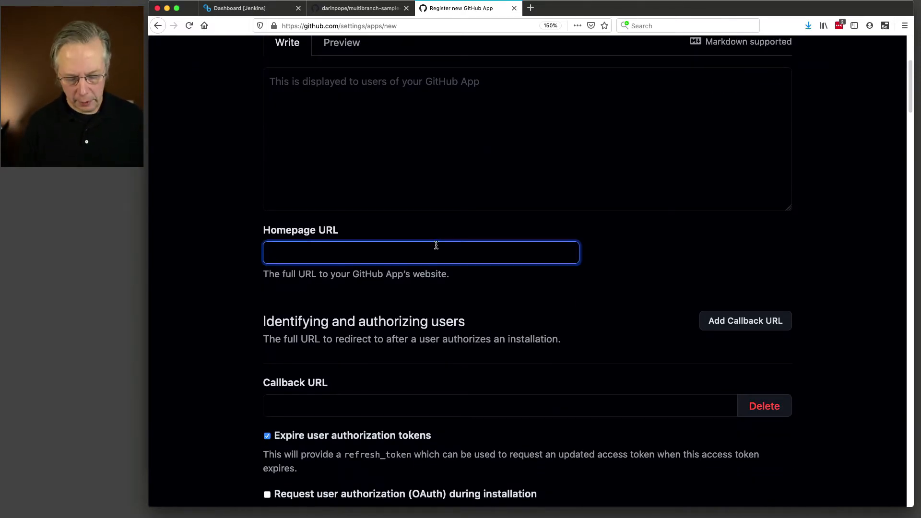
pyautogui.write('http')
pyautogui.press('Down')
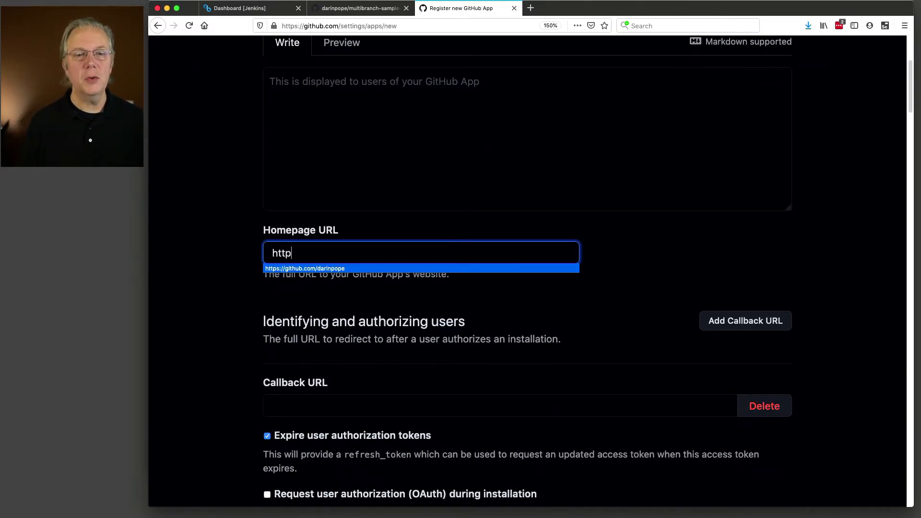
pyautogui.press('Return')
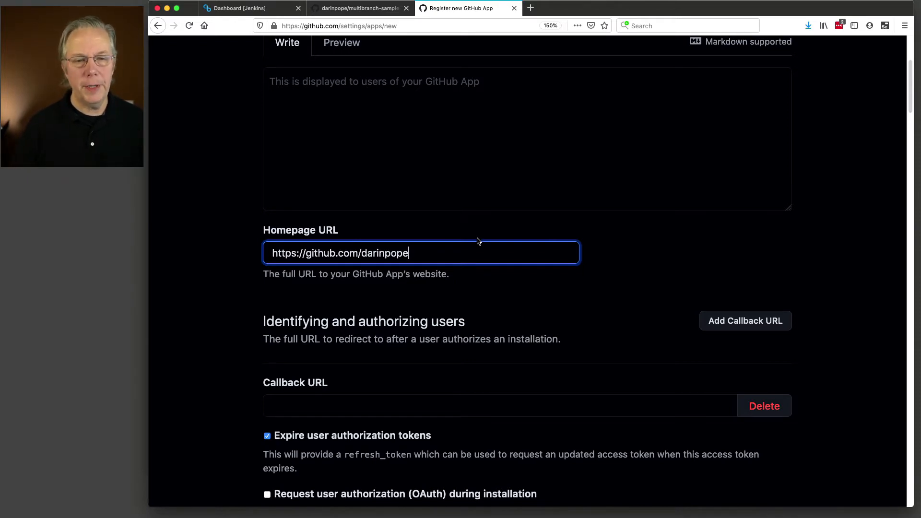
pyautogui.scroll(-5, 478, 240)
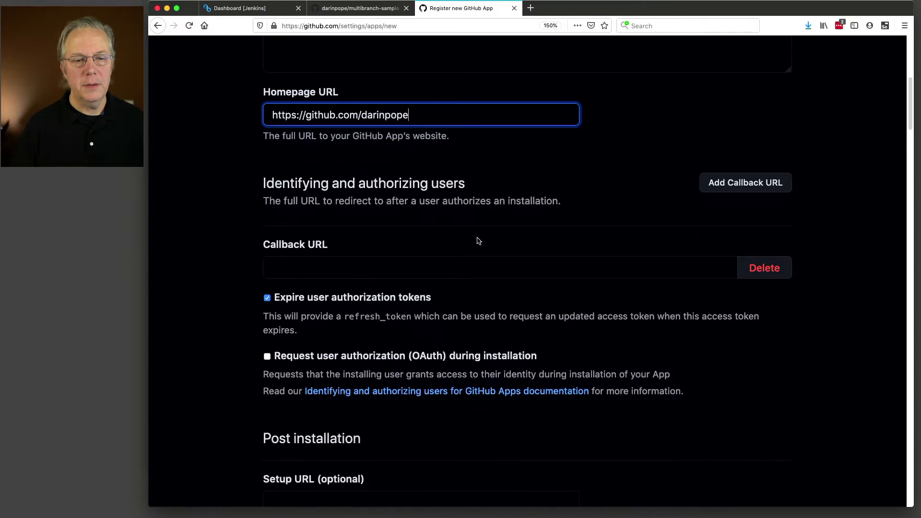
pyautogui.scroll(-7, 478, 238)
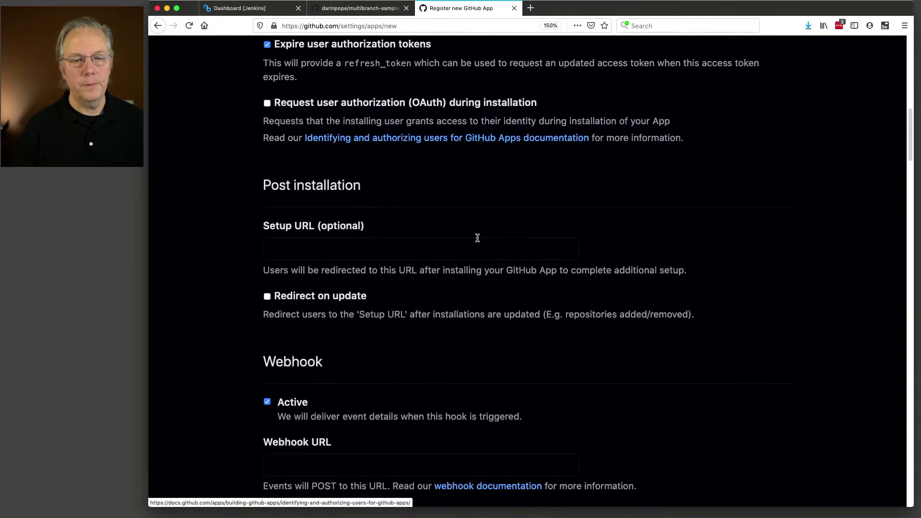
pyautogui.scroll(-3, 478, 241)
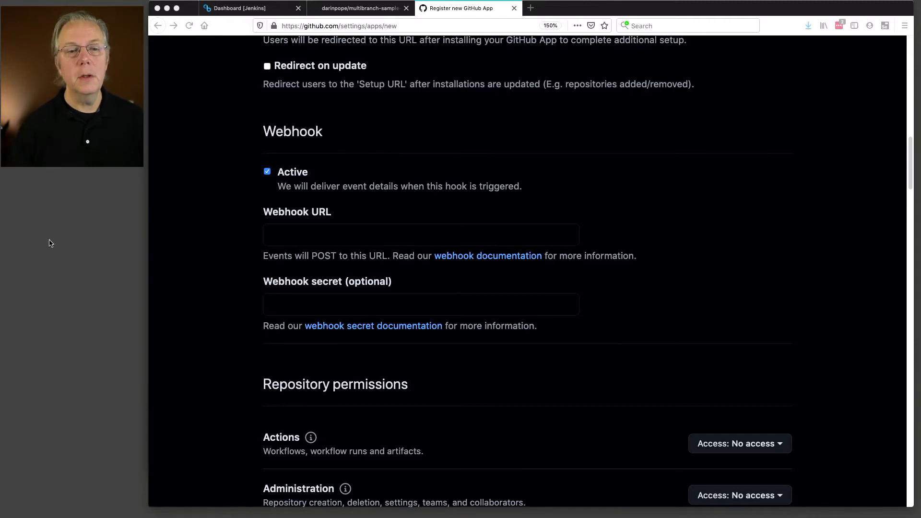
pyautogui.click(421, 233)
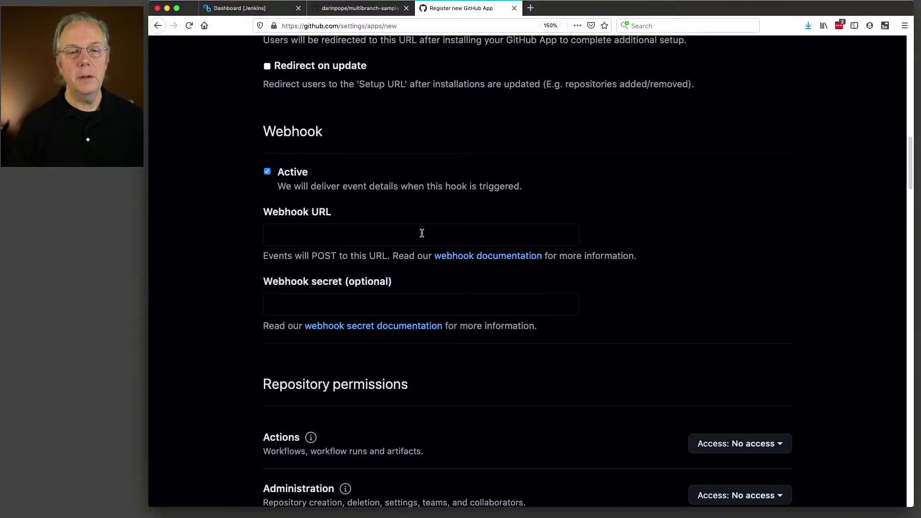
pyautogui.click(422, 233)
pyautogui.write('https://cca91a00c265.ngrok.io/github-webhook/')
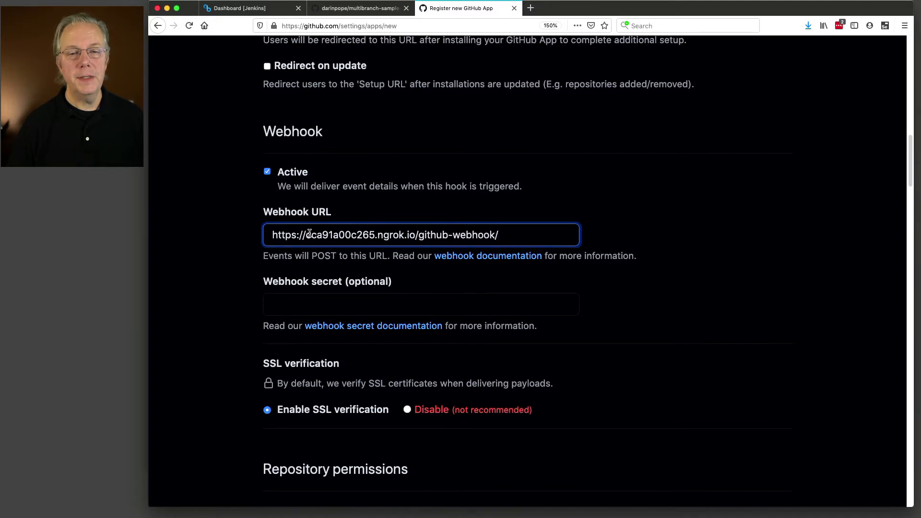
pyautogui.moveTo(416, 235); pyautogui.dragTo(501, 240)
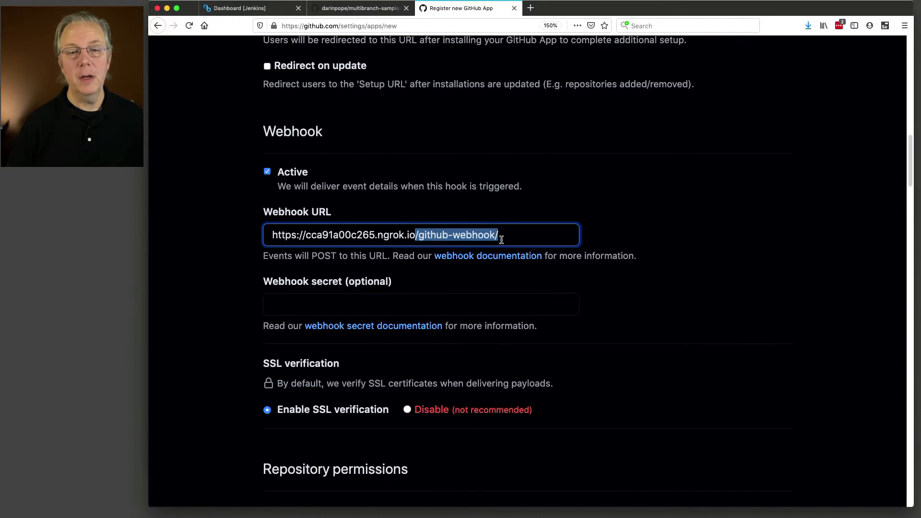
pyautogui.click(506, 236)
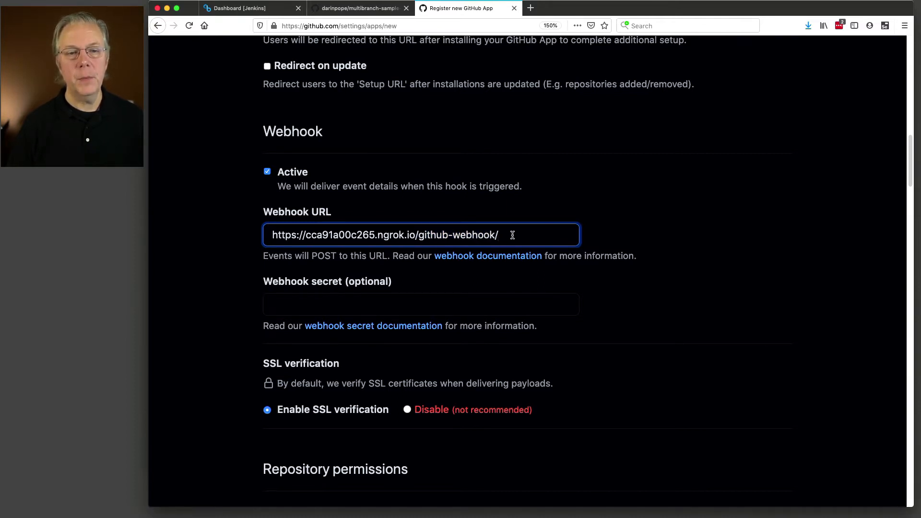
pyautogui.moveTo(503, 235); pyautogui.dragTo(275, 225)
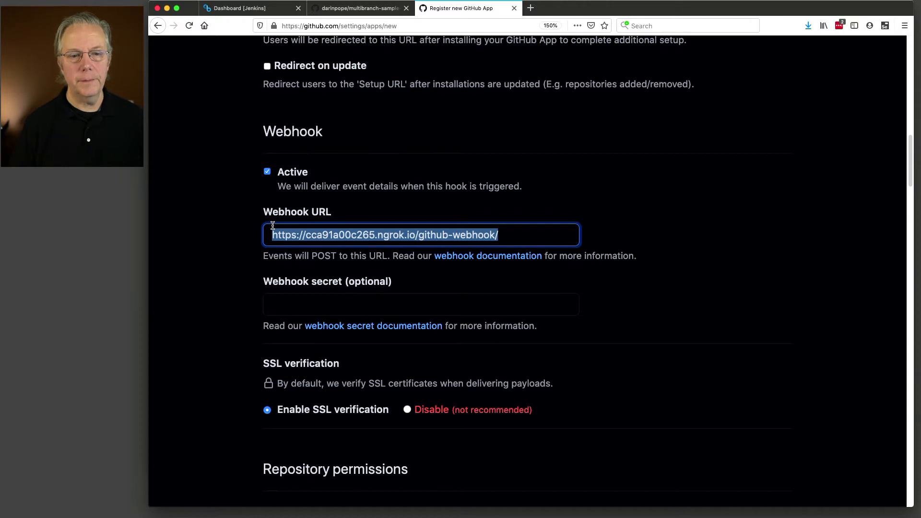
# Step: Set the app's Administration repository permission to Read-only
pyautogui.scroll(-2, 238, 417)
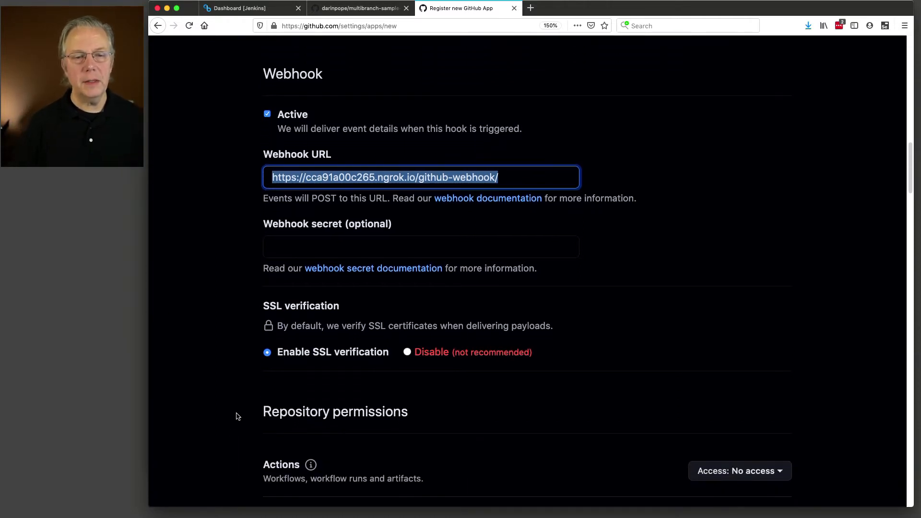
pyautogui.scroll(-2, 238, 417)
pyautogui.scroll(-5, 314, 346)
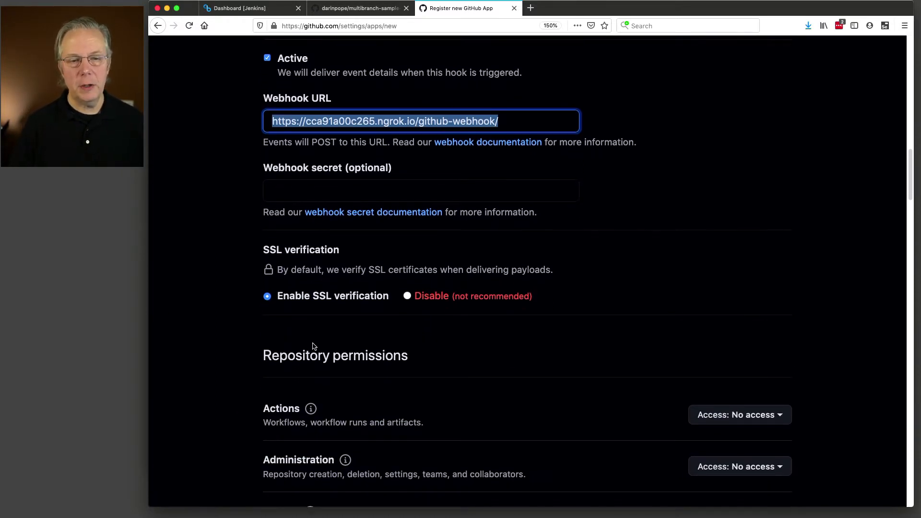
pyautogui.scroll(-2, 313, 346)
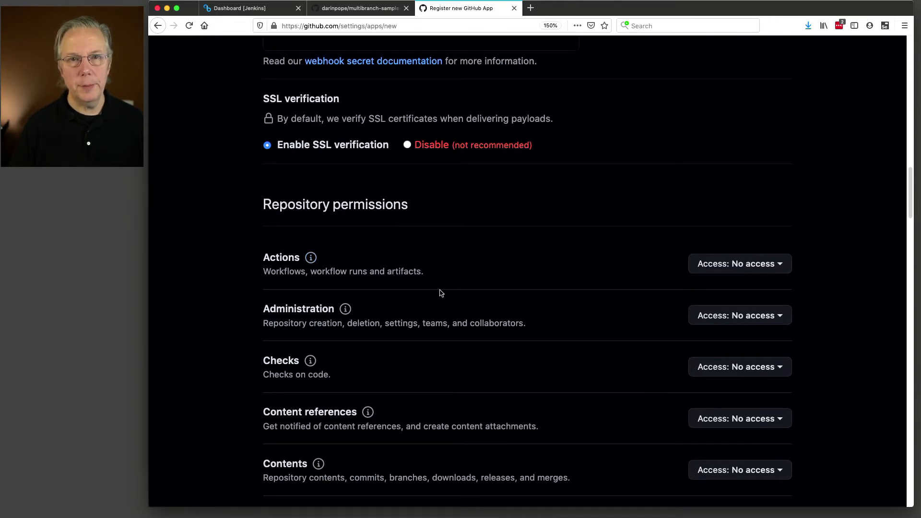
pyautogui.scroll(-4, 487, 273)
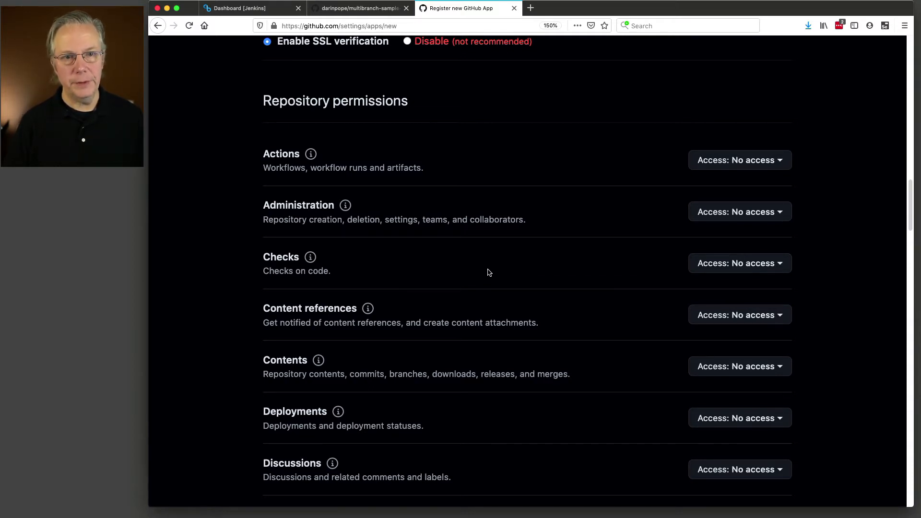
pyautogui.click(783, 213)
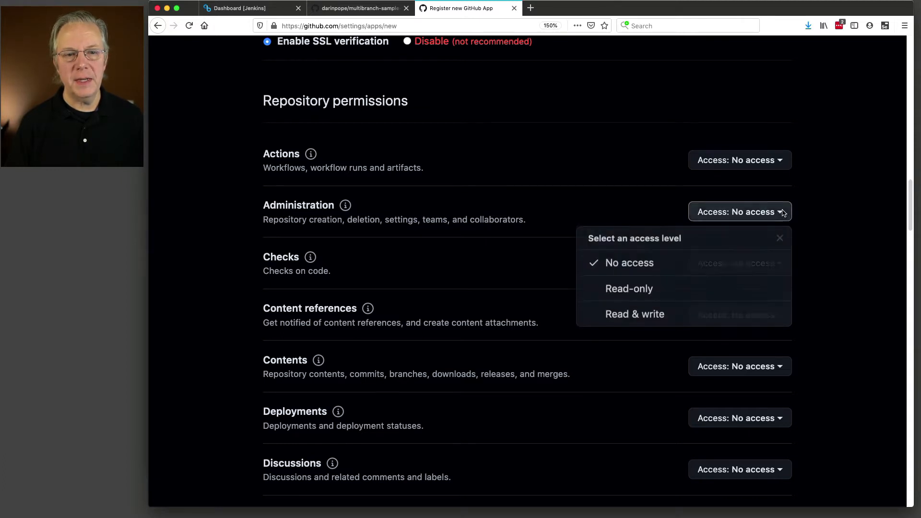
pyautogui.click(651, 289)
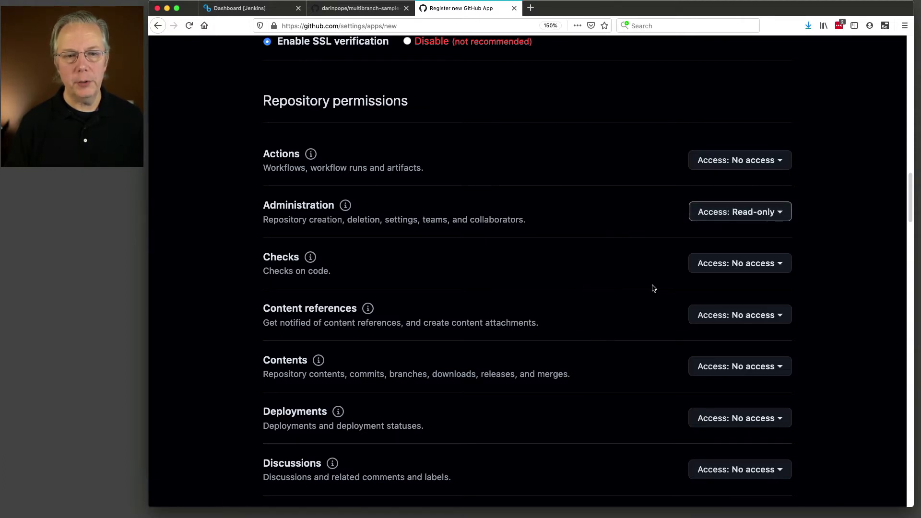
# Step: Set the Checks and Contents repository permissions to Read-only
pyautogui.click(721, 273)
pyautogui.click(648, 342)
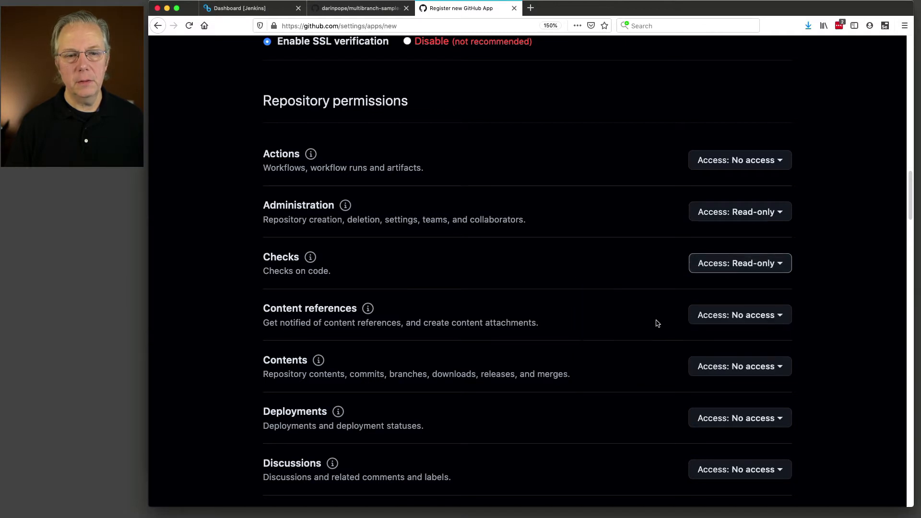
pyautogui.scroll(-3, 655, 312)
pyautogui.click(714, 288)
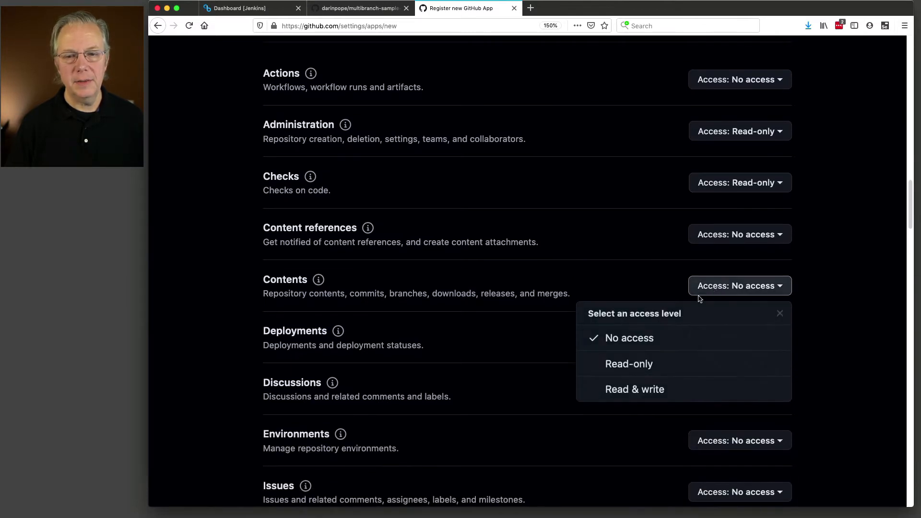
pyautogui.click(647, 364)
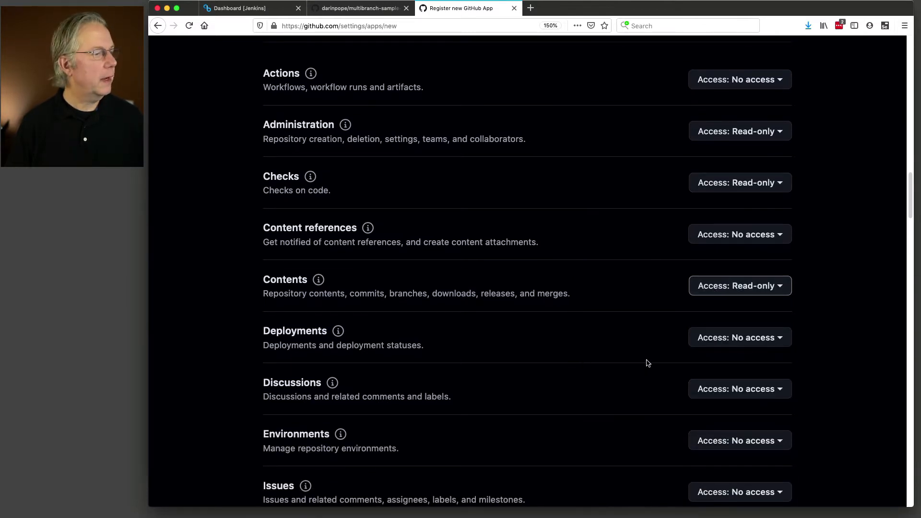
# Step: Set the Checks repository permission to Read & write and the Pull requests permission to Read-only
pyautogui.click(766, 182)
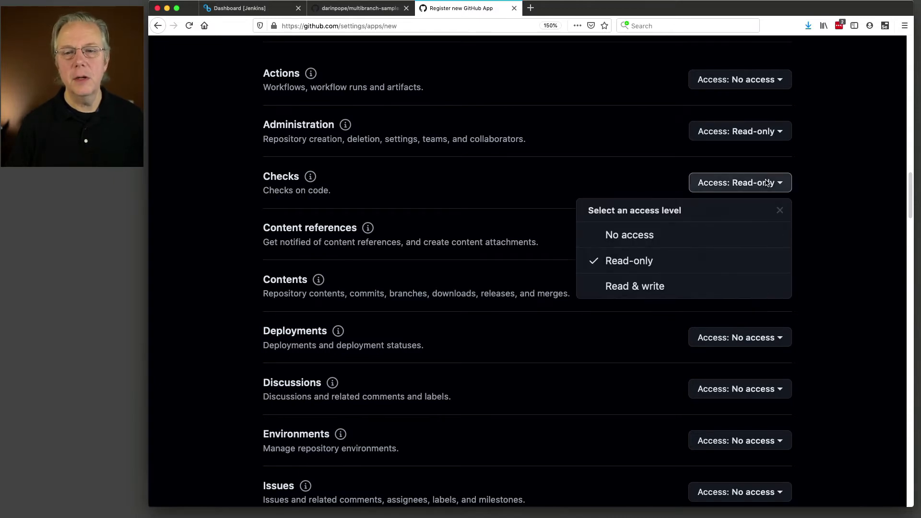
pyautogui.click(652, 286)
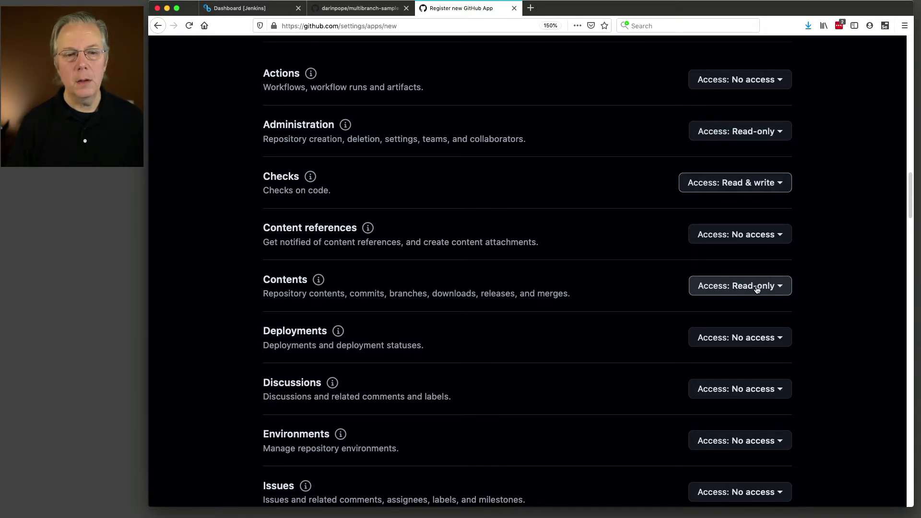
pyautogui.scroll(-5, 756, 288)
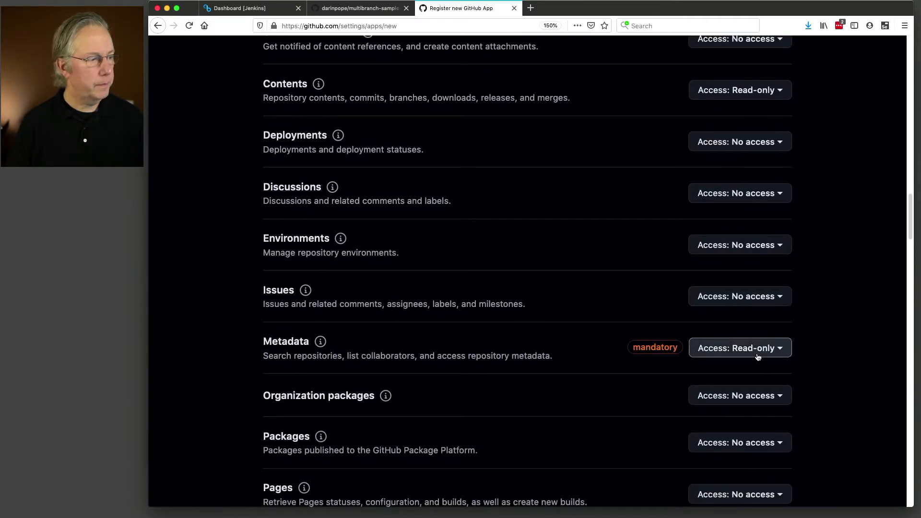
pyautogui.scroll(-4, 758, 356)
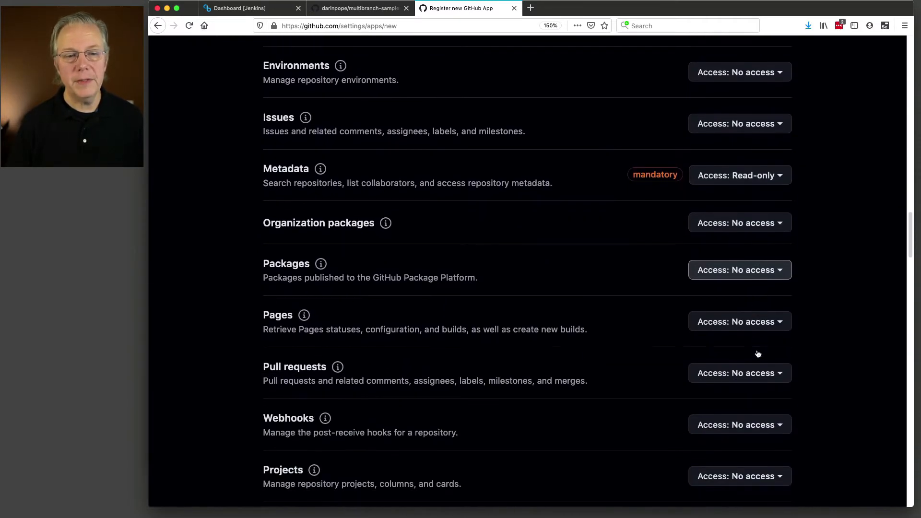
pyautogui.scroll(-1, 758, 353)
pyautogui.click(740, 316)
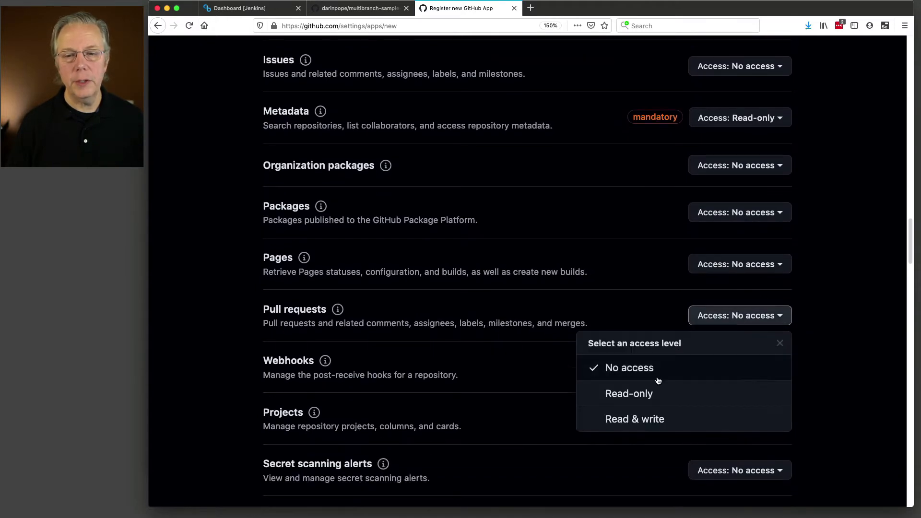
pyautogui.click(656, 394)
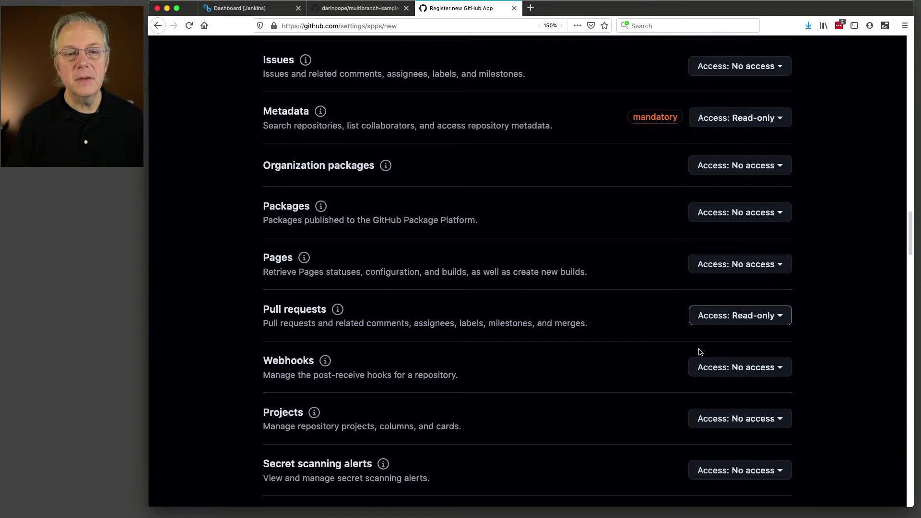
# Step: Set the Commit statuses repository permission to Read & write
pyautogui.scroll(-4, 700, 353)
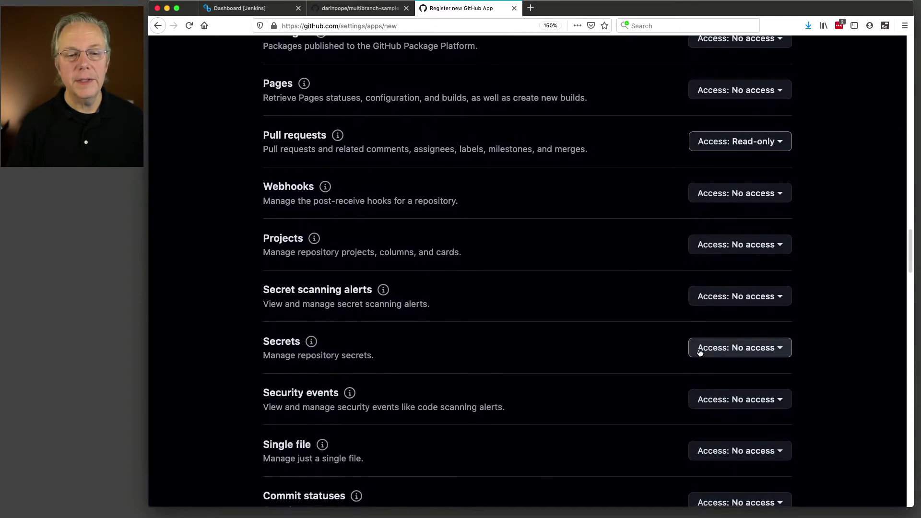
pyautogui.scroll(-3, 700, 353)
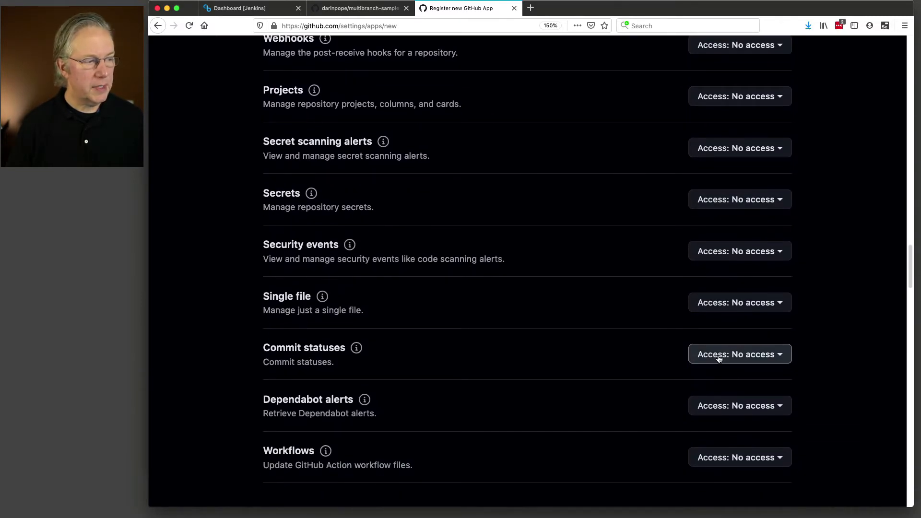
pyautogui.click(719, 358)
pyautogui.click(667, 458)
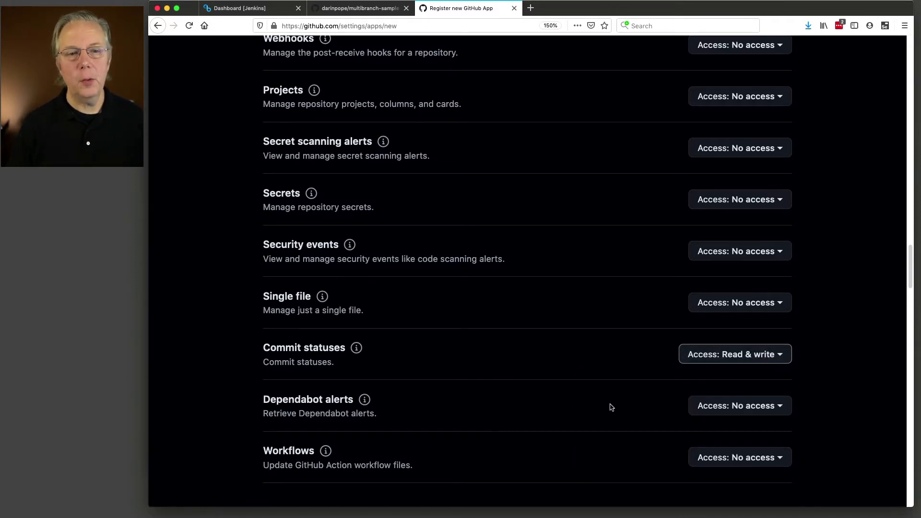
pyautogui.scroll(1, 609, 406)
pyautogui.scroll(2, 610, 406)
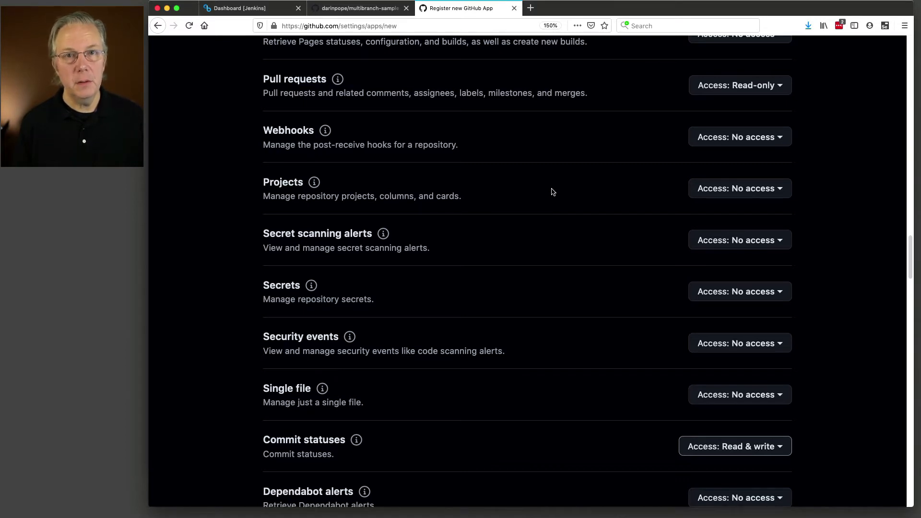
pyautogui.click(732, 140)
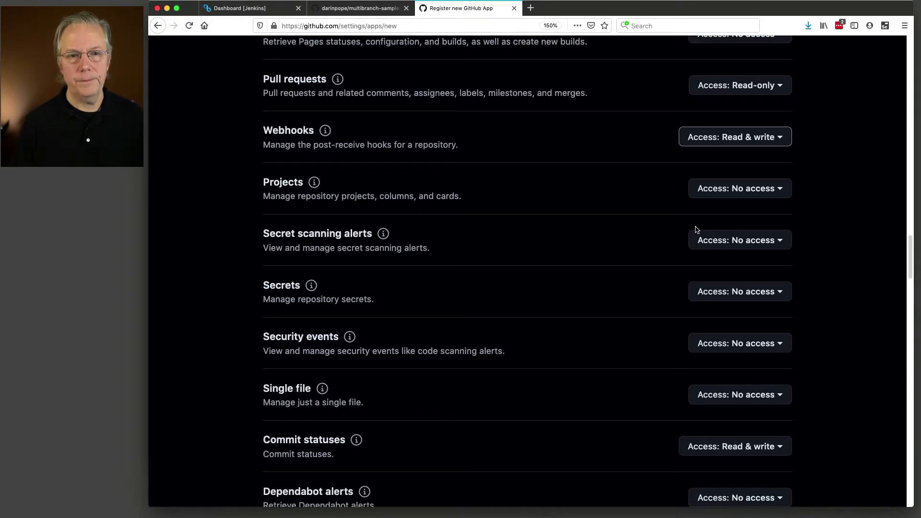
pyautogui.click(763, 138)
pyautogui.click(661, 188)
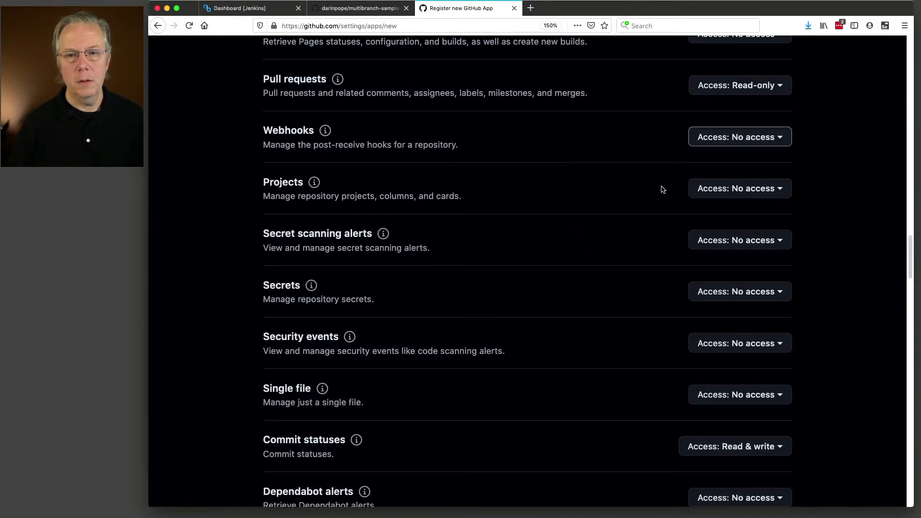
# Step: Review the access levels chosen for the repository permissions, from Administration through Commit statuses
pyautogui.scroll(4, 624, 206)
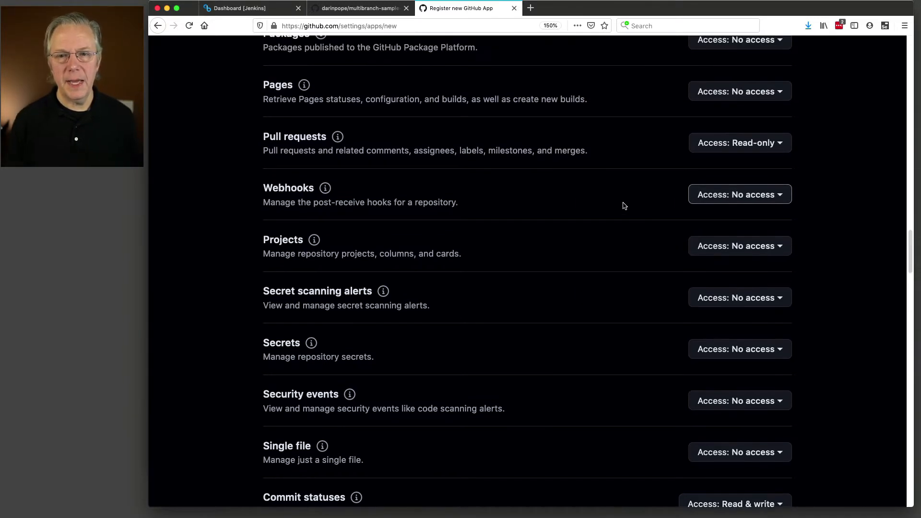
pyautogui.scroll(12, 625, 205)
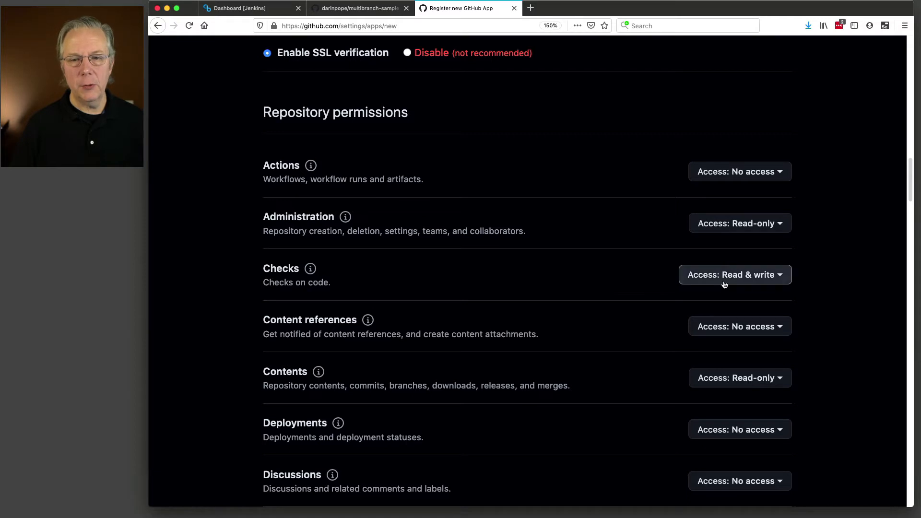
pyautogui.scroll(-2, 610, 257)
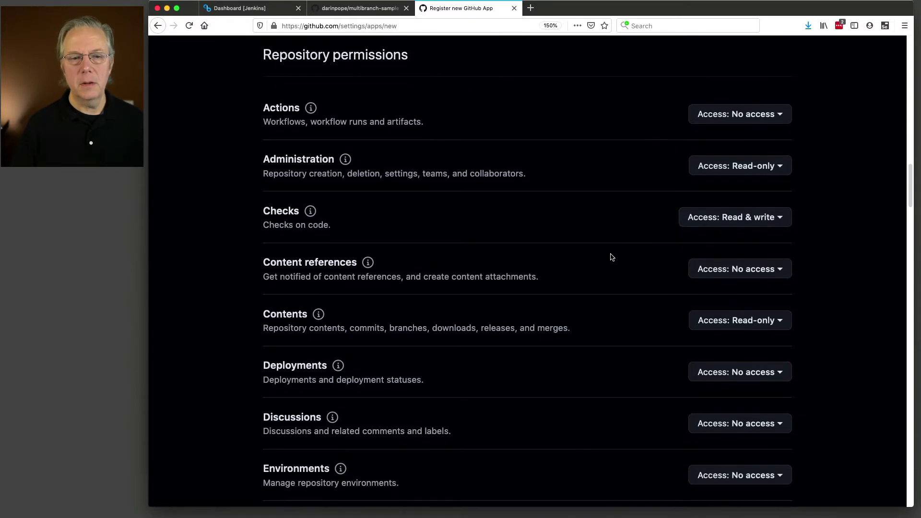
pyautogui.scroll(-4, 648, 302)
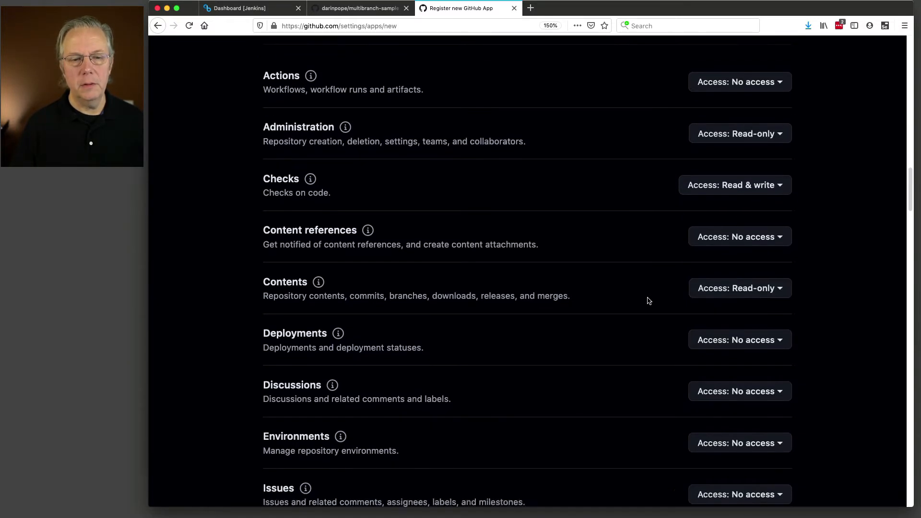
pyautogui.scroll(-4, 647, 301)
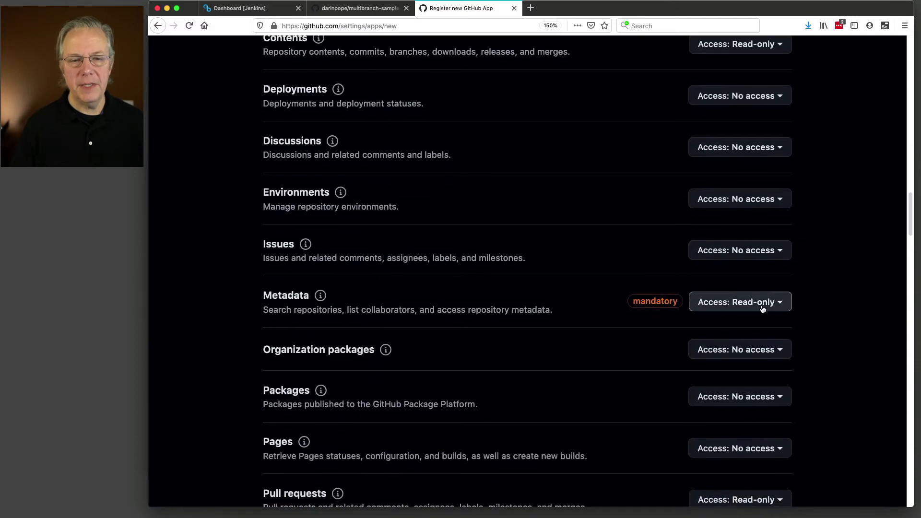
pyautogui.scroll(-6, 762, 308)
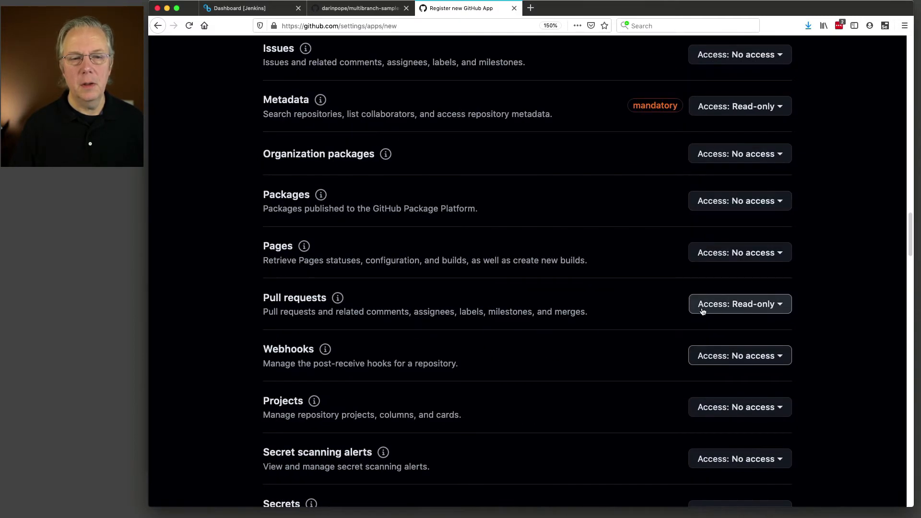
pyautogui.scroll(-10, 763, 308)
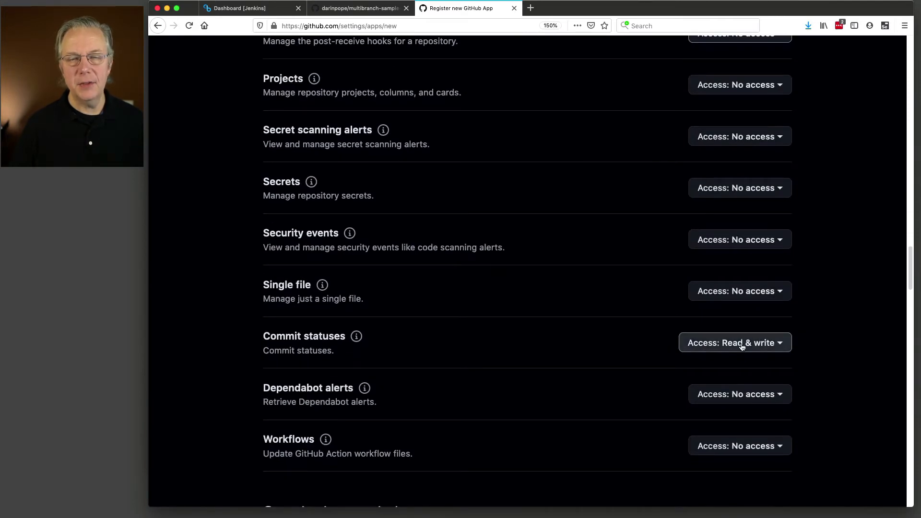
pyautogui.scroll(10, 608, 345)
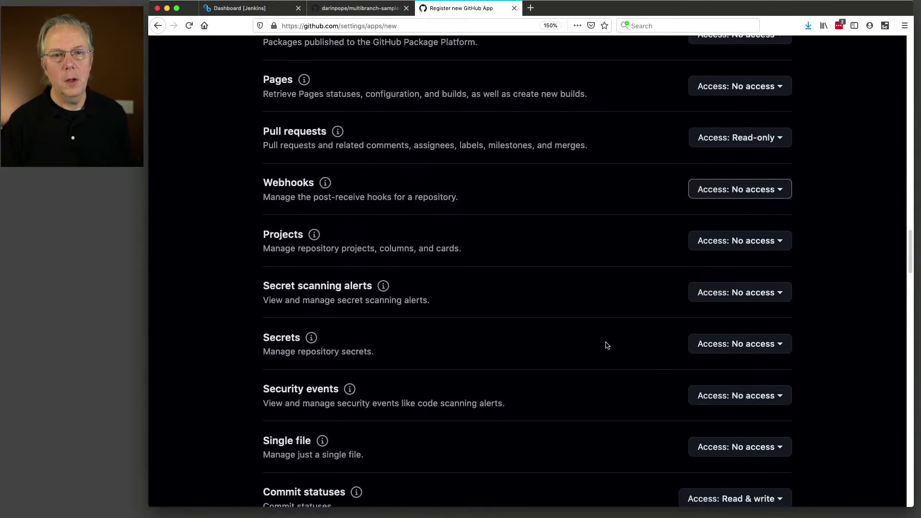
pyautogui.scroll(15, 606, 344)
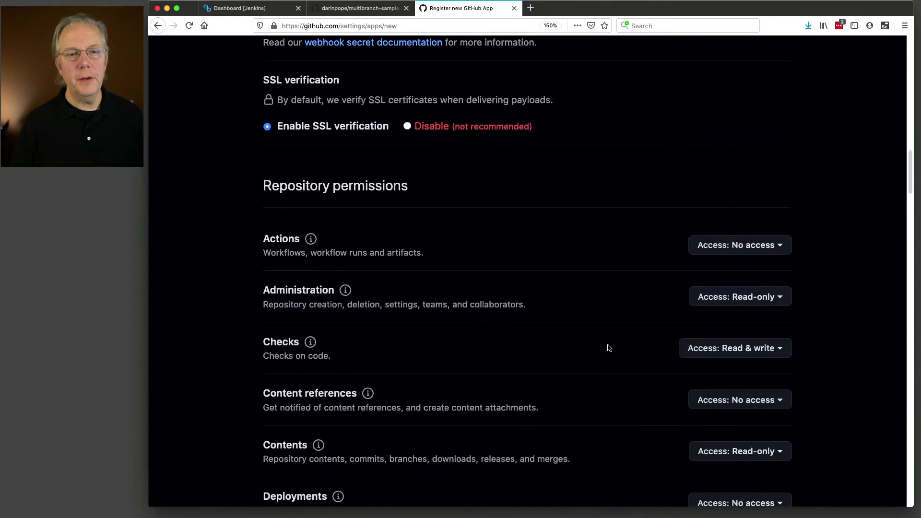
# Step: Look through the Repository permissions, Organization permissions and User permissions sections of the registration form
pyautogui.moveTo(265, 194); pyautogui.dragTo(416, 198)
pyautogui.scroll(-16, 503, 293)
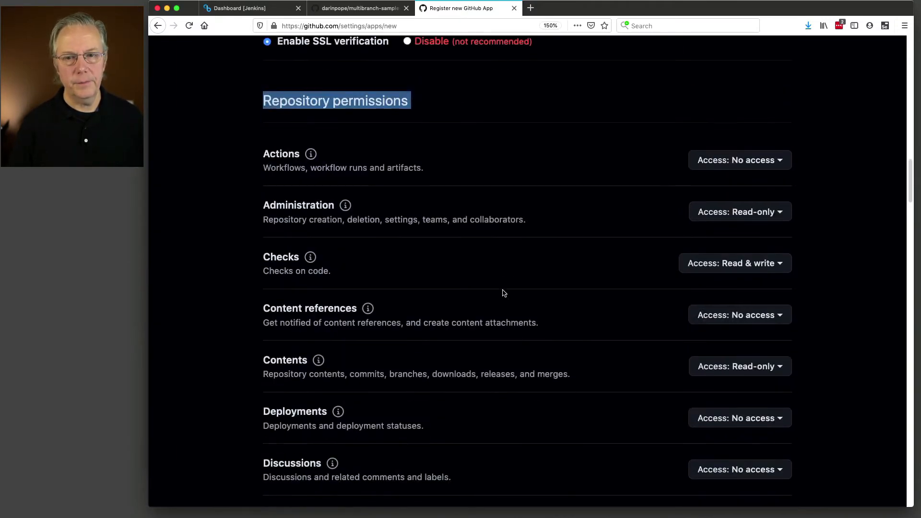
pyautogui.scroll(-13, 503, 293)
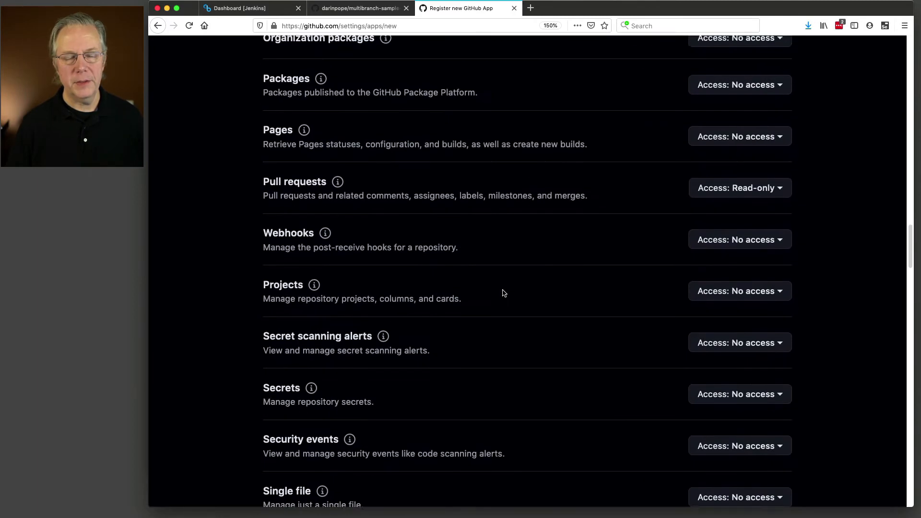
pyautogui.scroll(-3, 503, 293)
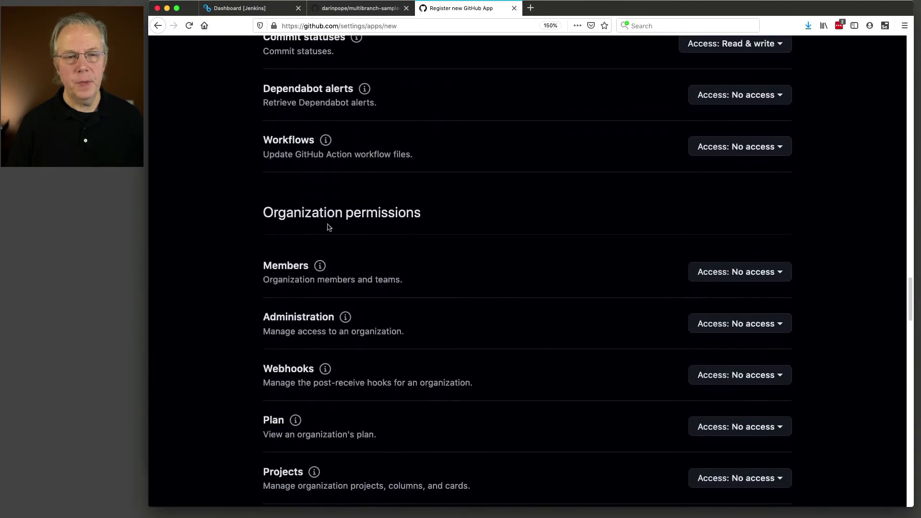
pyautogui.moveTo(256, 215); pyautogui.dragTo(437, 220)
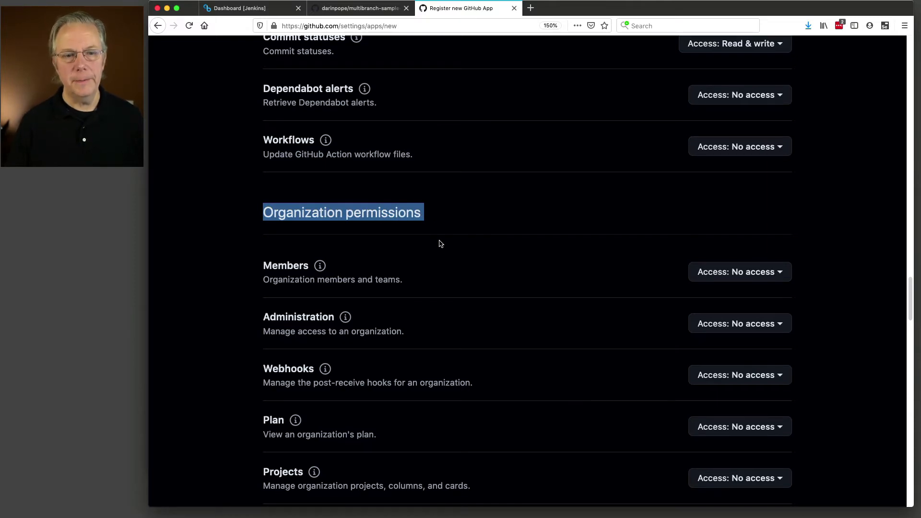
pyautogui.scroll(-14, 441, 244)
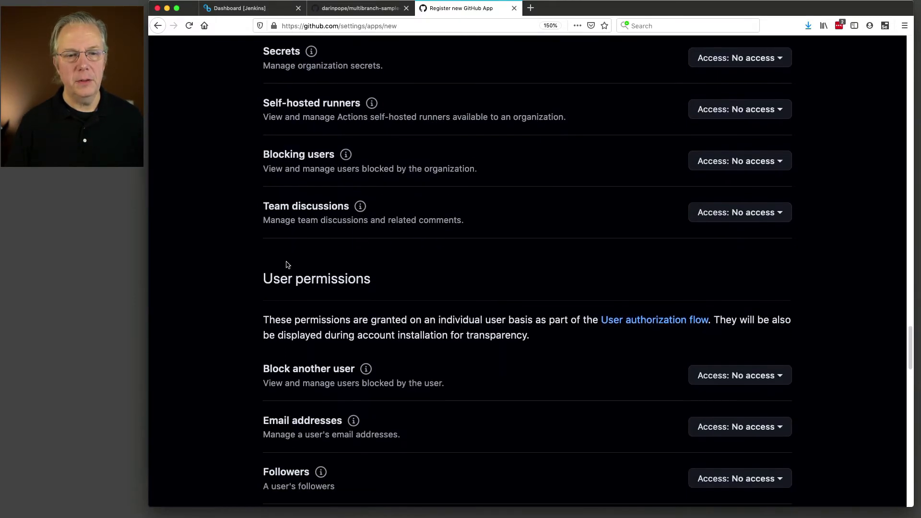
pyautogui.moveTo(263, 275); pyautogui.dragTo(375, 278)
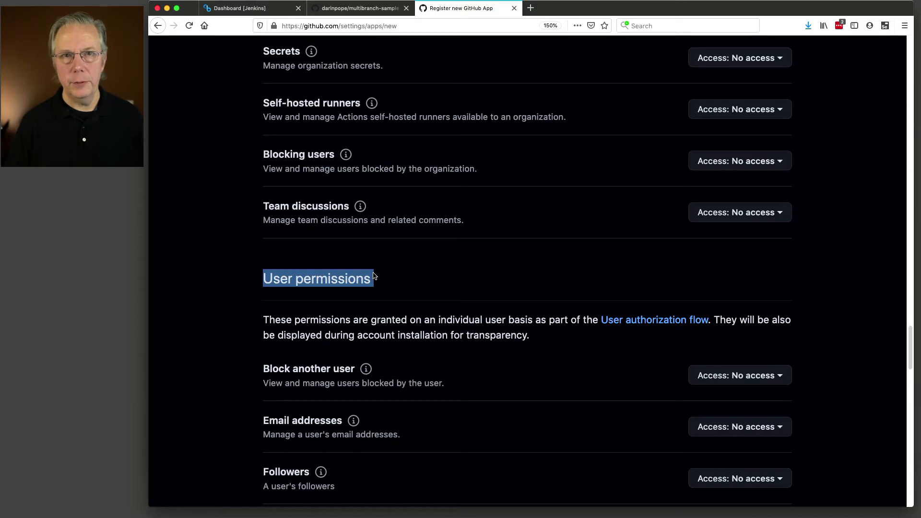
pyautogui.scroll(-16, 396, 274)
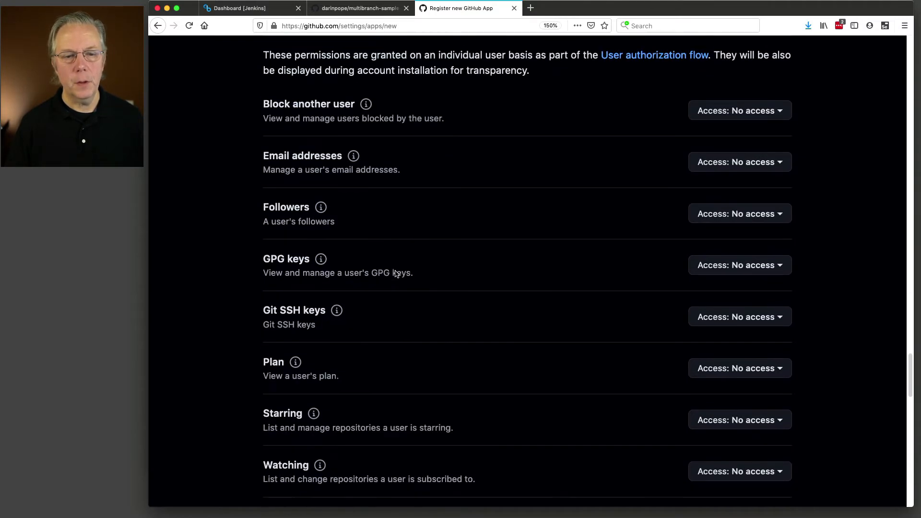
# Step: Subscribe the GitHub App to the Check run and Check suite events
pyautogui.scroll(-2, 396, 274)
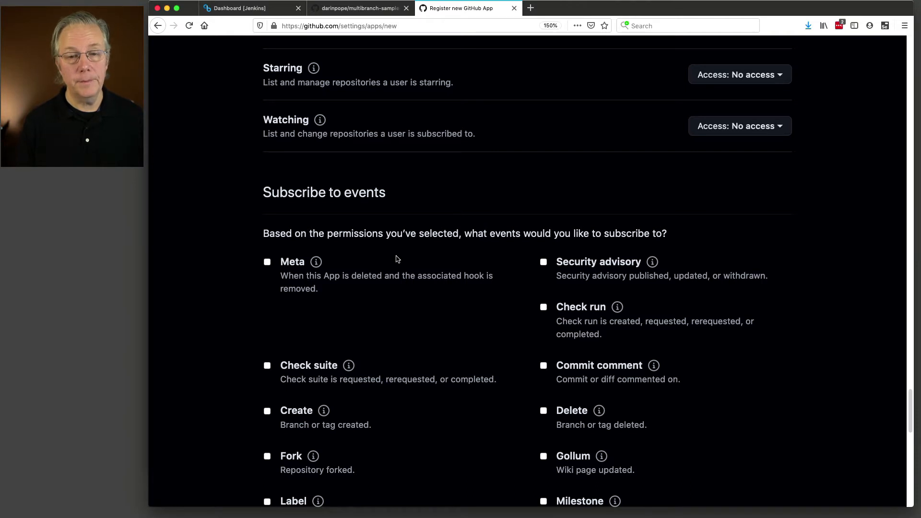
pyautogui.scroll(-1, 396, 259)
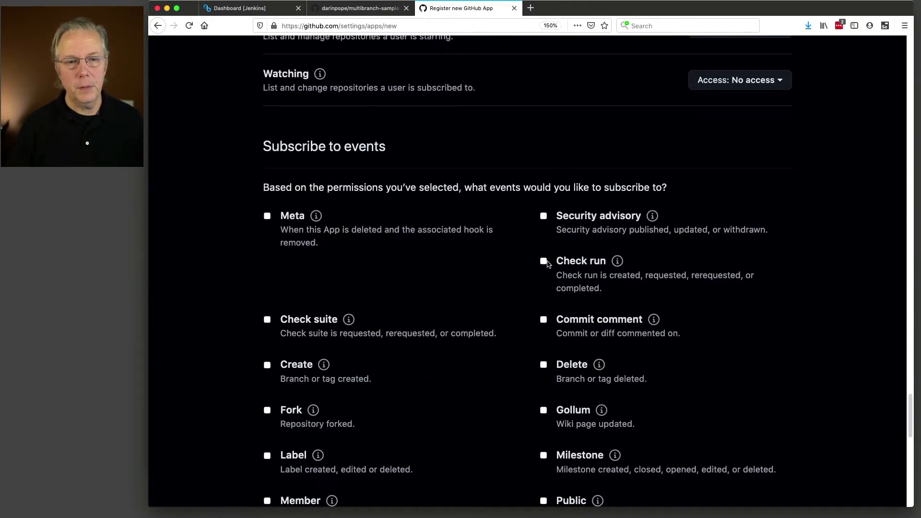
pyautogui.click(543, 262)
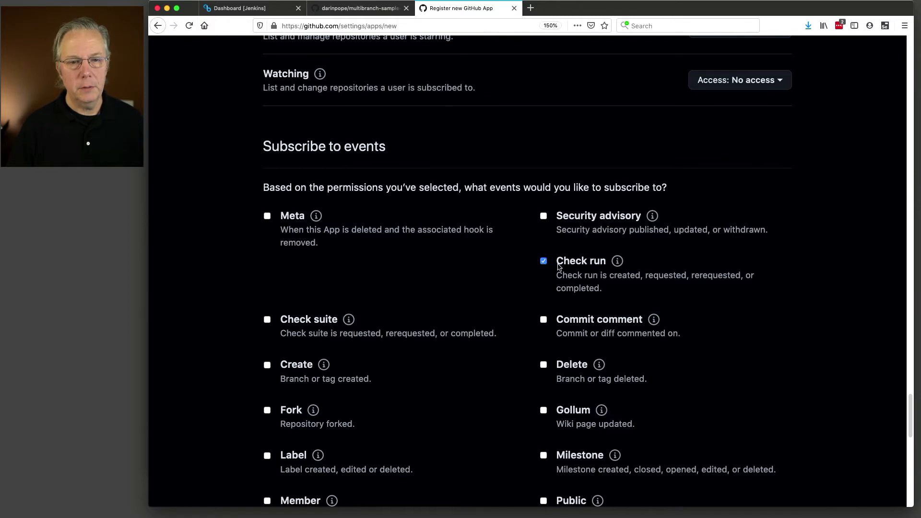
pyautogui.click(267, 319)
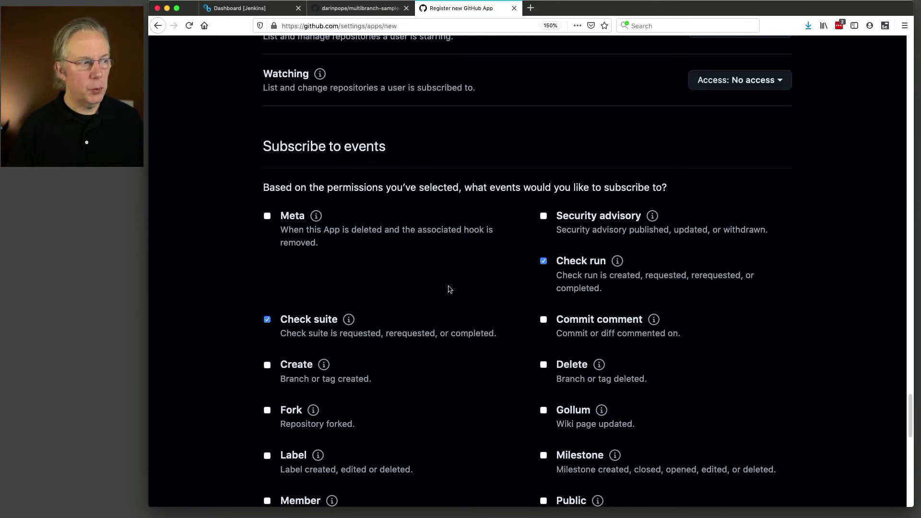
# Step: Subscribe the GitHub App to the Pull request, Push and Repository events
pyautogui.scroll(-5, 454, 288)
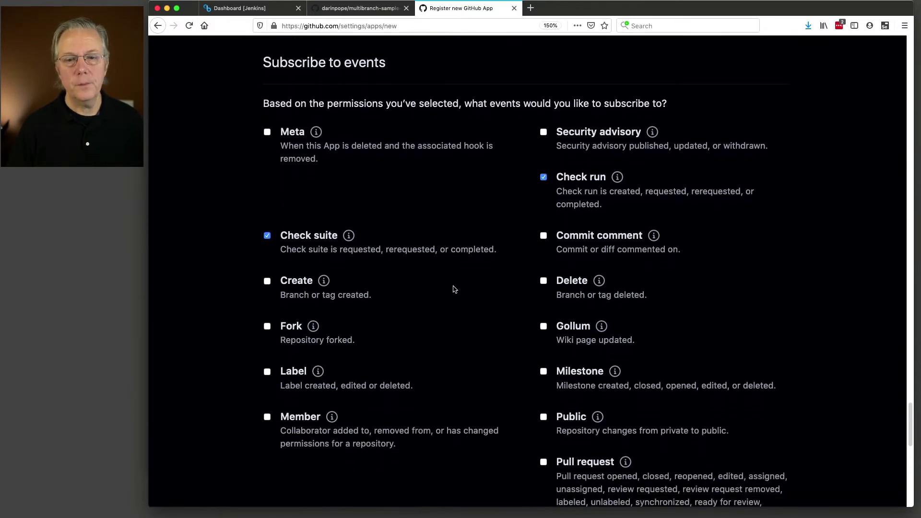
pyautogui.scroll(-4, 454, 288)
pyautogui.click(543, 281)
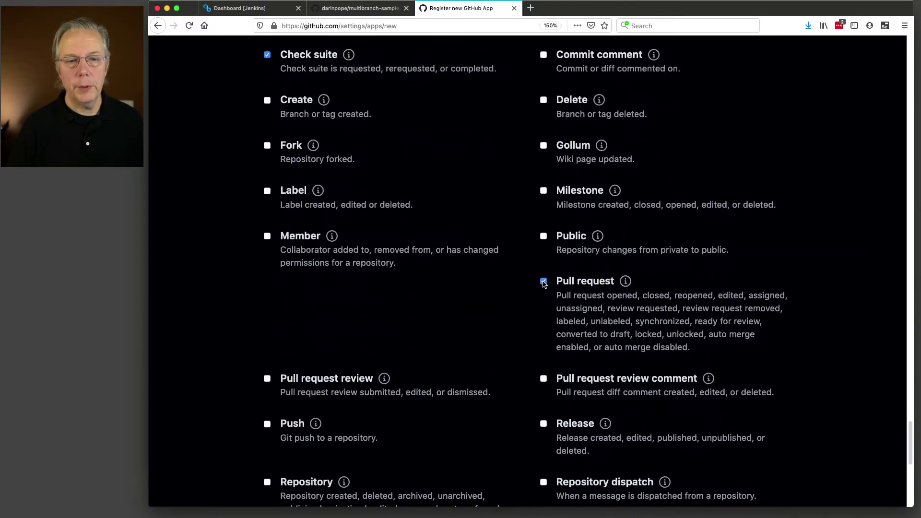
pyautogui.scroll(-1, 397, 282)
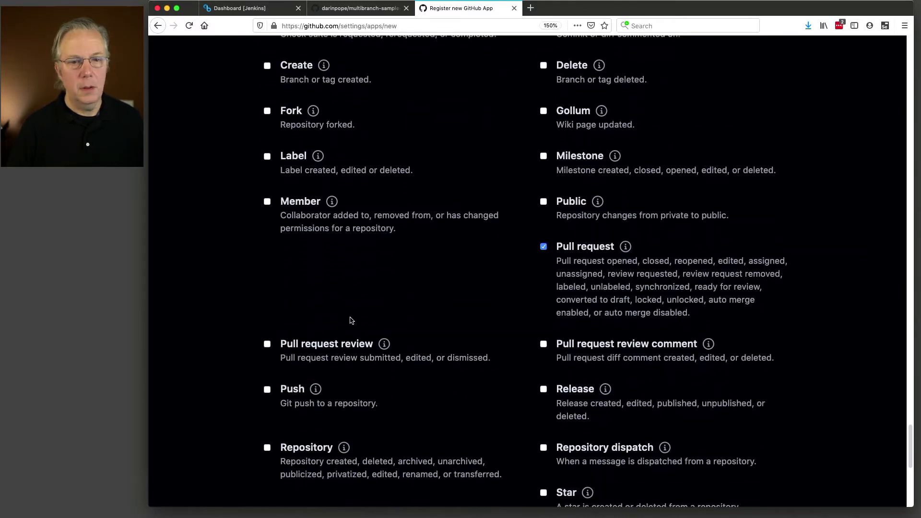
pyautogui.click(268, 388)
pyautogui.scroll(-5, 459, 293)
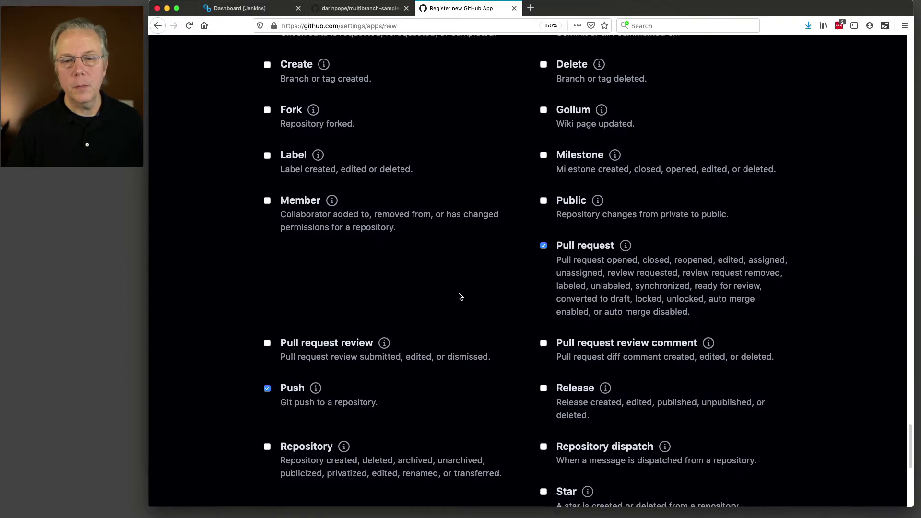
pyautogui.click(267, 287)
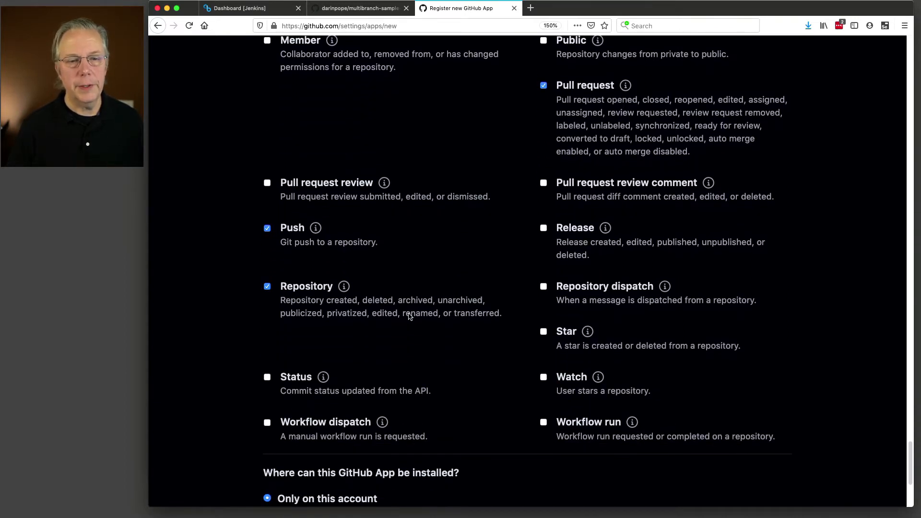
# Step: Check the selected event subscriptions and the installation scope, and create the GitHub App
pyautogui.scroll(2, 430, 320)
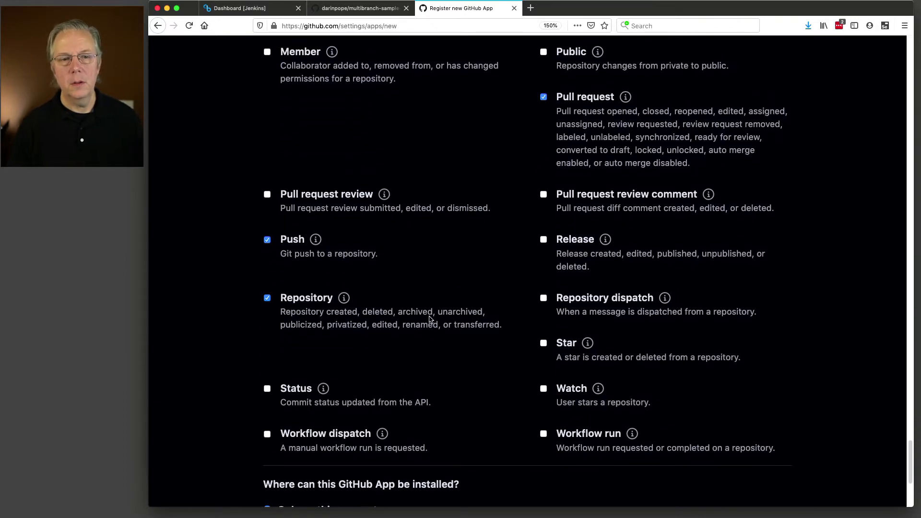
pyautogui.scroll(10, 429, 321)
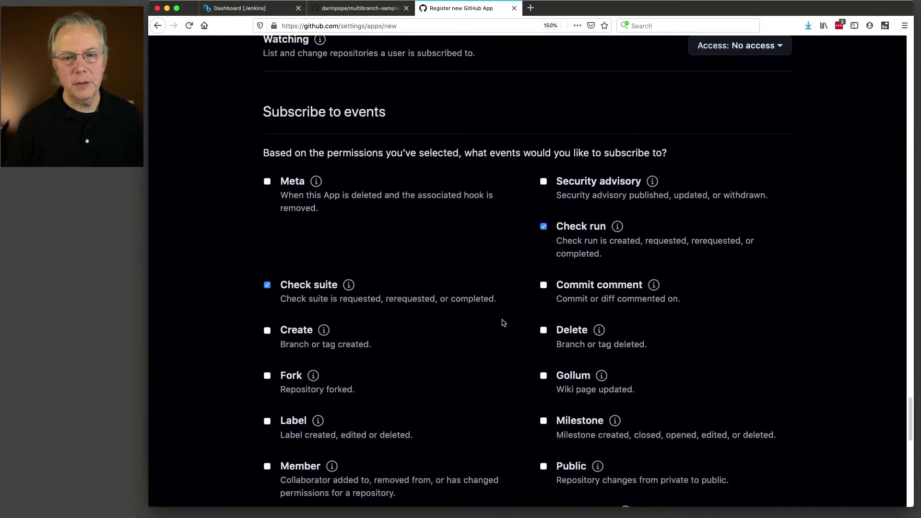
pyautogui.scroll(-6, 502, 322)
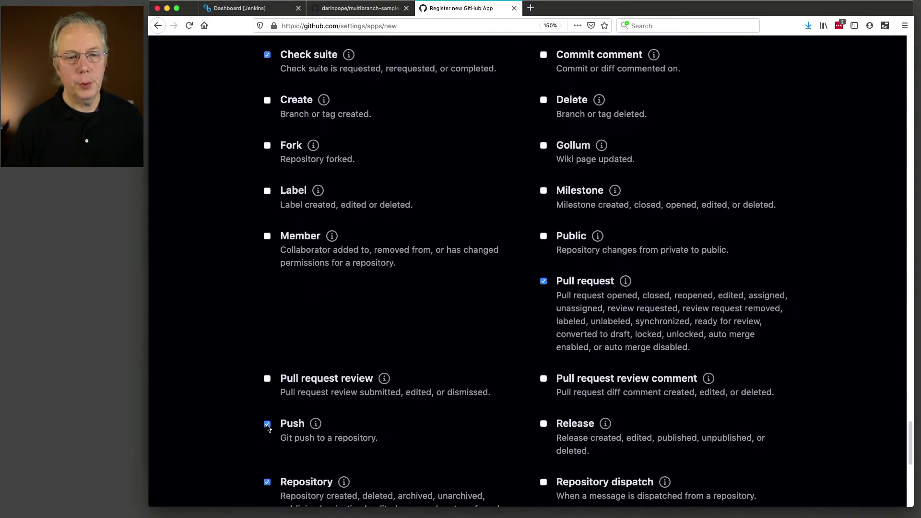
pyautogui.scroll(-2, 269, 429)
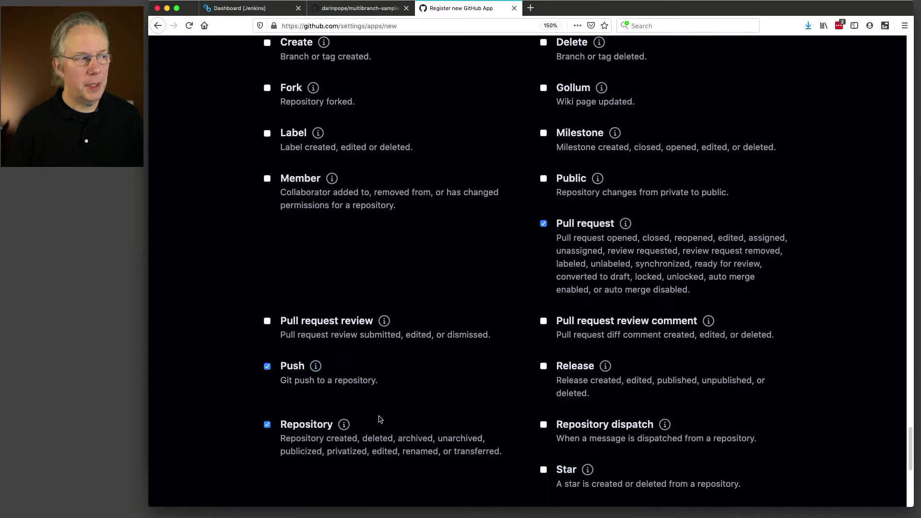
pyautogui.scroll(-5, 388, 403)
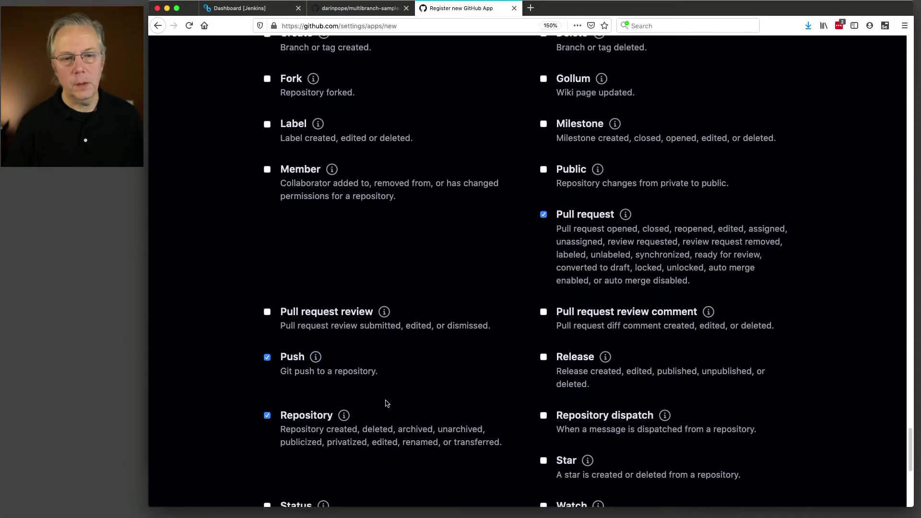
pyautogui.scroll(-2, 407, 403)
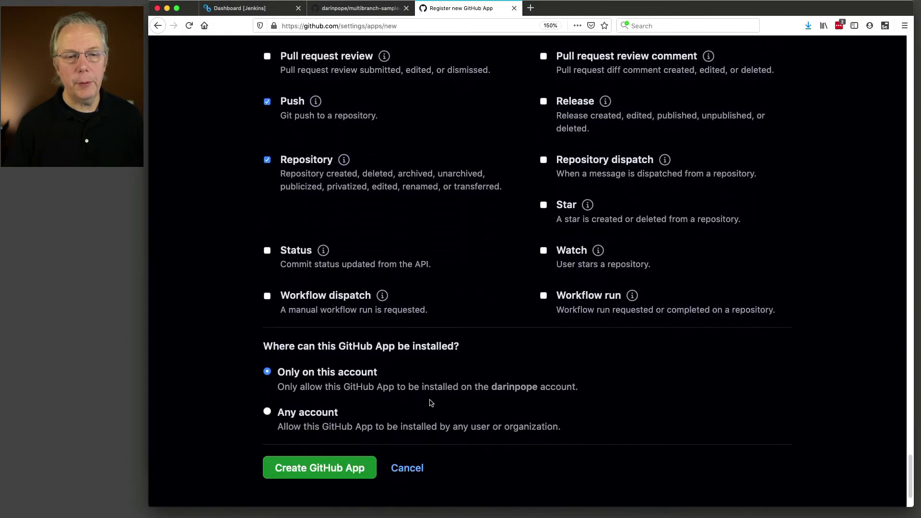
pyautogui.scroll(-2, 482, 408)
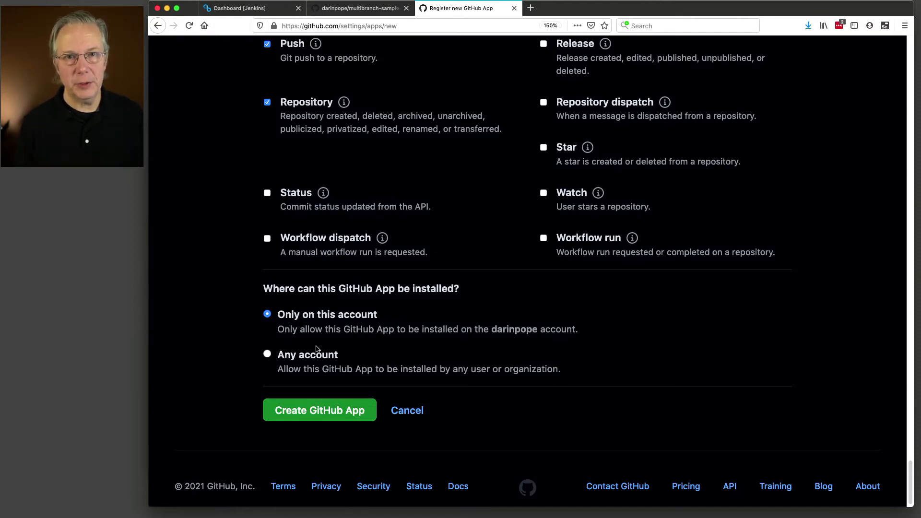
pyautogui.click(332, 410)
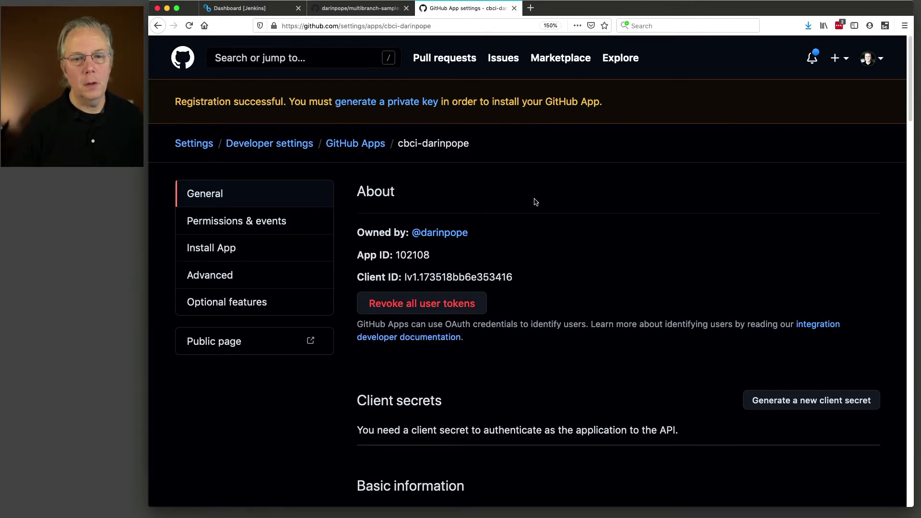
# Step: Generate a private key for the new GitHub App and save the .pem file to the computer
pyautogui.scroll(-1, 534, 199)
pyautogui.scroll(-5, 535, 201)
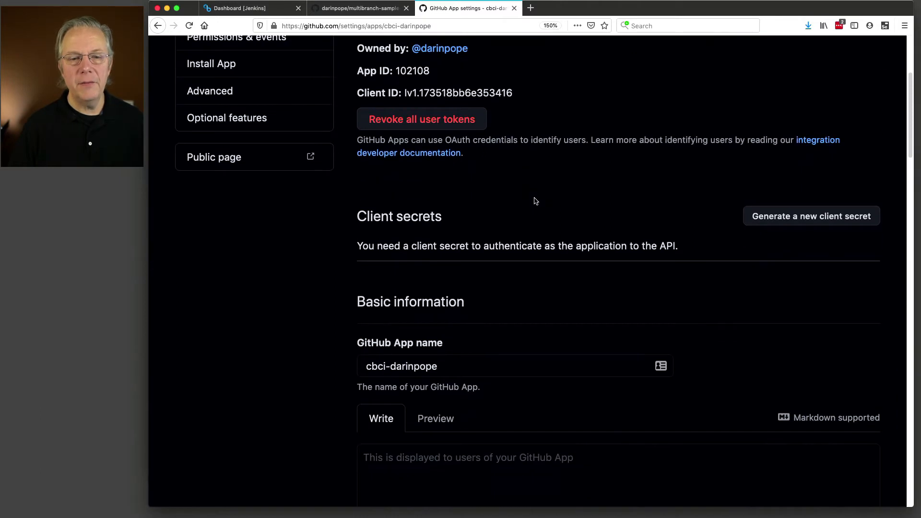
pyautogui.scroll(-8, 536, 200)
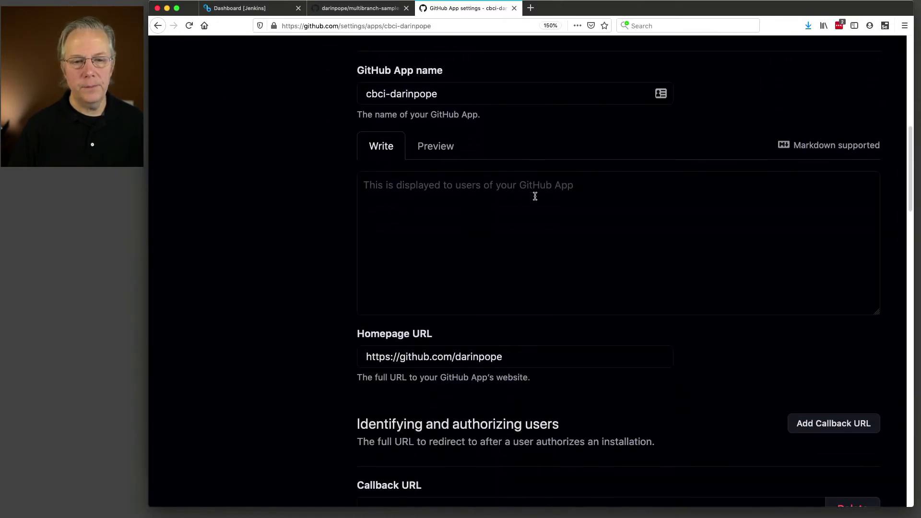
pyautogui.scroll(-4, 535, 195)
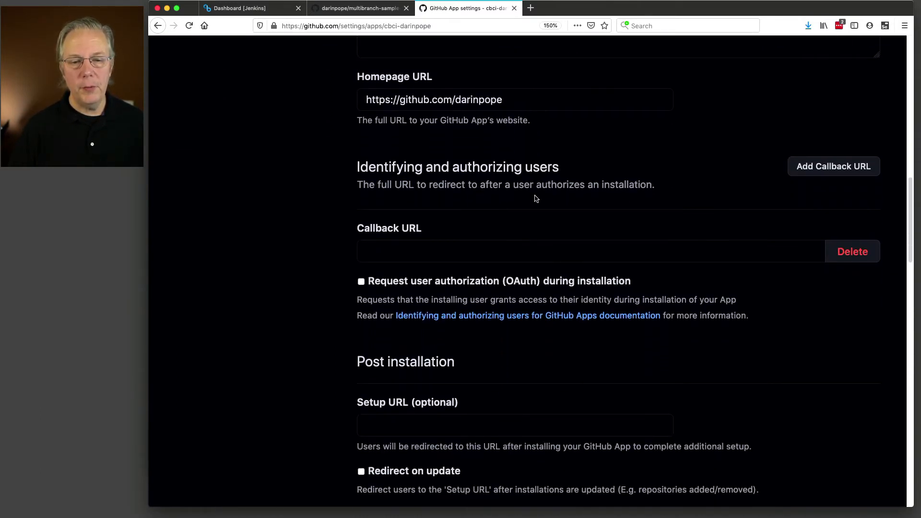
pyautogui.scroll(-5, 535, 195)
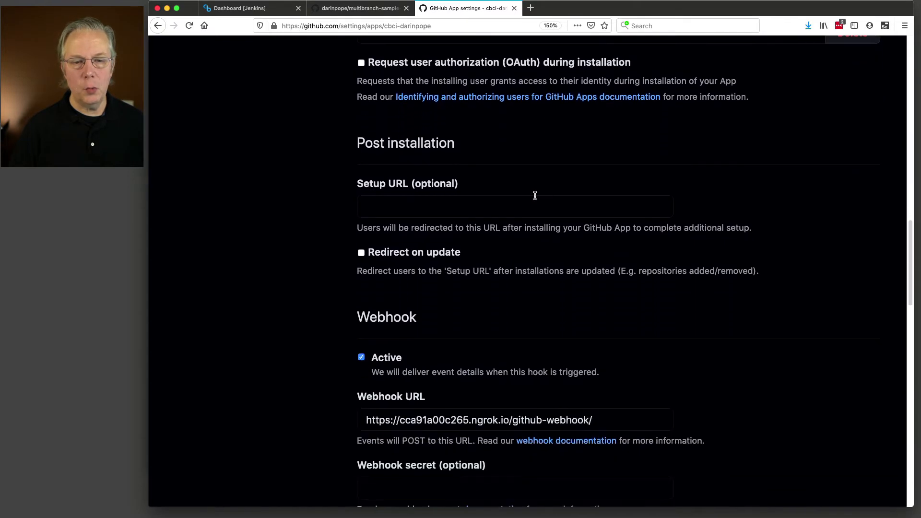
pyautogui.scroll(-3, 535, 197)
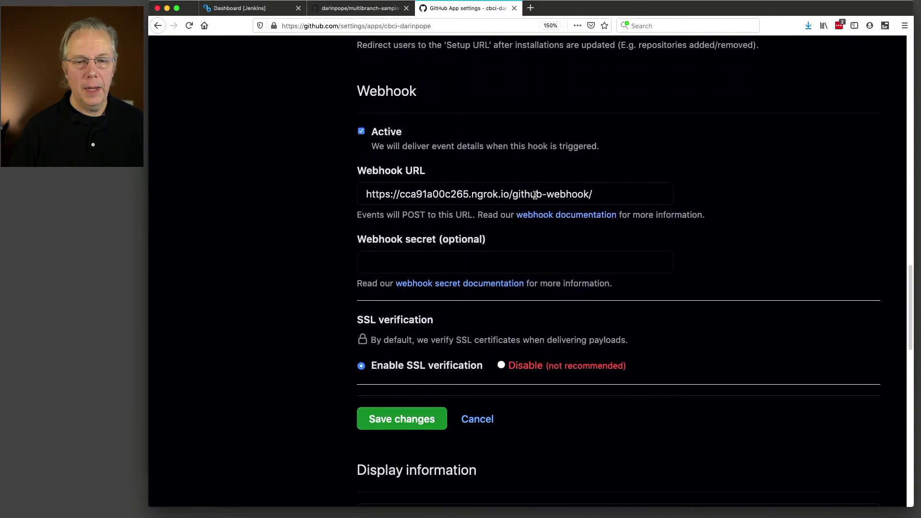
pyautogui.scroll(-9, 535, 195)
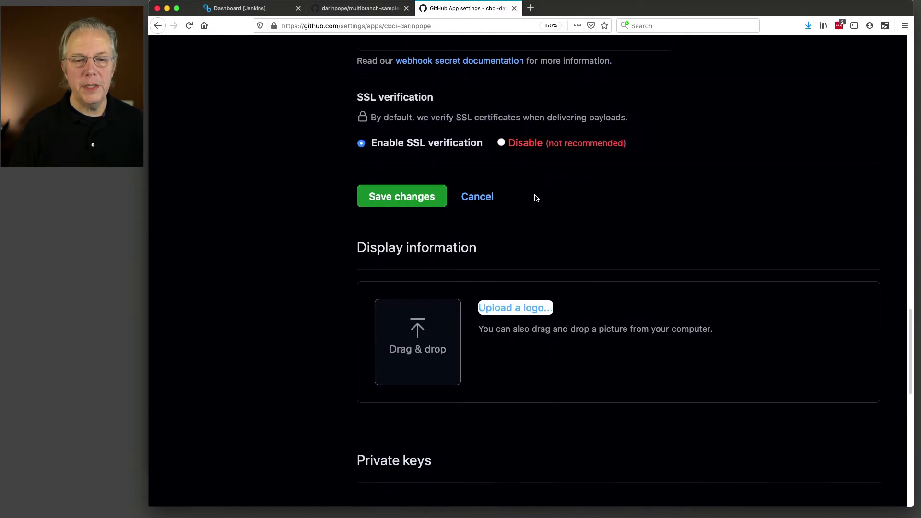
pyautogui.scroll(-2, 534, 196)
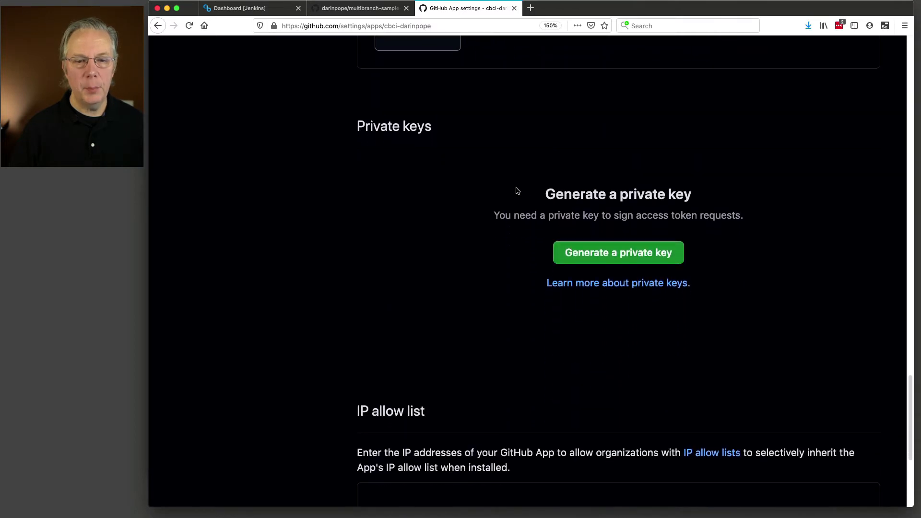
pyautogui.click(642, 257)
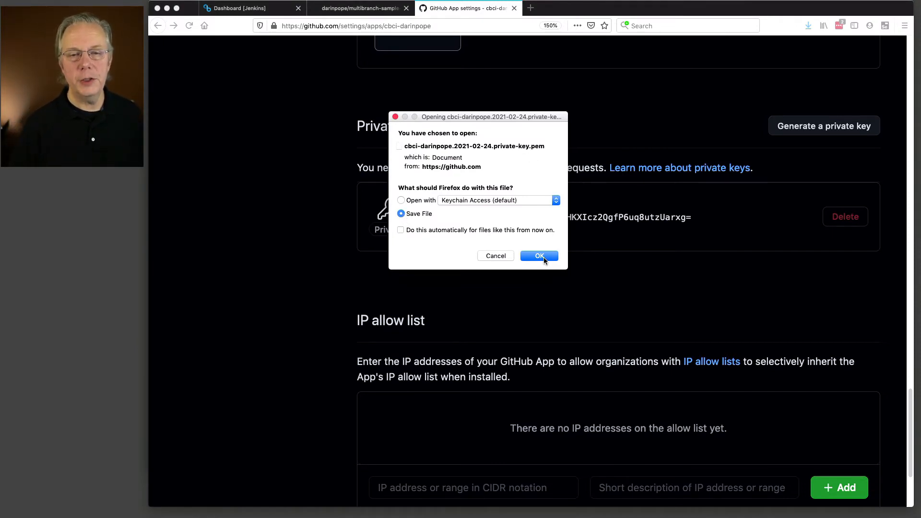
pyautogui.click(544, 259)
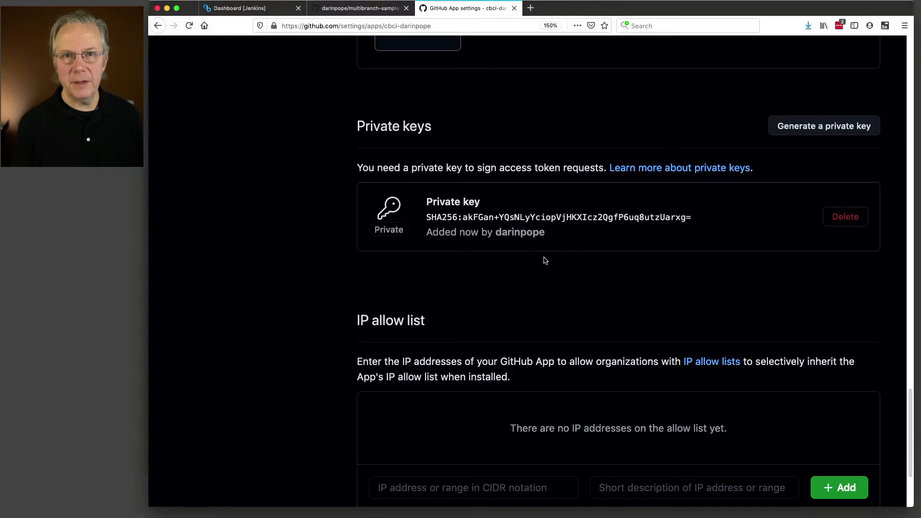
# Step: Switch to the terminal and list the files in Downloads matching cbci-* with ll
pyautogui.press('super+Tab')
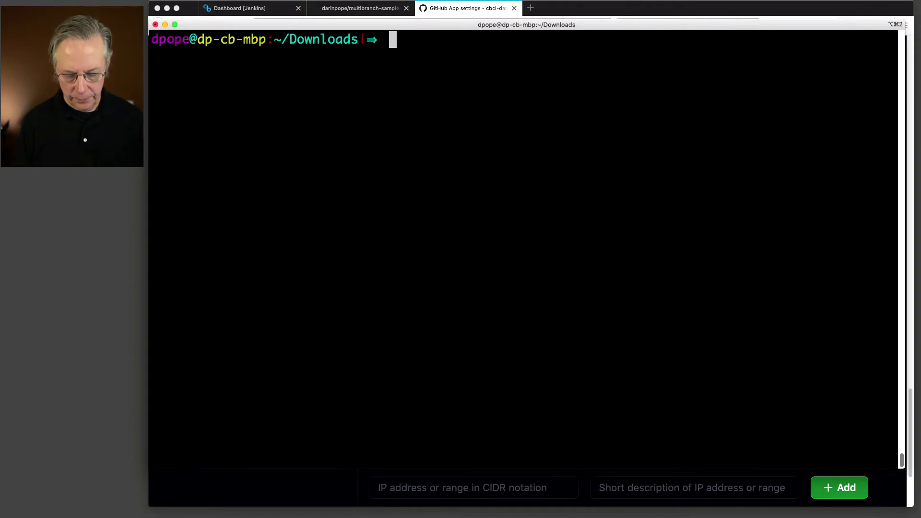
pyautogui.write('ll')
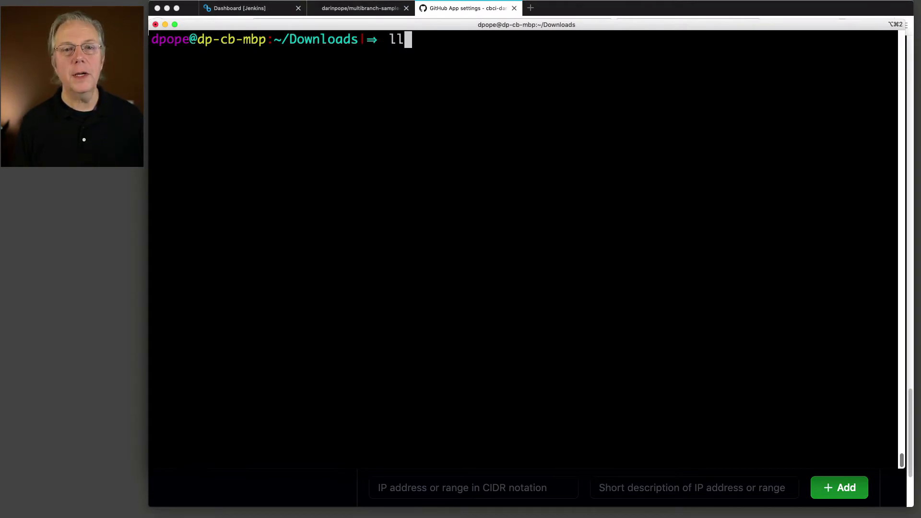
pyautogui.write(' cbci')
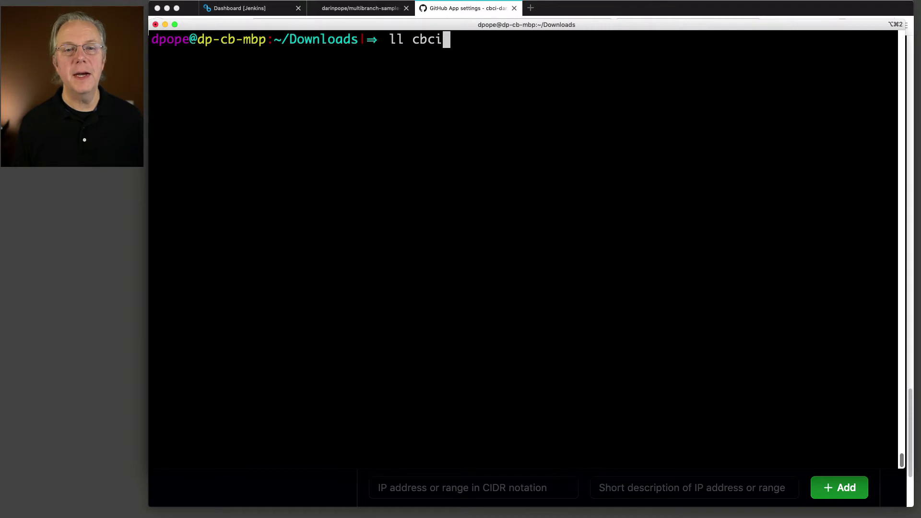
pyautogui.write('-*')
pyautogui.press('Return')
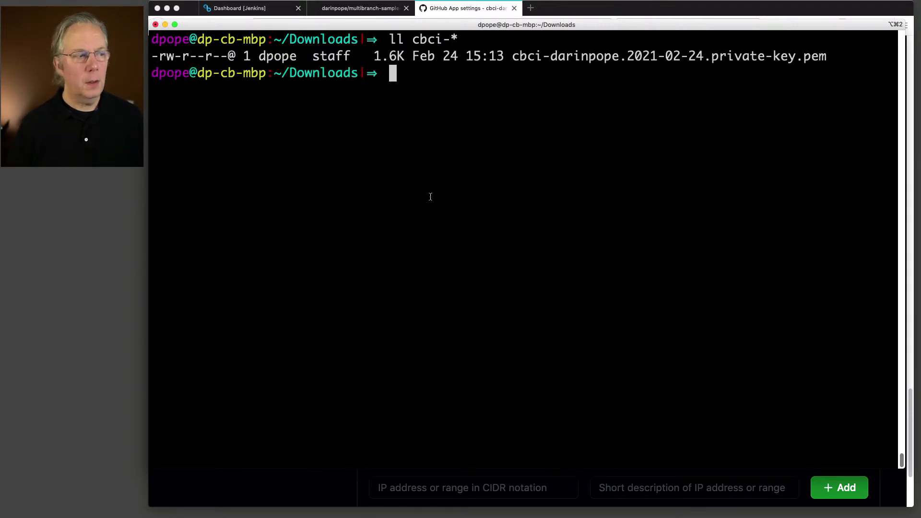
# Step: Convert the downloaded private key to converted-github-app.pem with openssl pkcs8, using -topk8, PEM for both -inform and -outform, and -nocrypt
pyautogui.press('super+Tab')
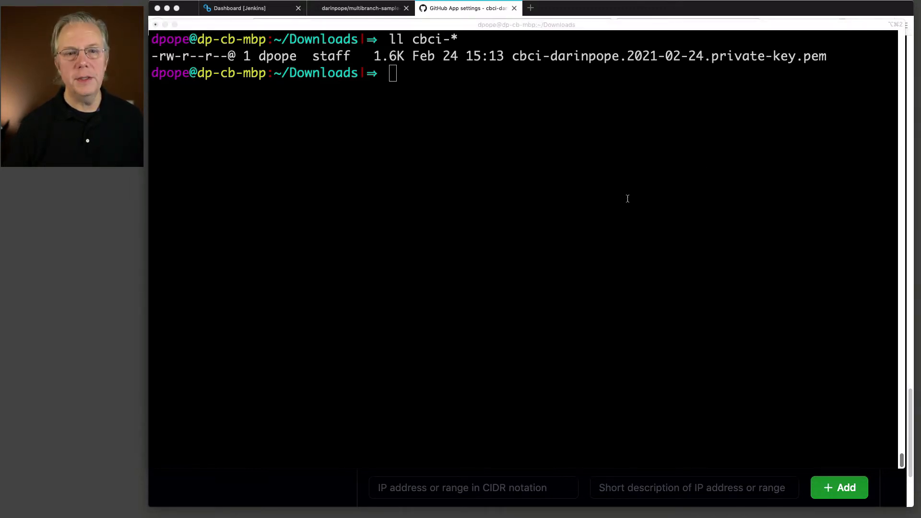
pyautogui.press('super+Tab')
pyautogui.write('openssl pkcs8 -topk8 -inform PEM -outform PEM -in')
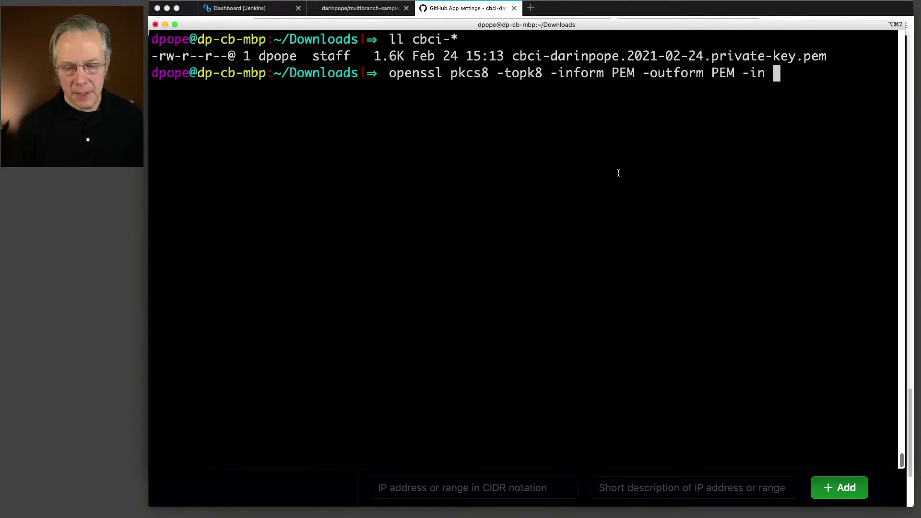
pyautogui.write('cbci-')
pyautogui.press('Tab')
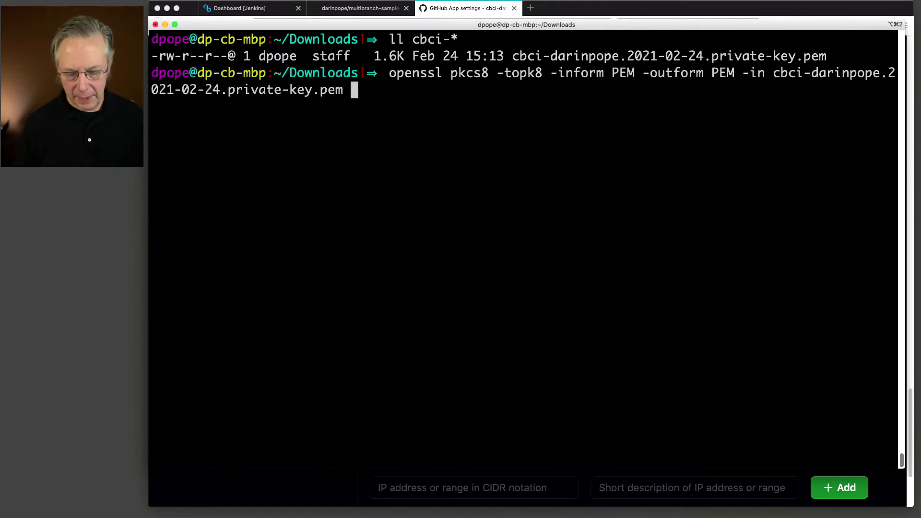
pyautogui.write('-out')
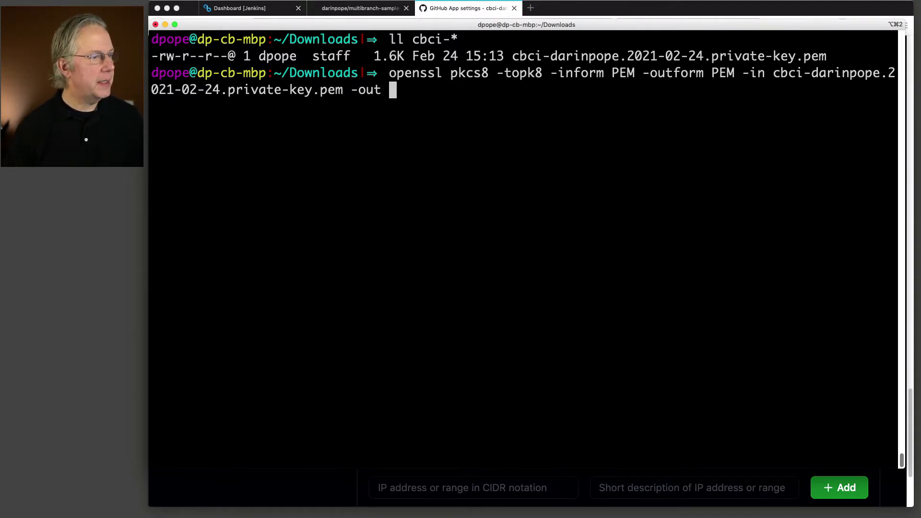
pyautogui.press('super+Tab')
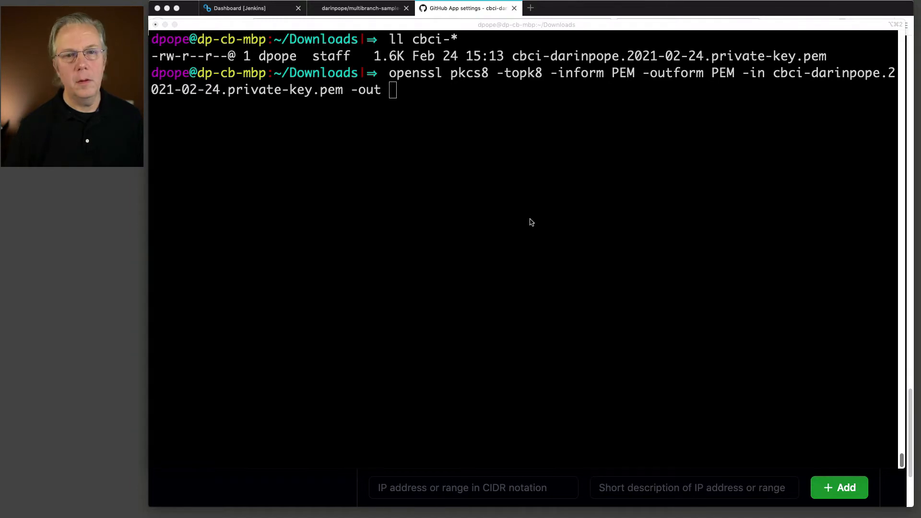
pyautogui.press('super+Tab')
pyautogui.write('converted-github-app.pem')
pyautogui.hotkey('ctrl', 'e')
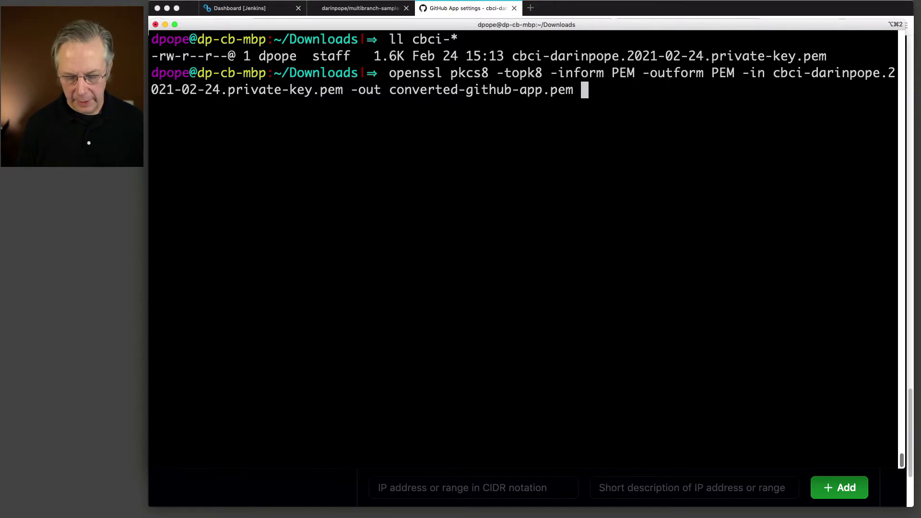
pyautogui.write('-no')
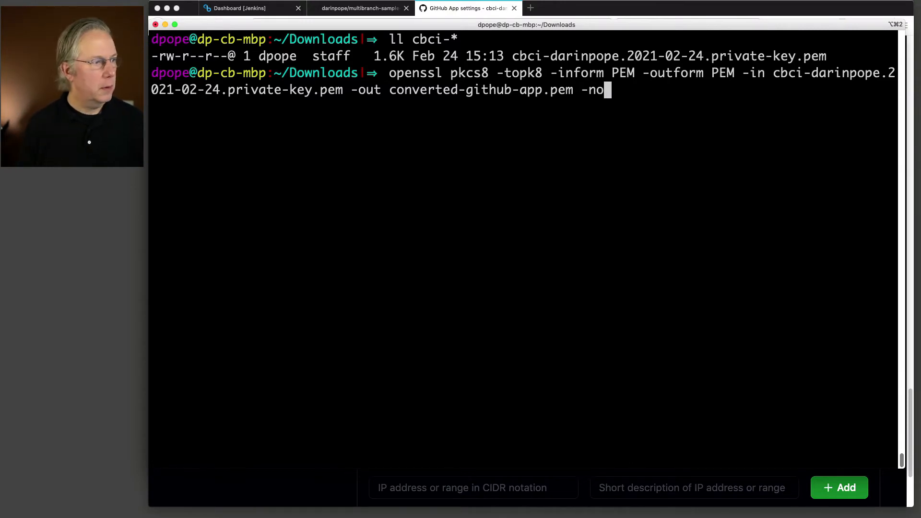
pyautogui.write('crypt')
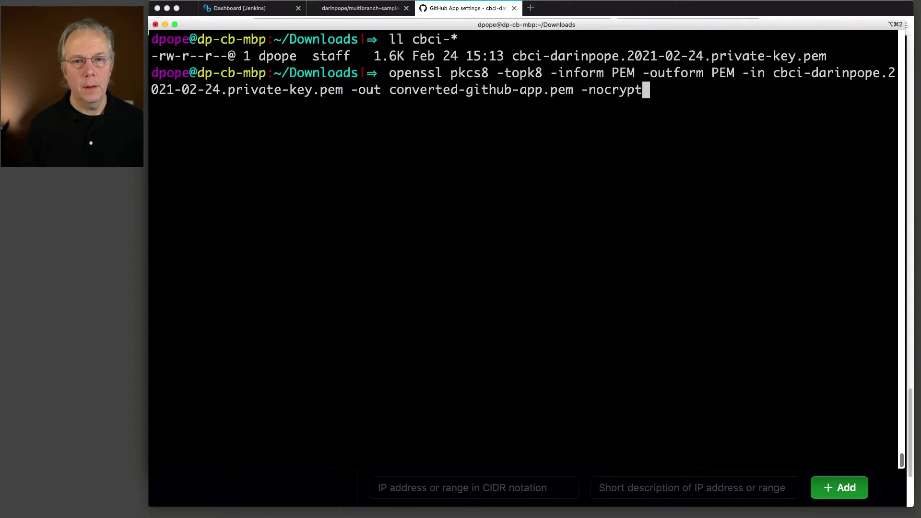
pyautogui.press('Return')
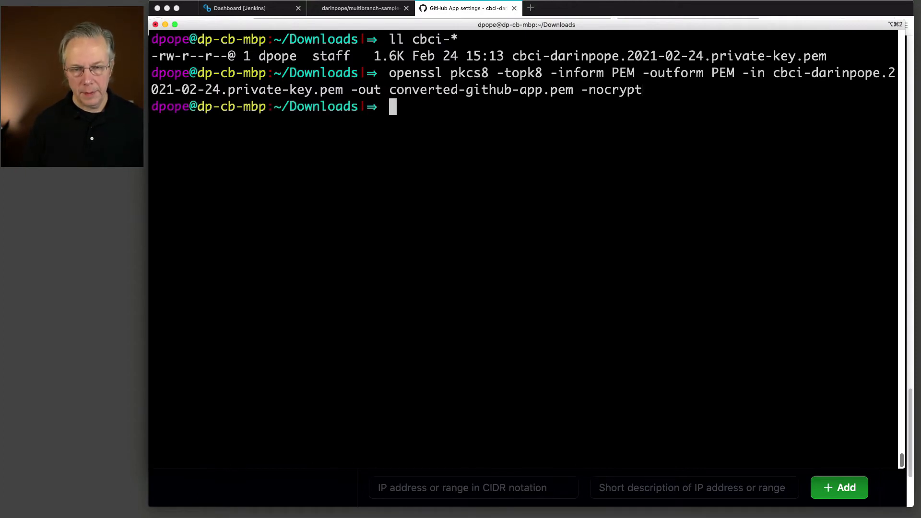
# Step: List converted-github-app.pem with ll and check the file's date and time
pyautogui.write('ll conv')
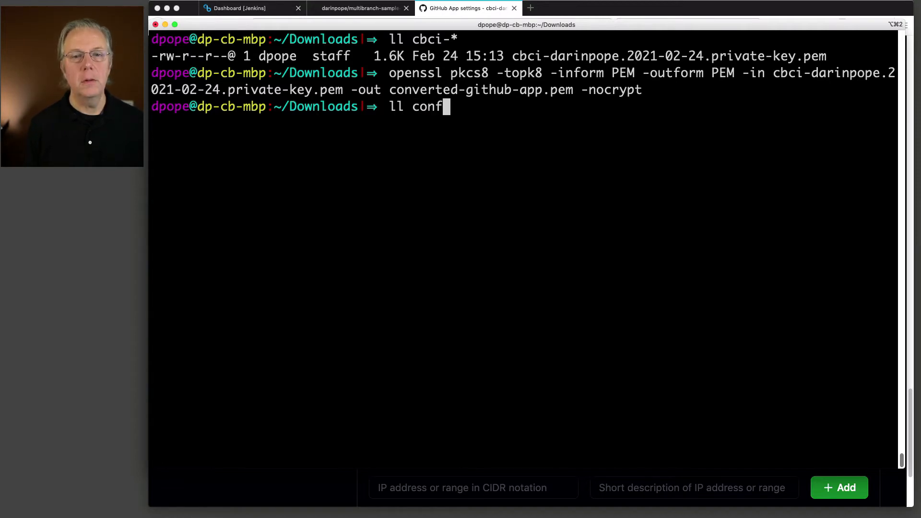
pyautogui.press('Tab')
pyautogui.press('Return')
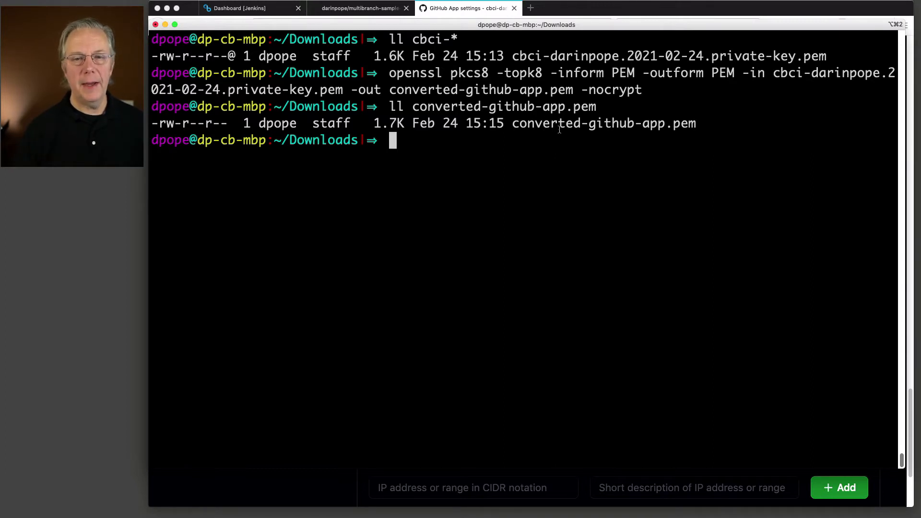
pyautogui.moveTo(417, 122); pyautogui.dragTo(500, 122)
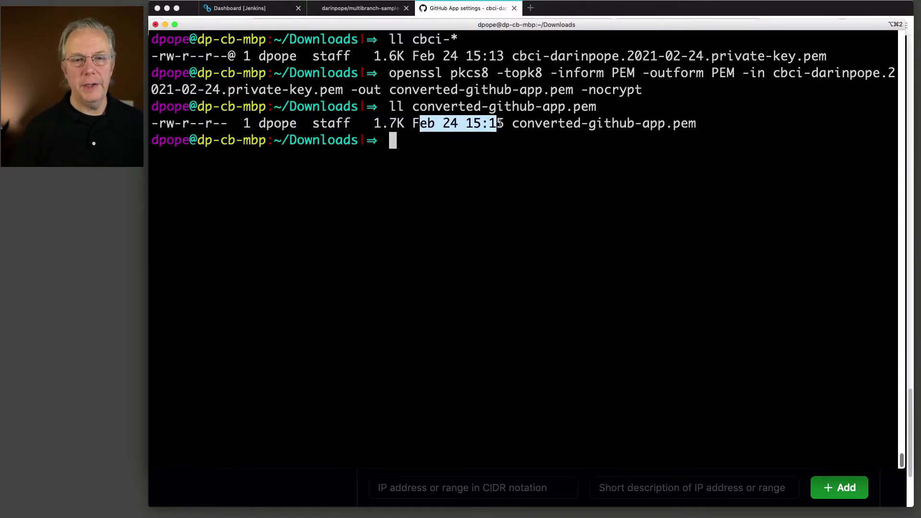
# Step: Switch back to the GitHub App settings in the browser and start installing the app on the personal account
pyautogui.click(513, 222)
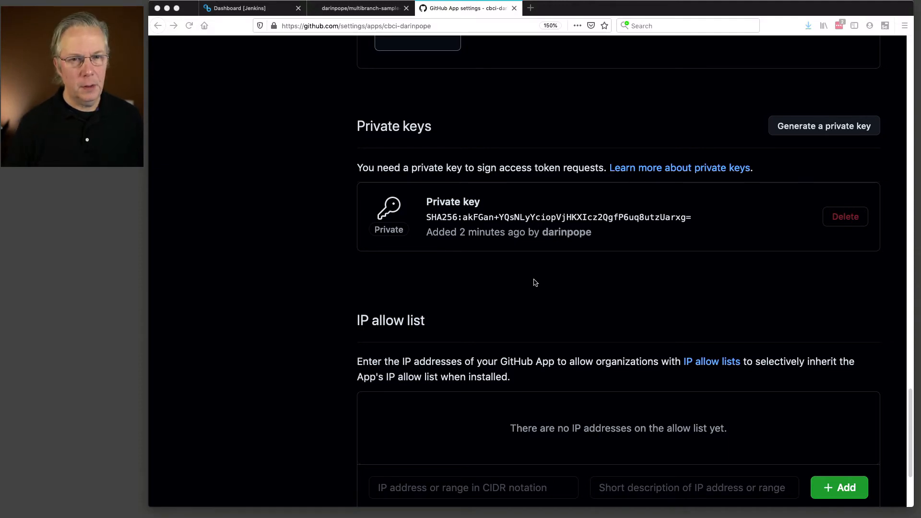
pyautogui.scroll(5, 533, 282)
pyautogui.scroll(20, 536, 282)
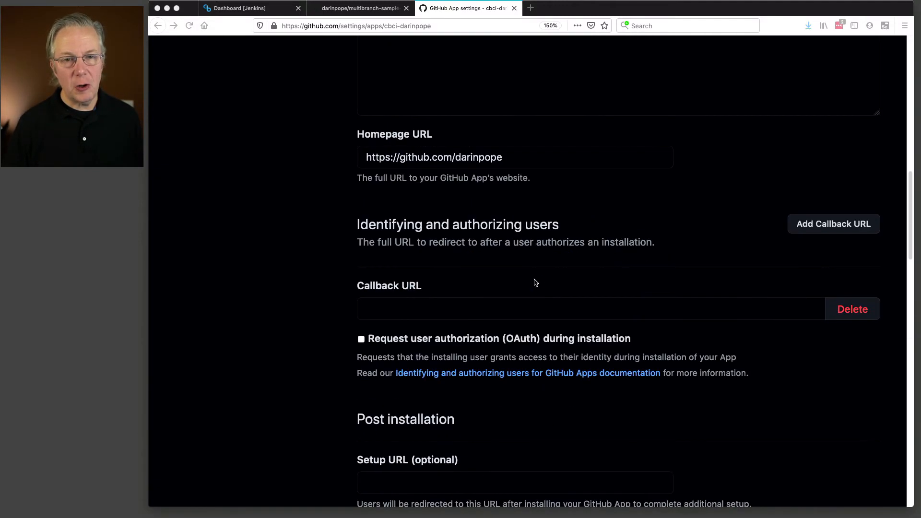
pyautogui.scroll(4, 536, 283)
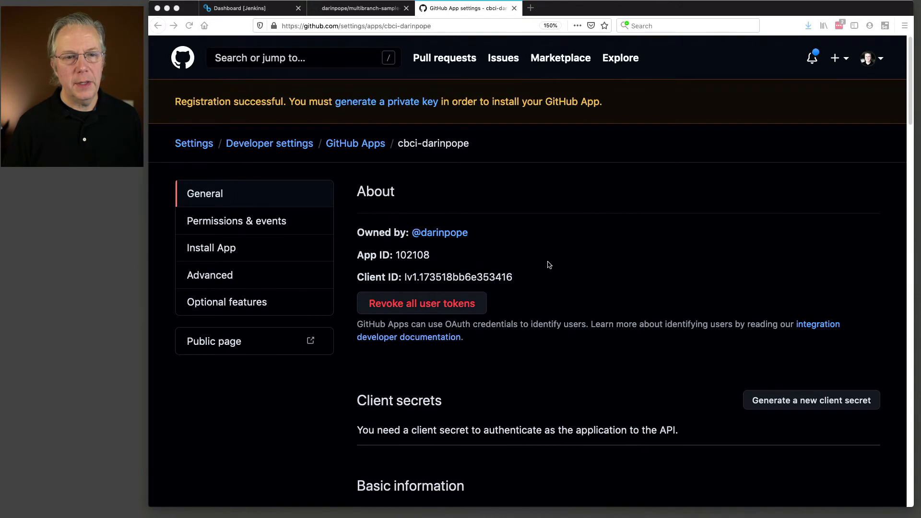
pyautogui.click(252, 249)
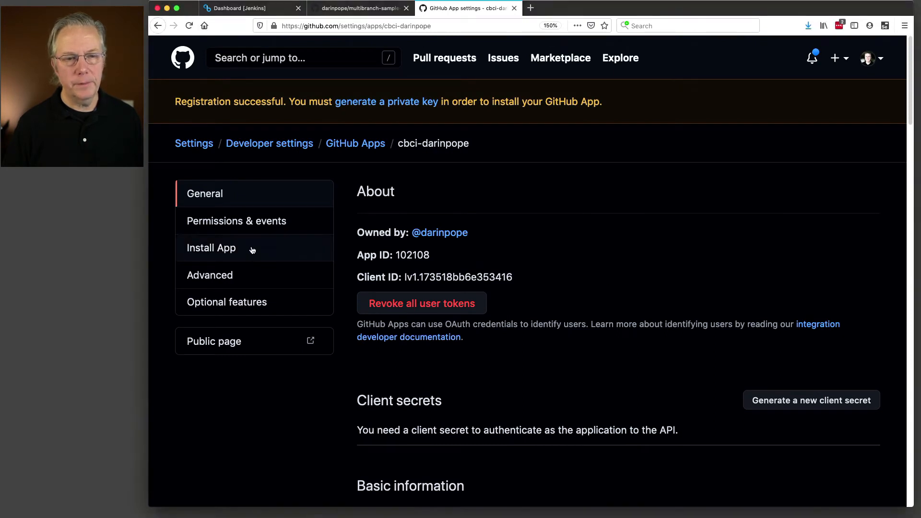
pyautogui.click(211, 249)
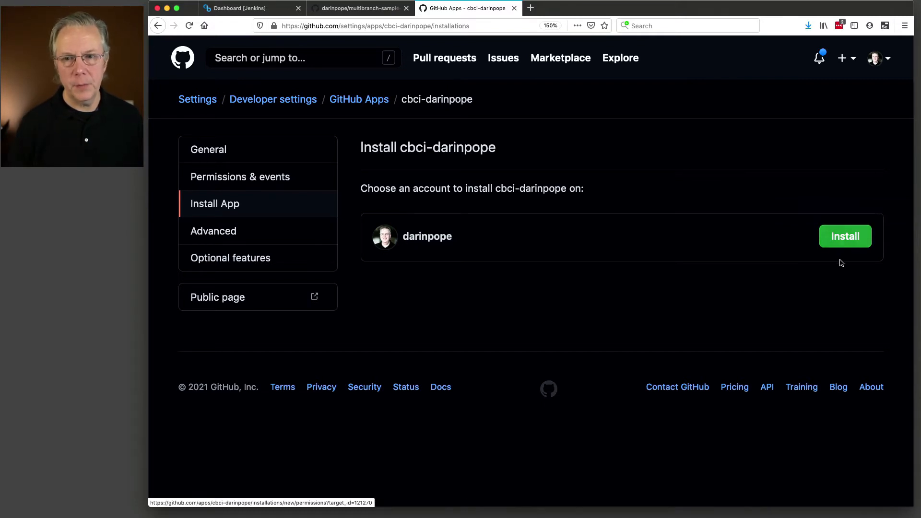
pyautogui.click(845, 238)
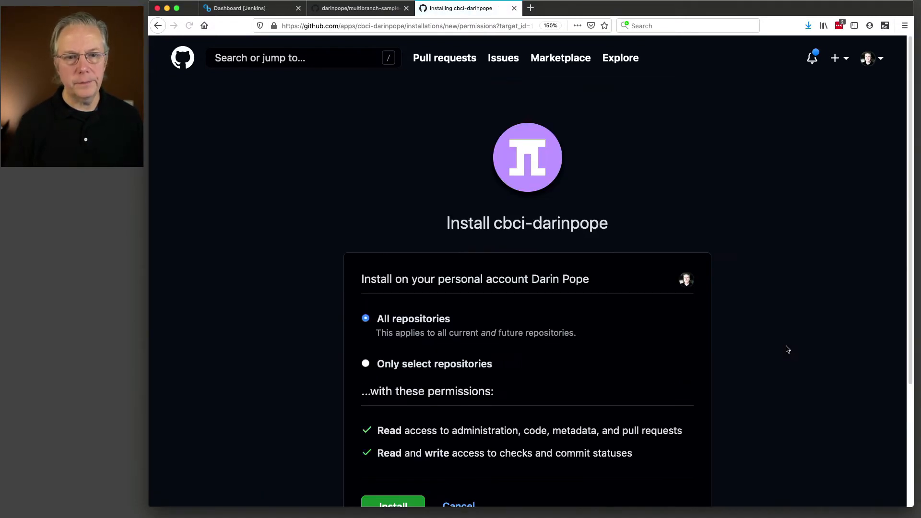
# Step: Limit the installation to only the multibranch-sample-app repository and install the GitHub App
pyautogui.scroll(-3, 772, 348)
pyautogui.scroll(-2, 767, 346)
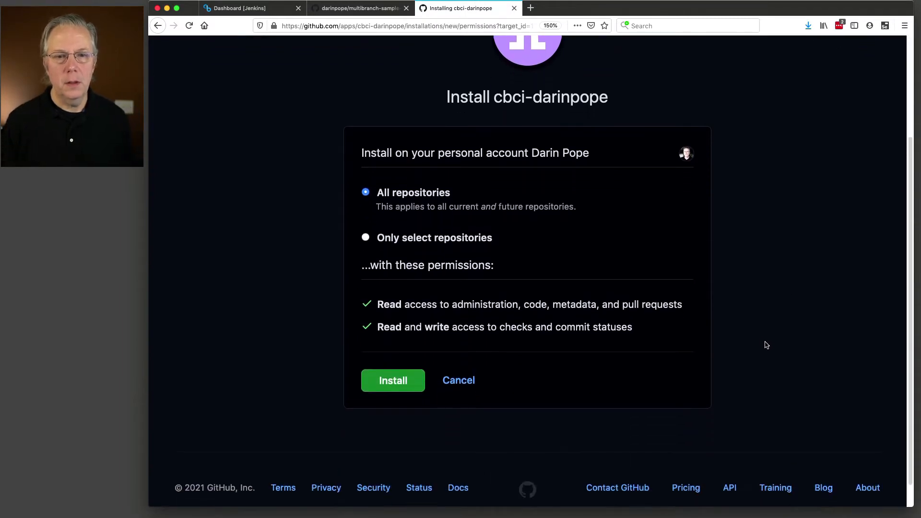
pyautogui.click(365, 238)
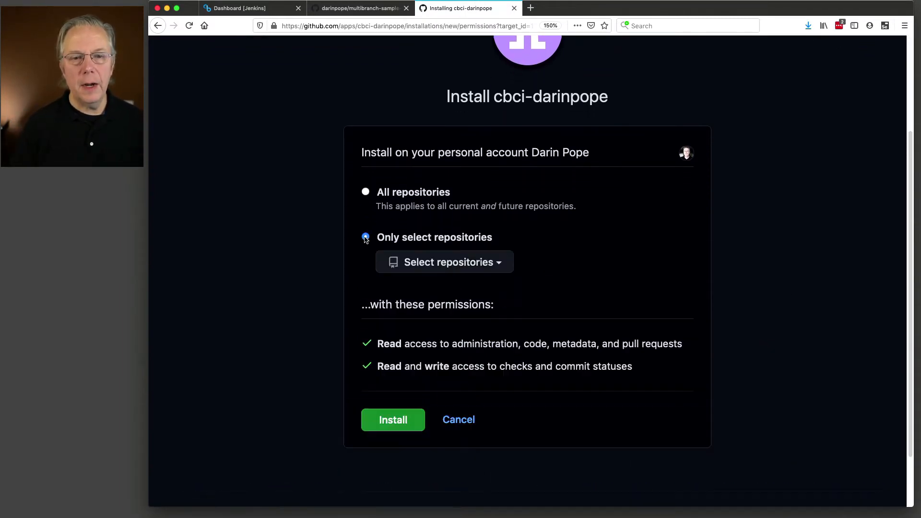
pyautogui.click(496, 264)
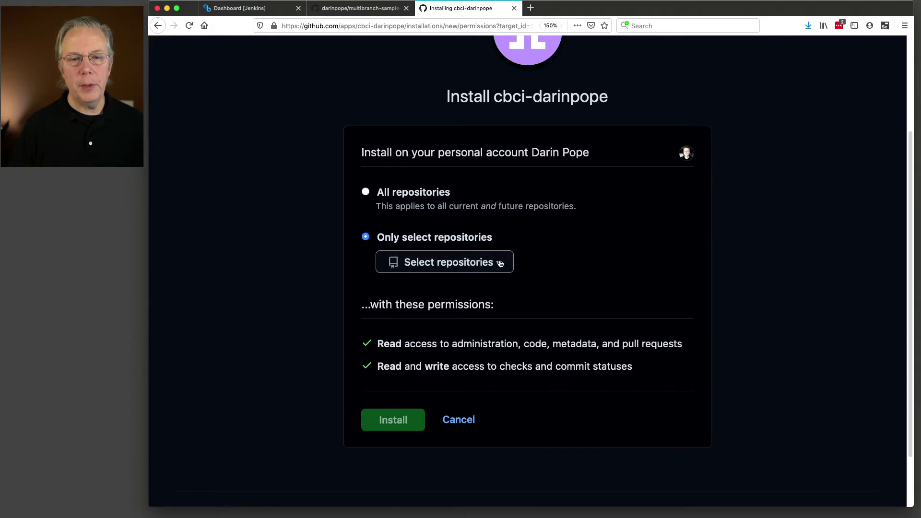
pyautogui.write('multi')
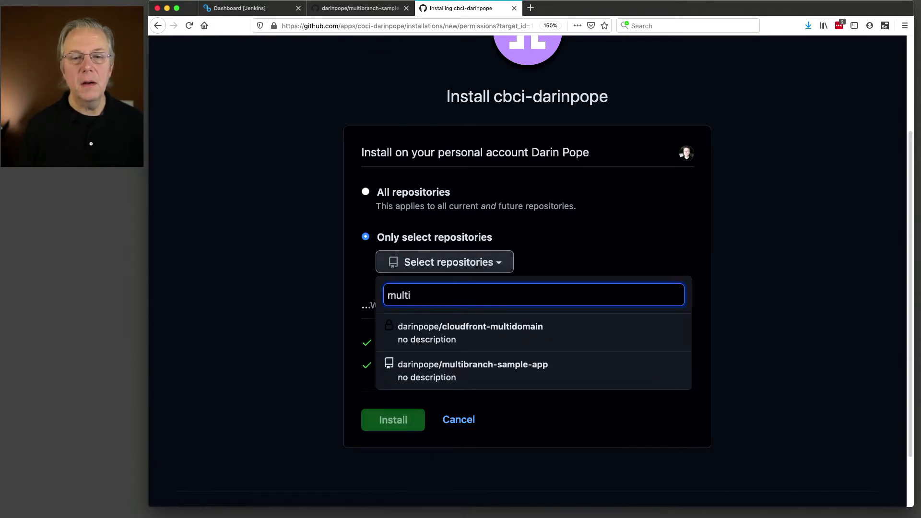
pyautogui.click(472, 367)
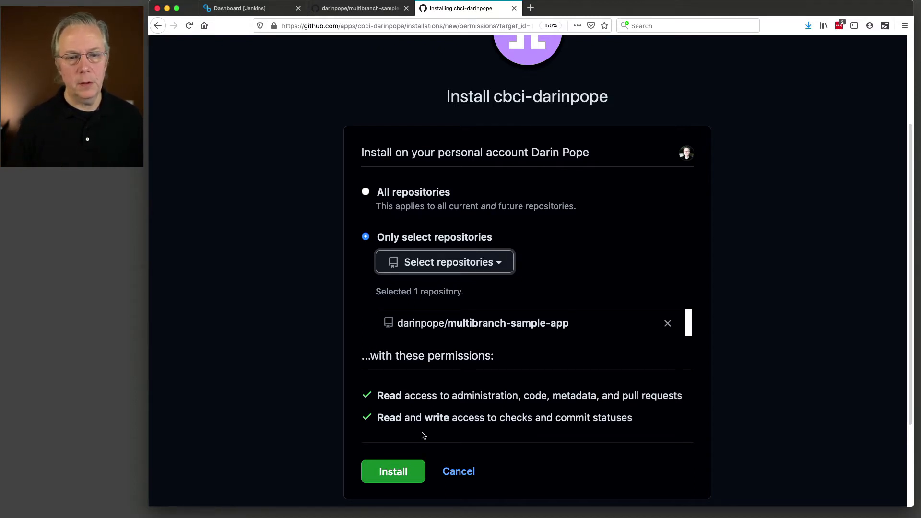
pyautogui.click(404, 478)
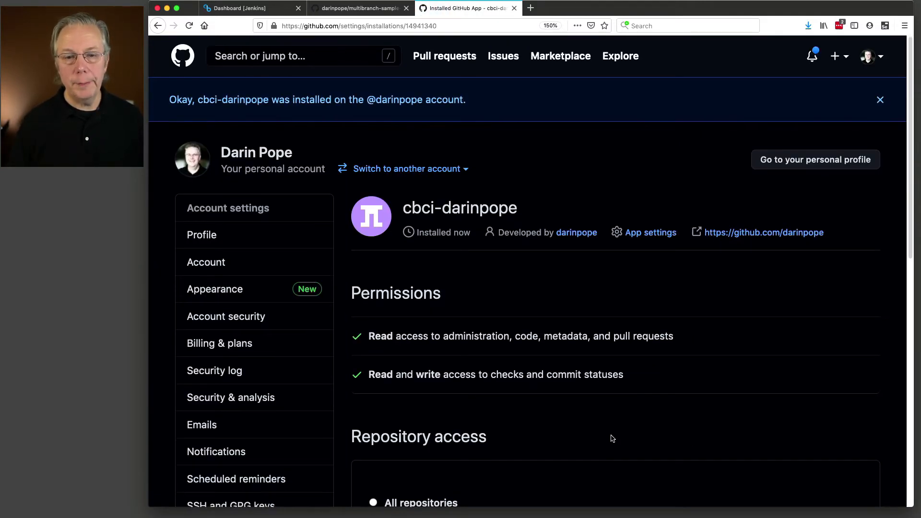
# Step: Try the All repositories access option, return to Only select repositories with multibranch-sample-app, and save the repository access
pyautogui.scroll(-5, 610, 438)
pyautogui.scroll(-1, 610, 438)
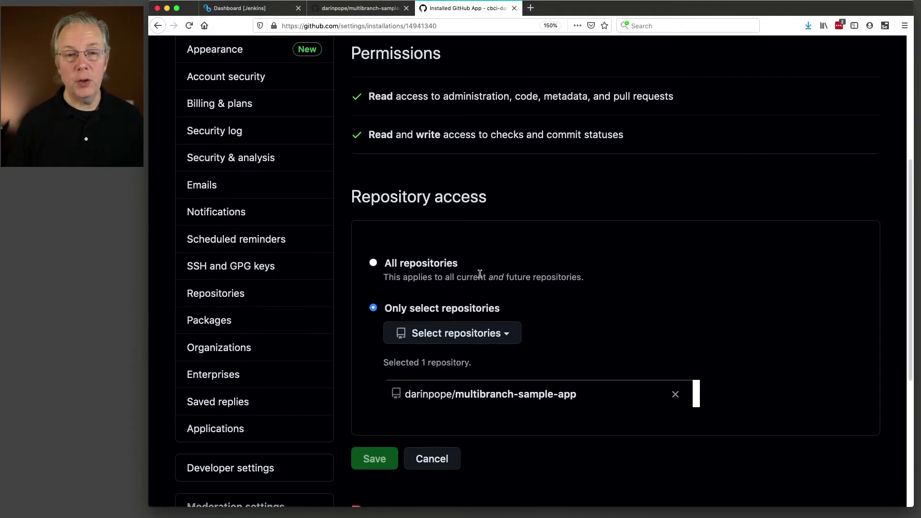
pyautogui.click(373, 265)
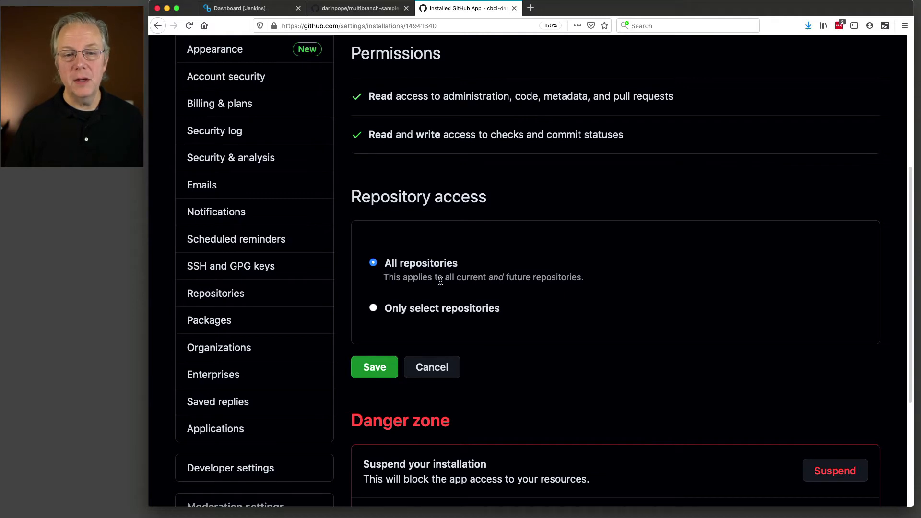
pyautogui.click(374, 309)
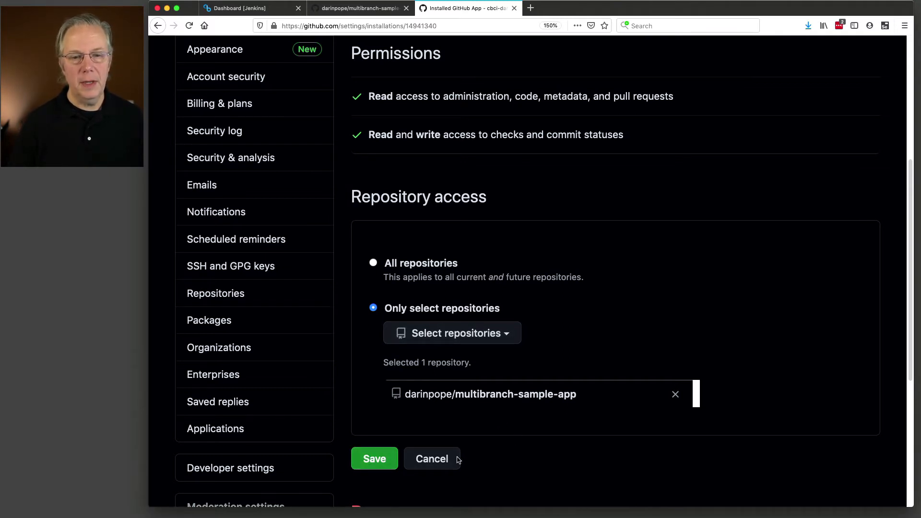
pyautogui.click(387, 459)
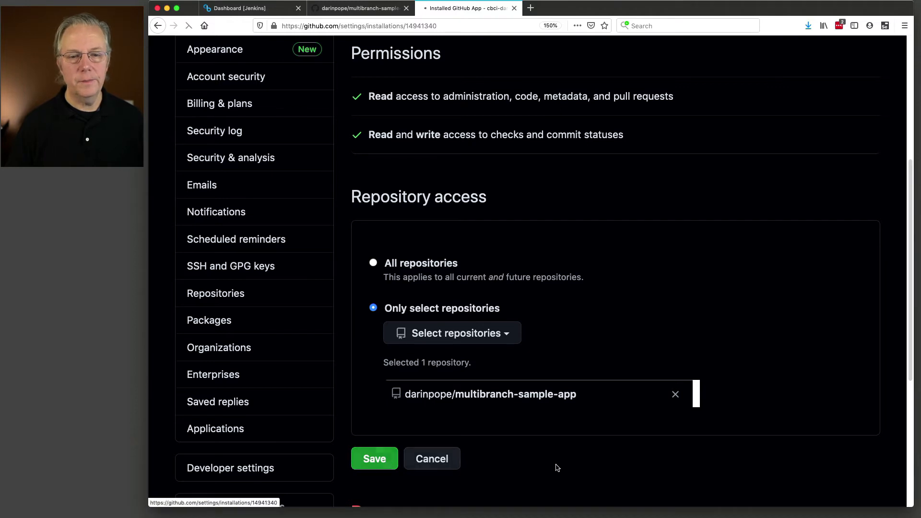
pyautogui.scroll(-6, 653, 375)
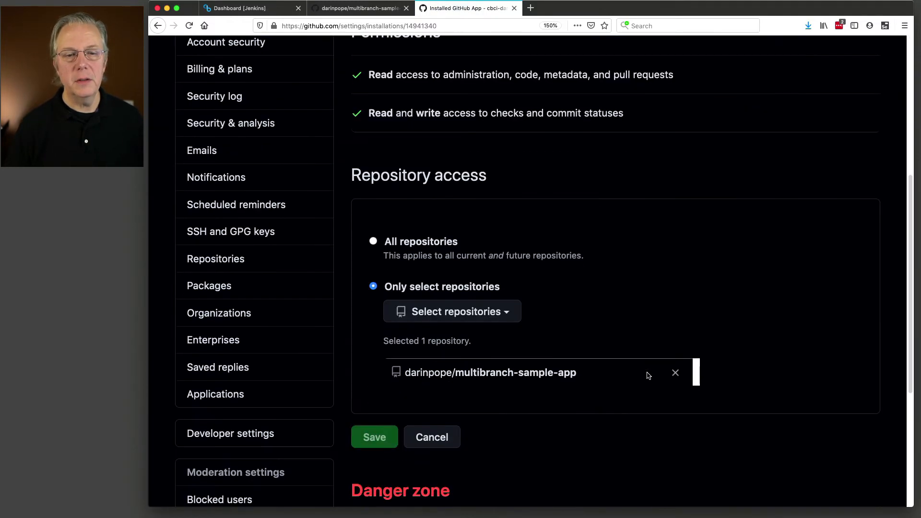
pyautogui.scroll(-3, 648, 375)
pyautogui.scroll(7, 647, 375)
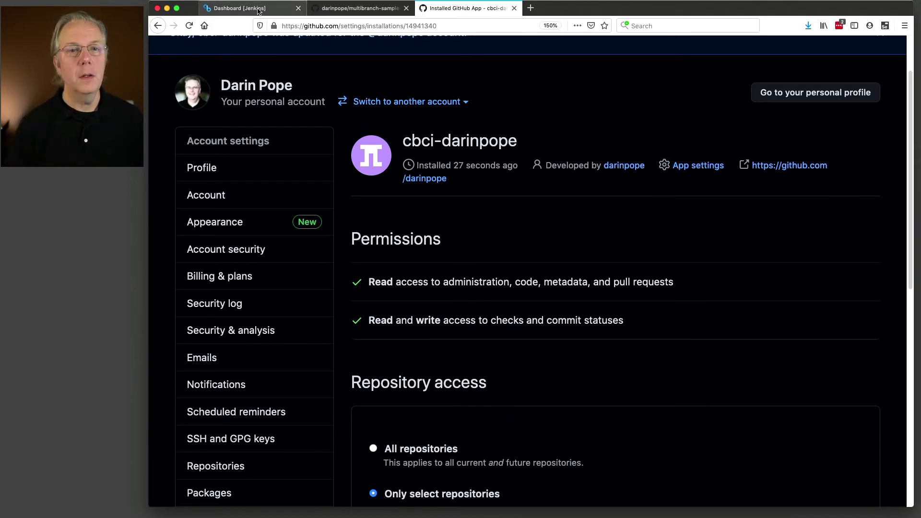
# Step: Switch to the Jenkins dashboard and open a new credential form in the Jenkins store's global domain
pyautogui.click(258, 10)
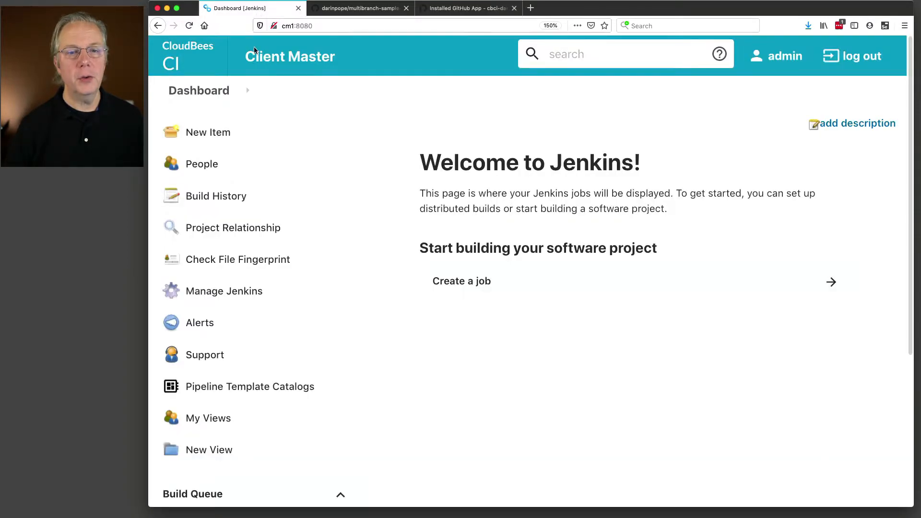
pyautogui.click(237, 298)
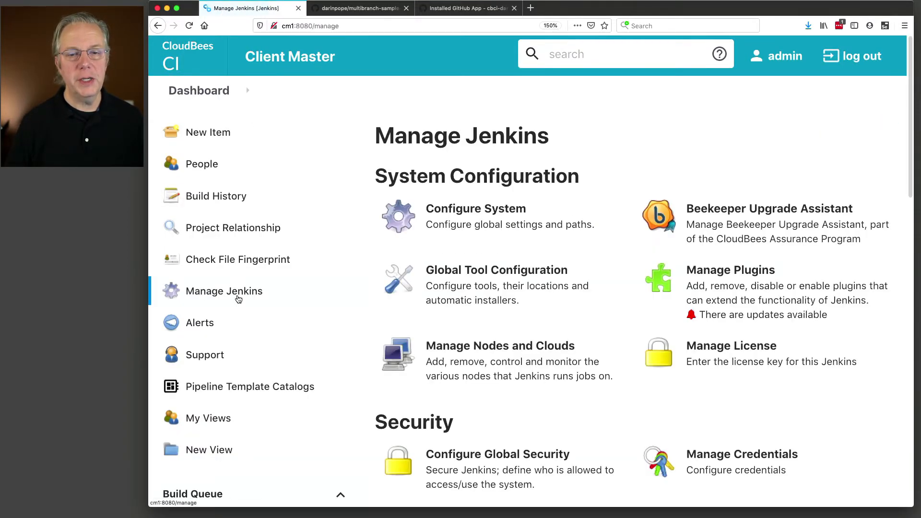
pyautogui.click(710, 464)
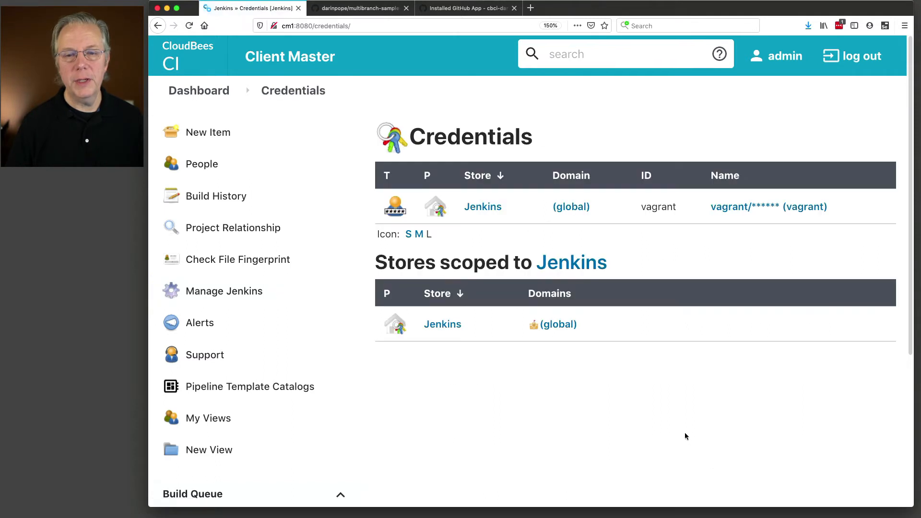
pyautogui.click(566, 323)
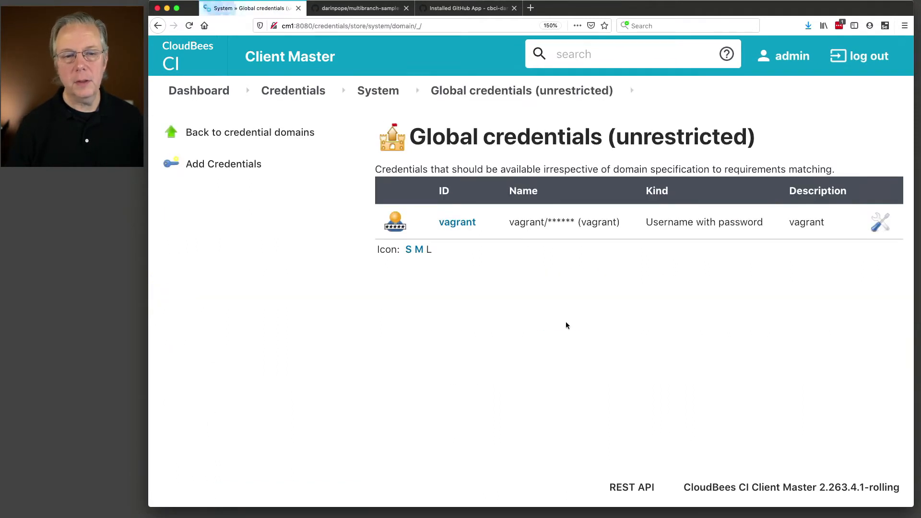
pyautogui.click(246, 172)
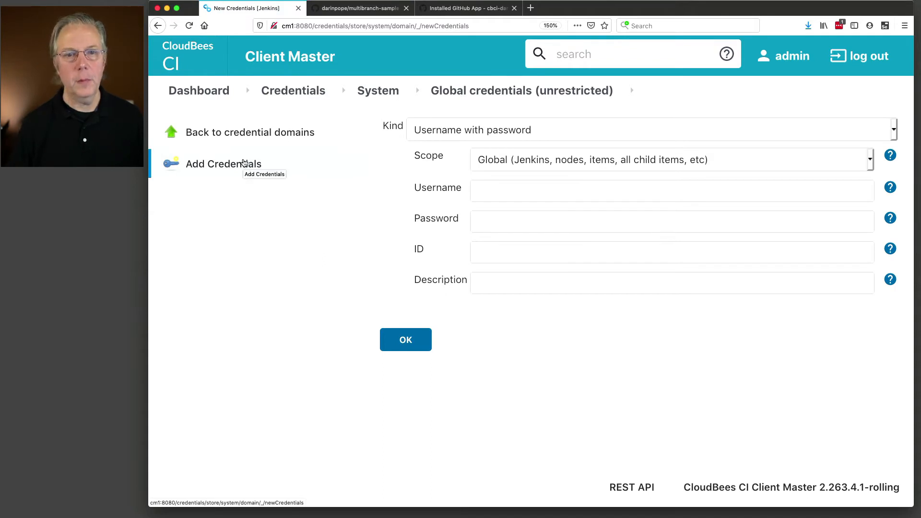
# Step: Set the new credential's kind to GitHub App and enter the GitHub App's name as both its ID and description
pyautogui.click(443, 130)
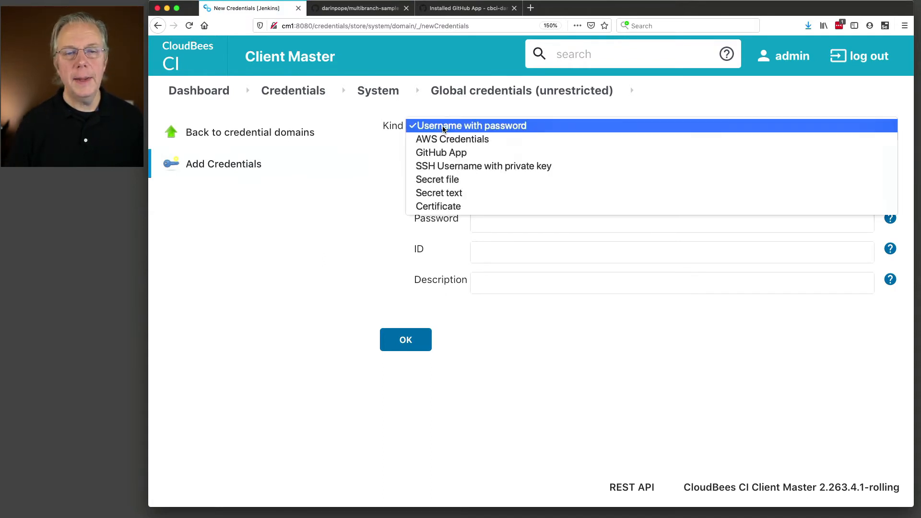
pyautogui.click(452, 152)
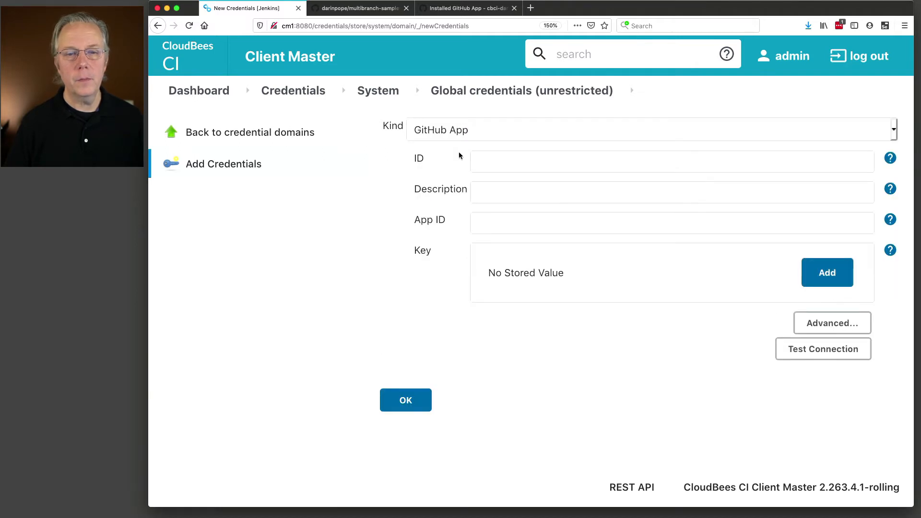
pyautogui.click(495, 163)
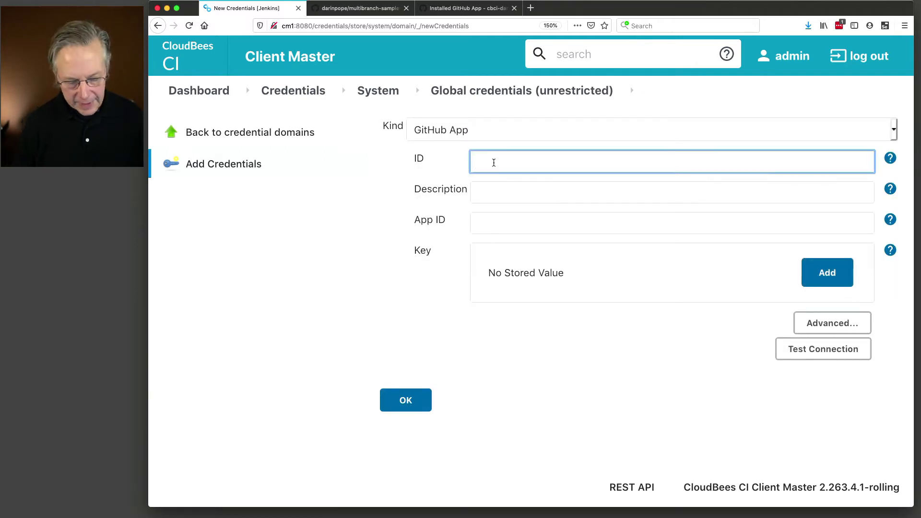
pyautogui.write('cbci')
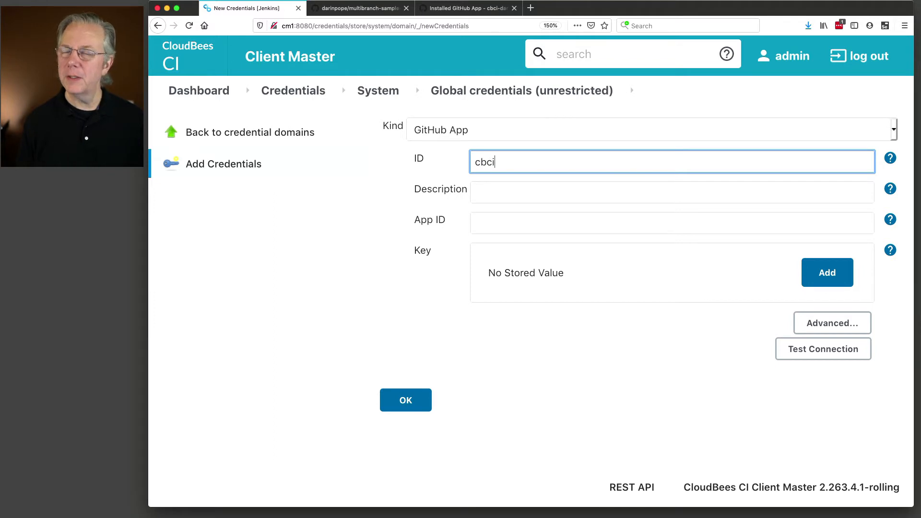
pyautogui.write('-darinpope')
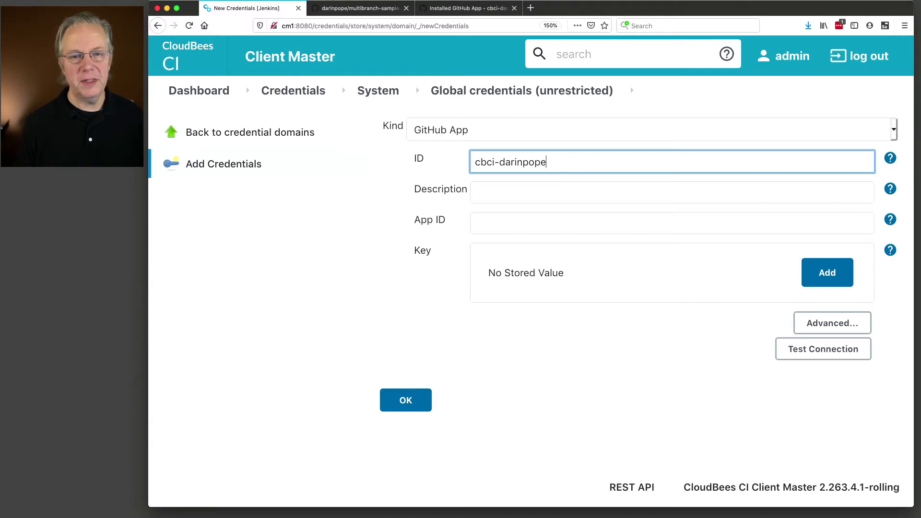
pyautogui.press('super+a')
pyautogui.press('super+c')
pyautogui.press('Tab')
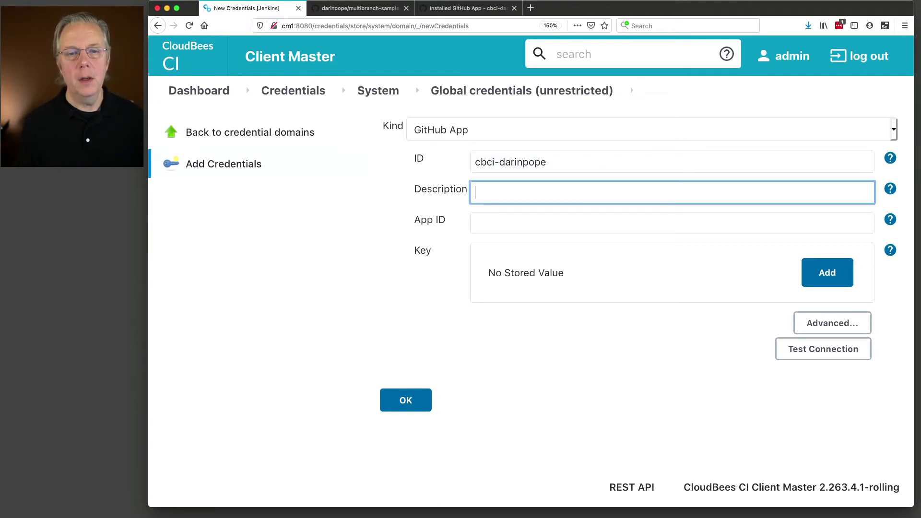
pyautogui.press('super+v')
pyautogui.press('Tab')
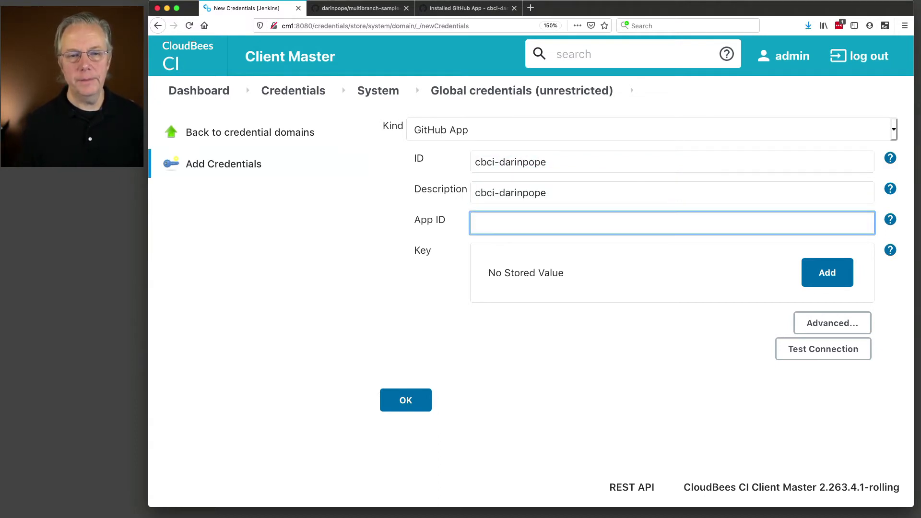
# Step: Switch to the GitHub browser tab and open the registered app's general settings from the developer settings
pyautogui.click(460, 10)
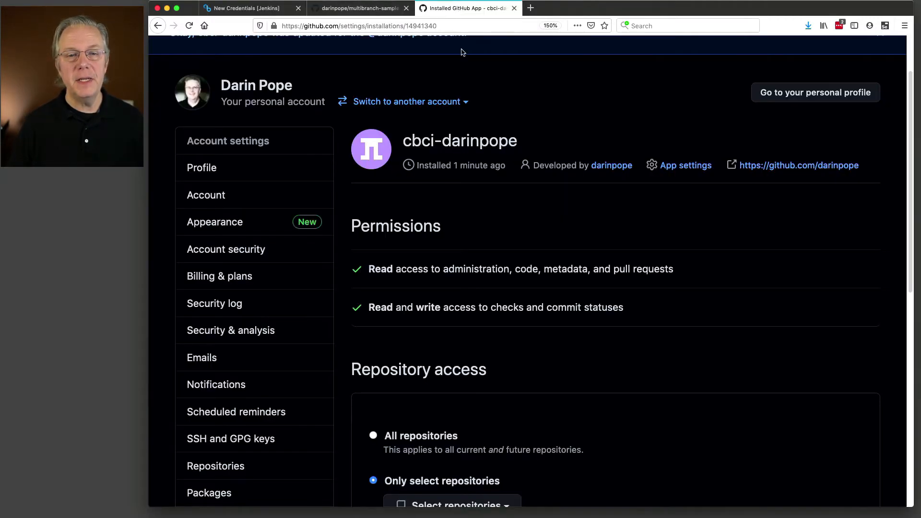
pyautogui.scroll(-1, 261, 340)
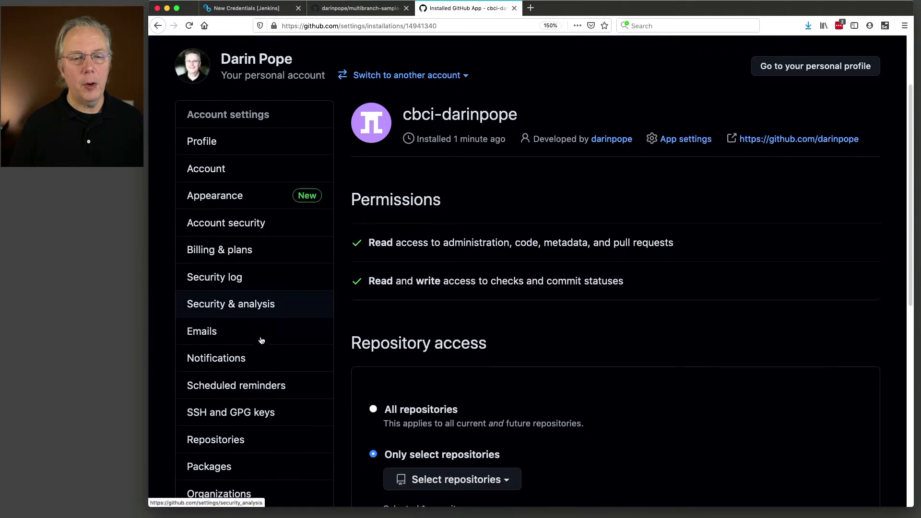
pyautogui.scroll(-10, 261, 340)
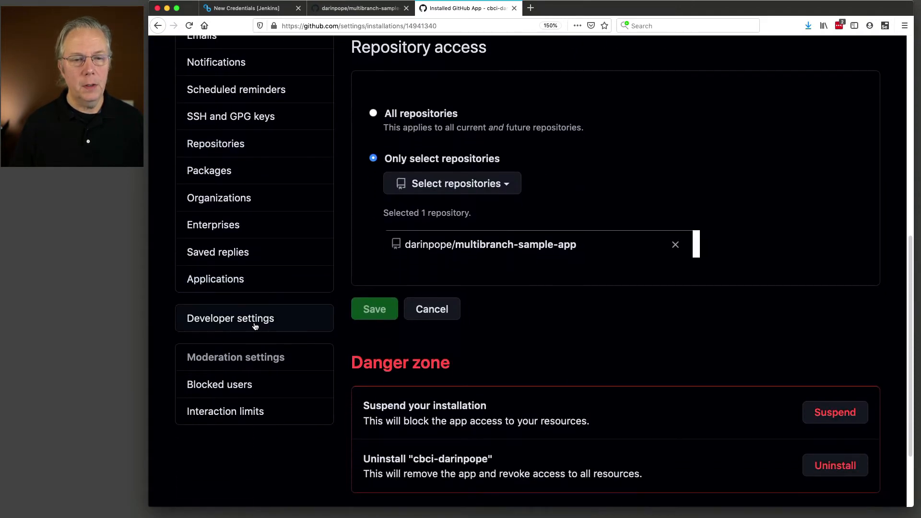
pyautogui.click(255, 325)
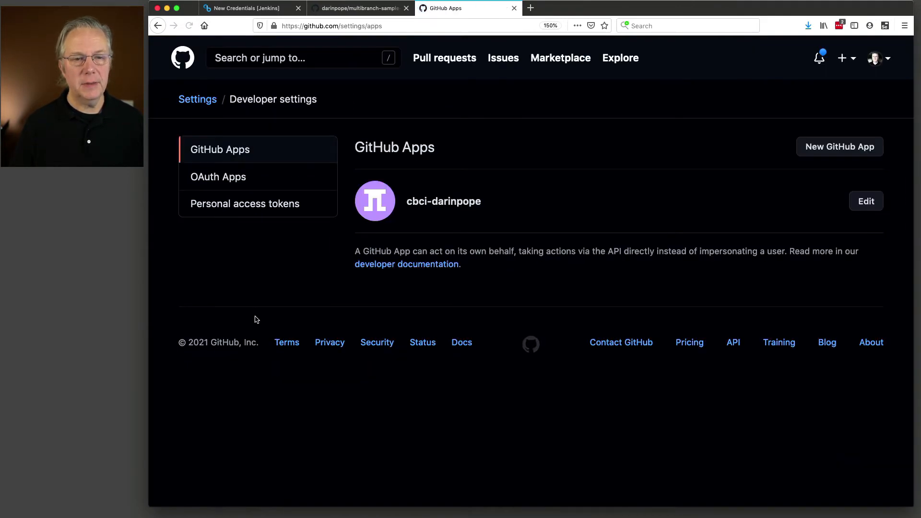
pyautogui.click(228, 155)
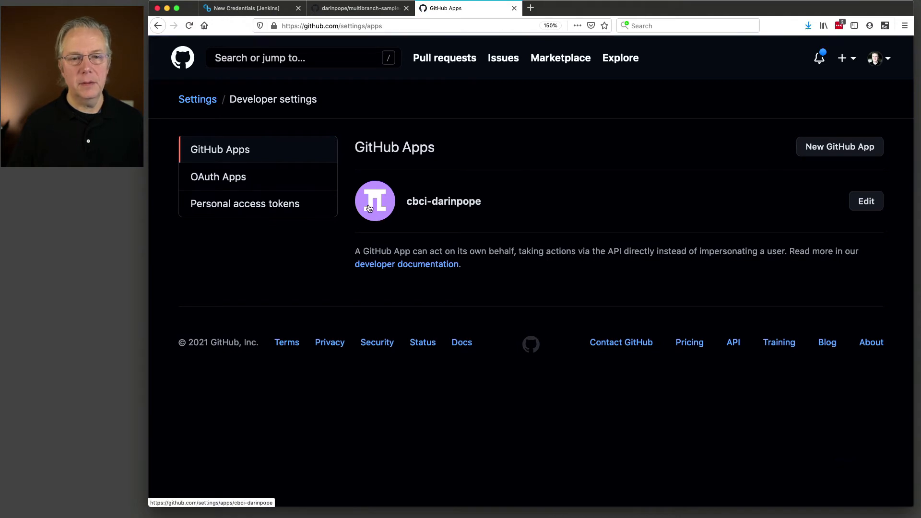
pyautogui.click(369, 208)
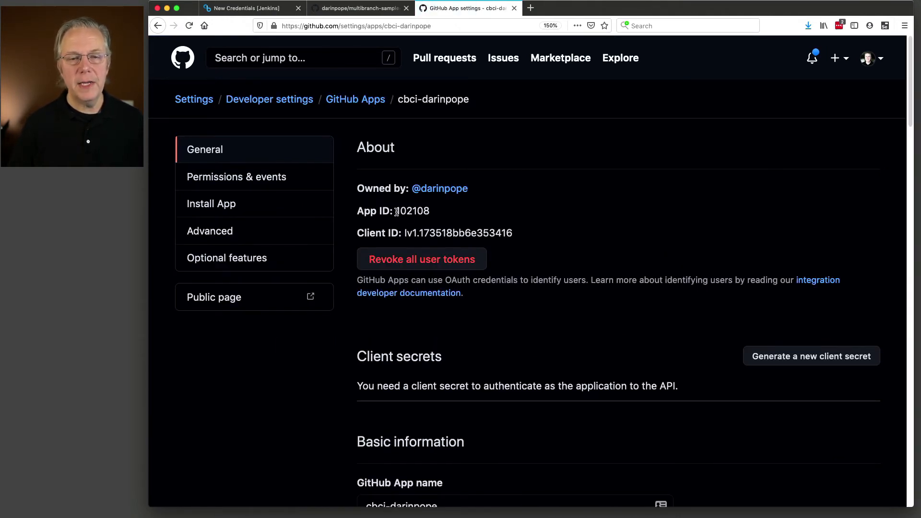
# Step: Copy the App ID from the GitHub App settings into the App ID field of the Jenkins credential form
pyautogui.moveTo(396, 211); pyautogui.dragTo(426, 210)
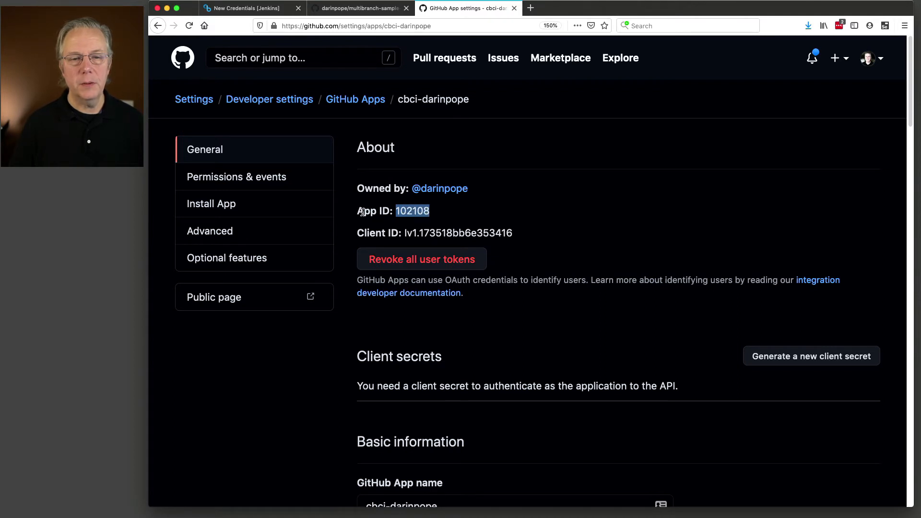
pyautogui.moveTo(358, 211); pyautogui.dragTo(427, 211)
pyautogui.click(446, 214)
pyautogui.doubleClick(415, 211)
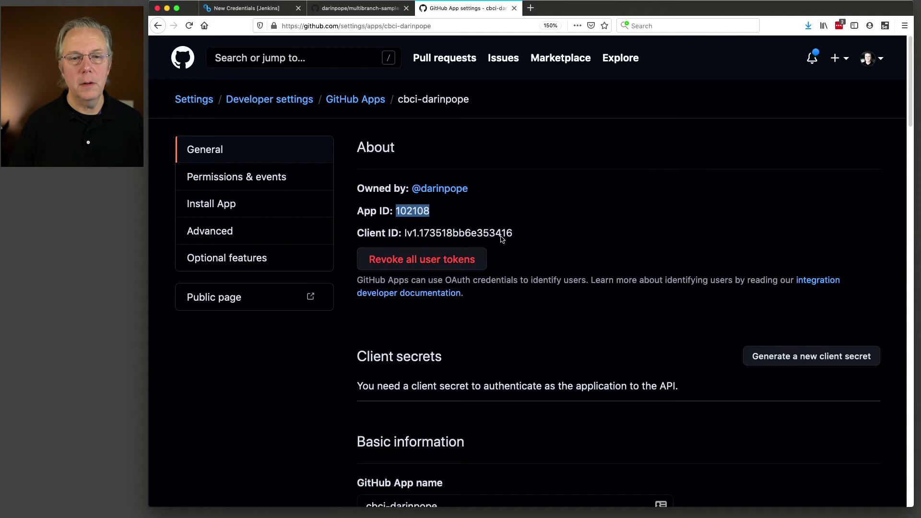
pyautogui.doubleClick(417, 211)
pyautogui.press('super+c')
pyautogui.click(240, 8)
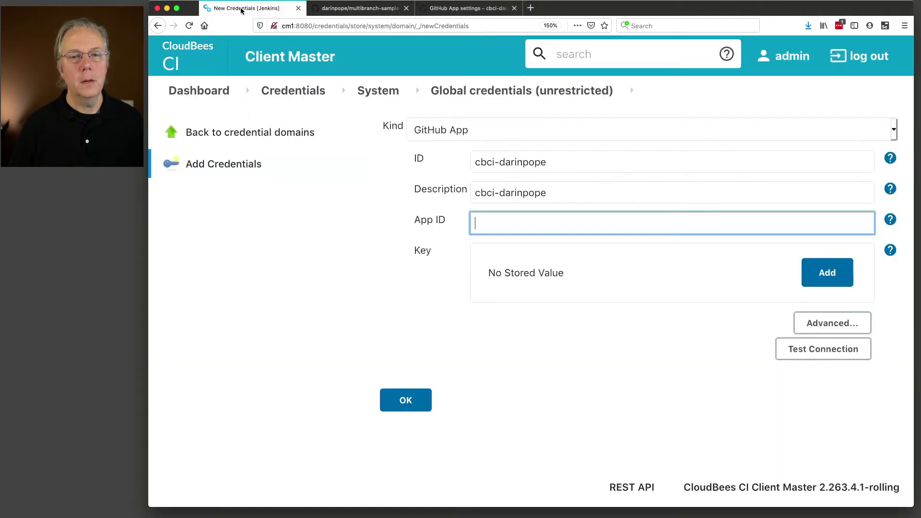
pyautogui.press('super+v')
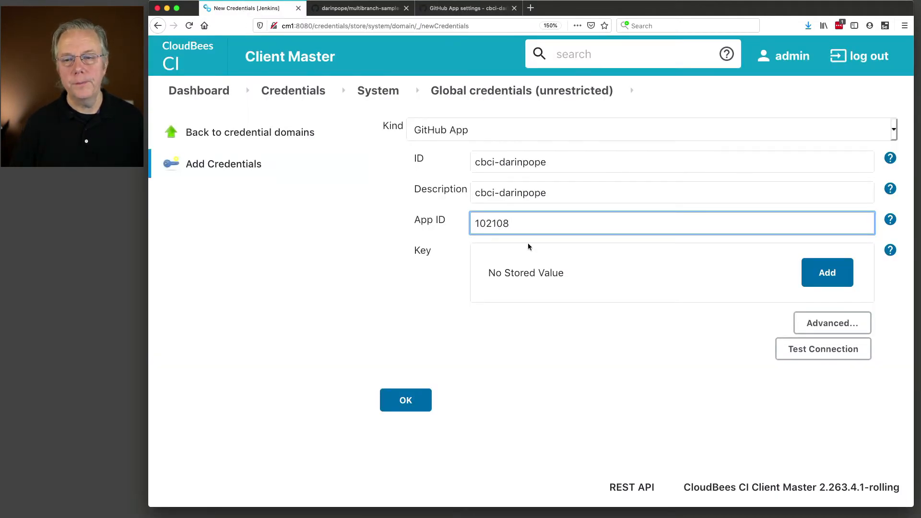
# Step: Add a new secret to the credential's Key field and paste the converted private key into it
pyautogui.click(823, 280)
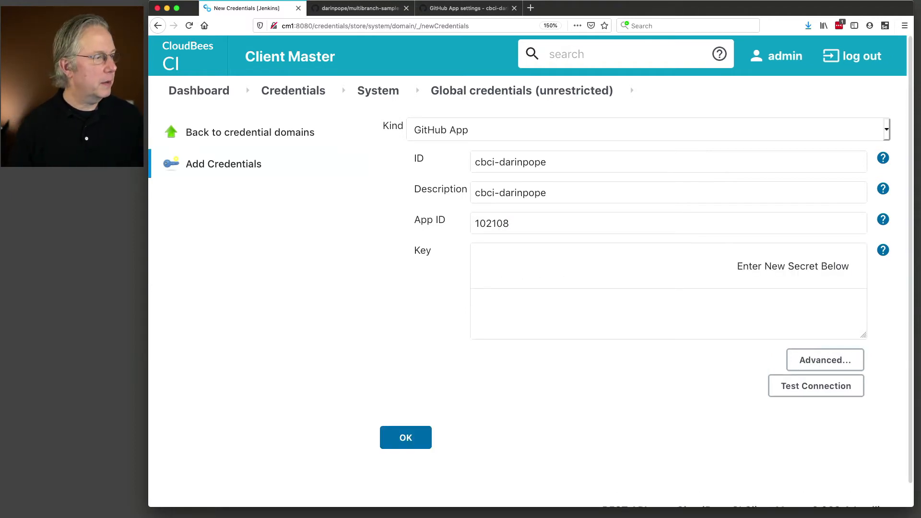
pyautogui.press('super+Tab')
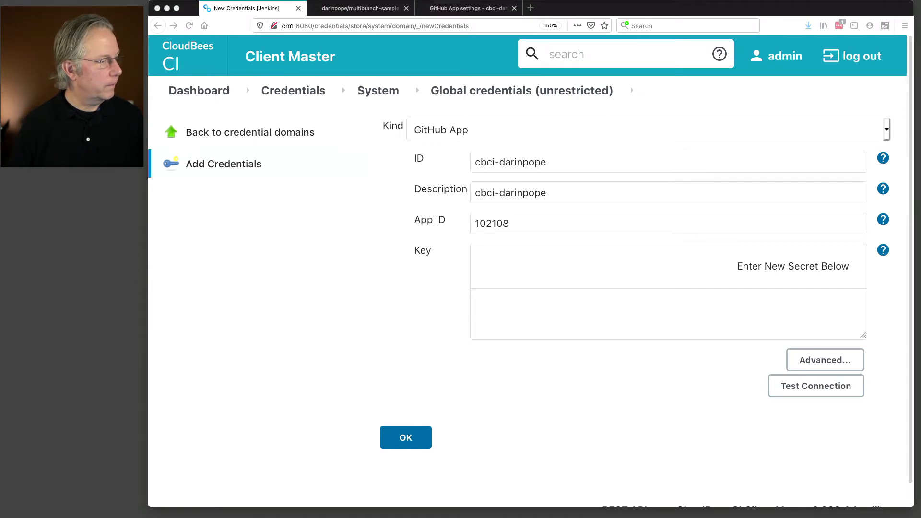
pyautogui.click(523, 298)
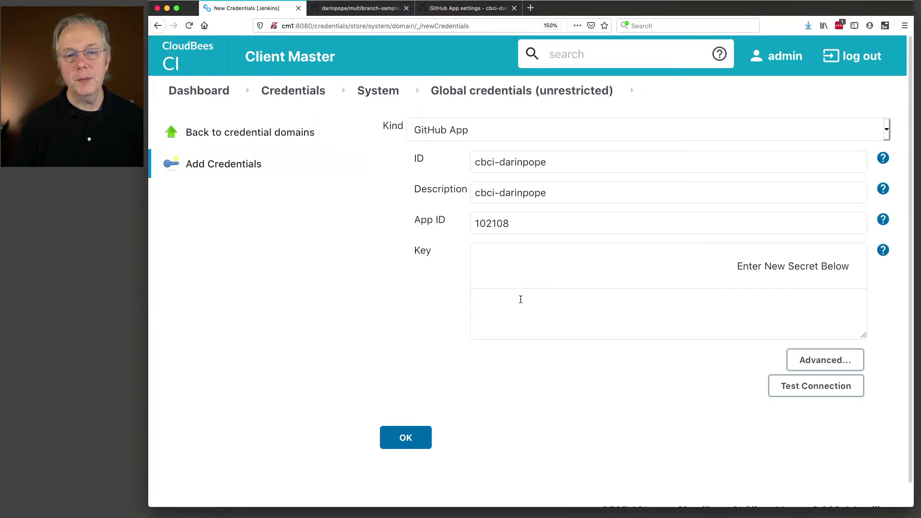
pyautogui.click(522, 298)
pyautogui.press('super+v')
pyautogui.press('Tab')
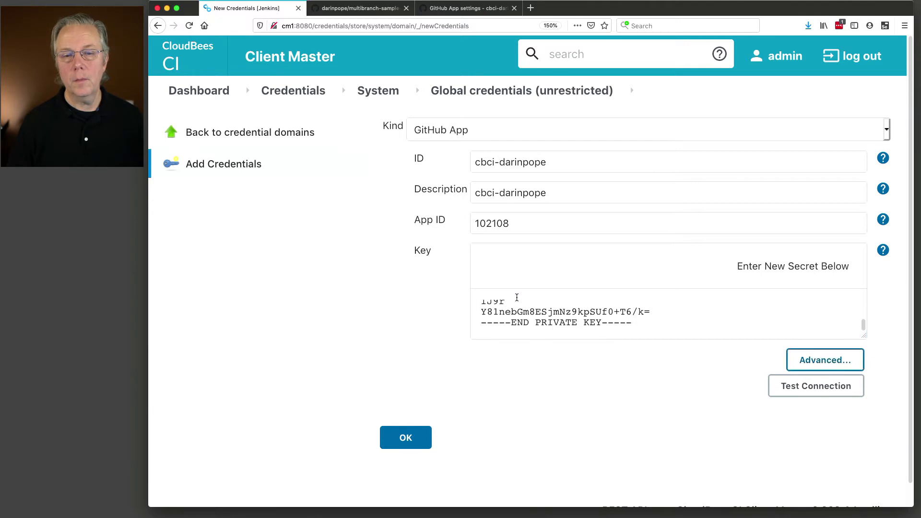
pyautogui.click(669, 404)
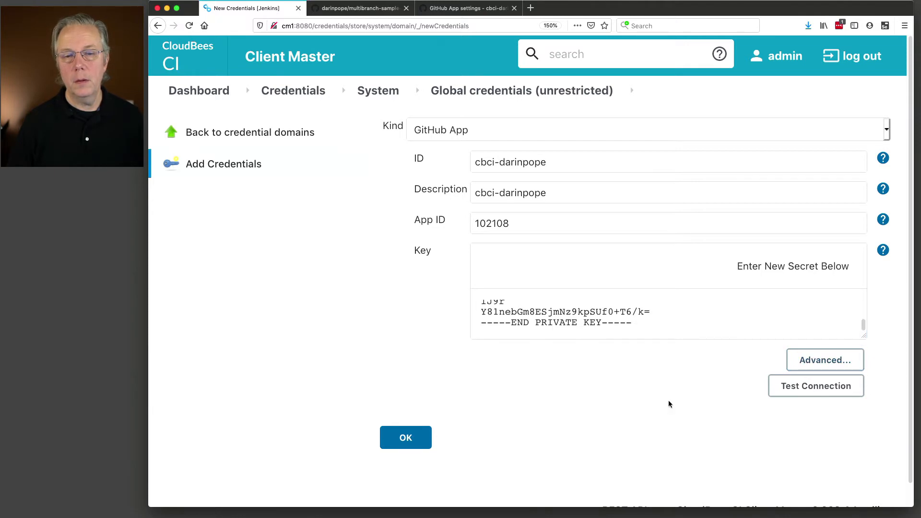
# Step: Test the GitHub App credential's connection and save the credential
pyautogui.click(819, 391)
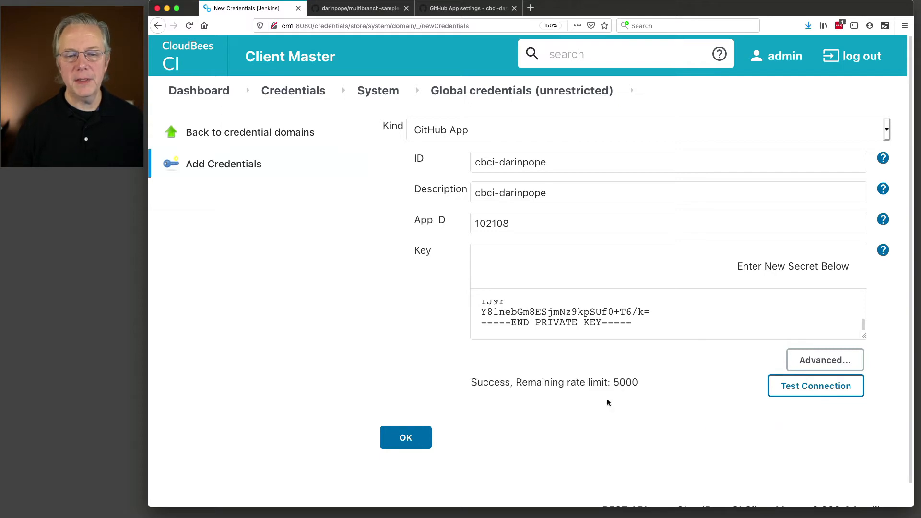
pyautogui.moveTo(527, 382); pyautogui.dragTo(642, 384)
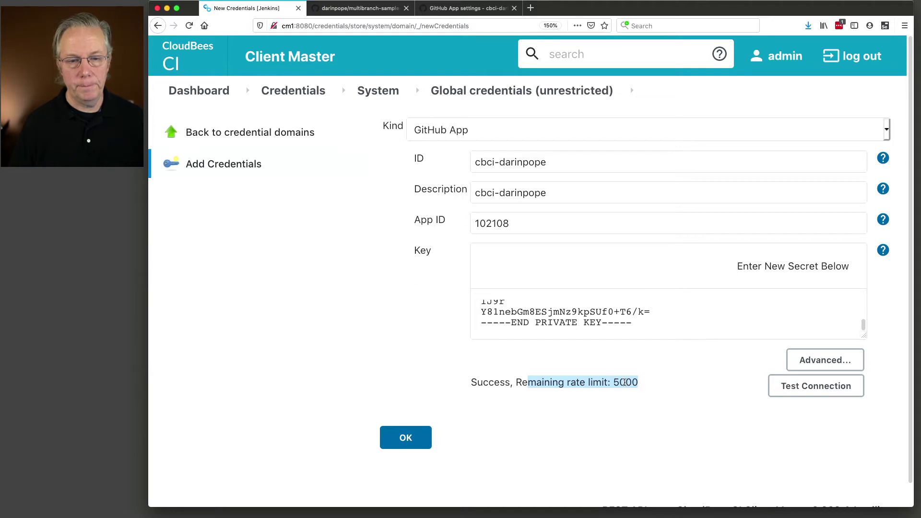
pyautogui.click(423, 440)
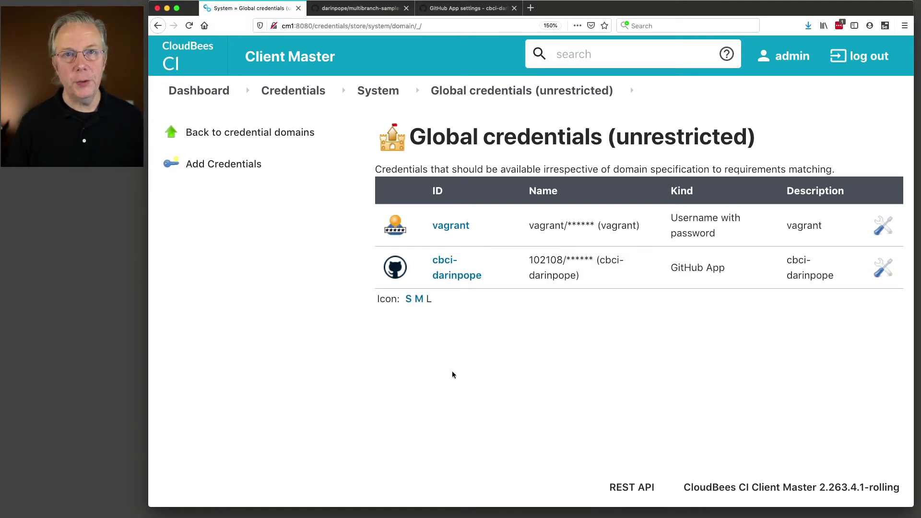
# Step: Create a new Multibranch Pipeline item named multibranch-sample-app from the Jenkins dashboard
pyautogui.click(196, 92)
pyautogui.click(209, 136)
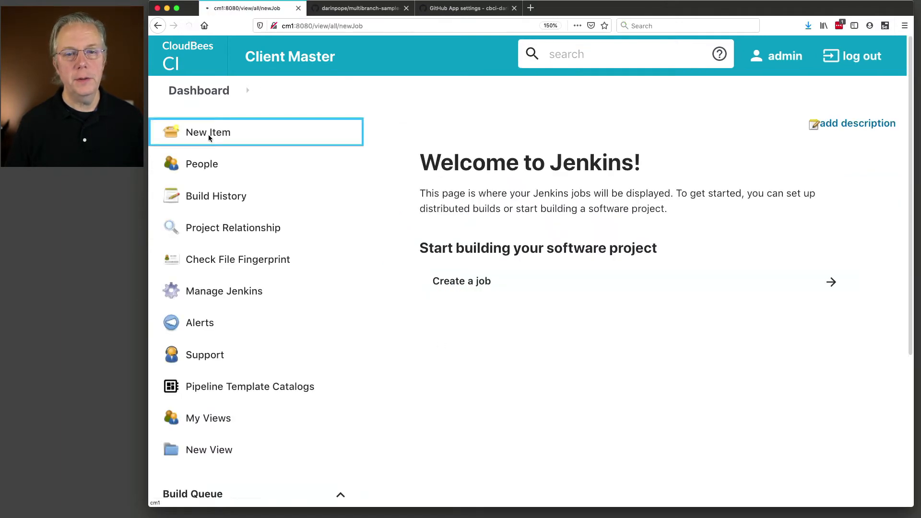
pyautogui.write('multibranch-sample-app')
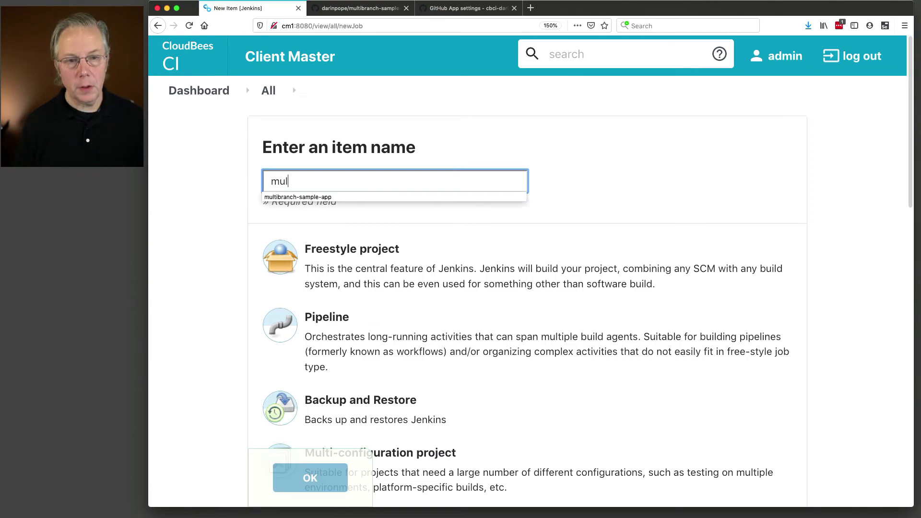
pyautogui.press('Tab')
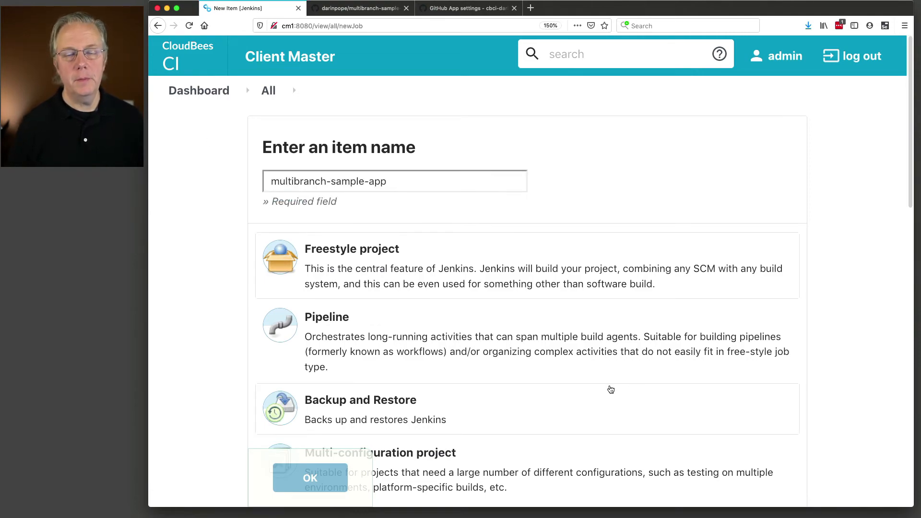
pyautogui.scroll(-2, 584, 384)
pyautogui.scroll(-10, 583, 384)
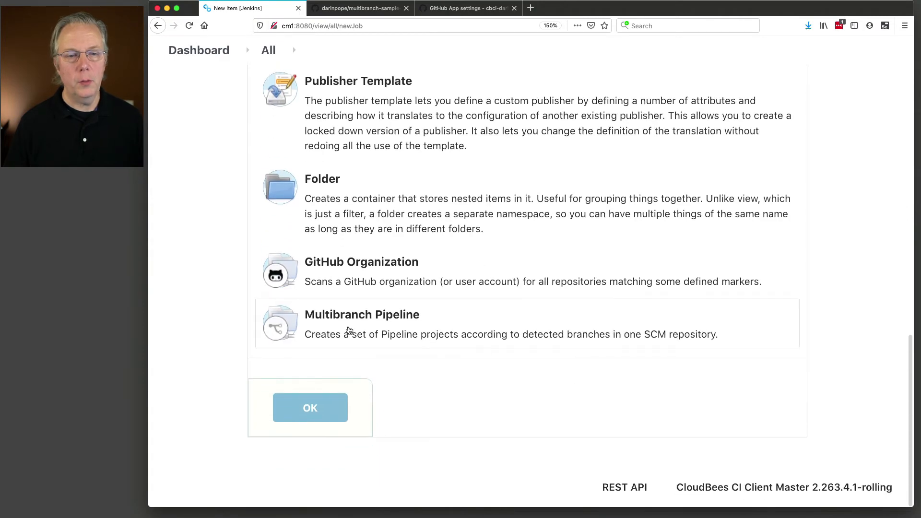
pyautogui.click(297, 332)
pyautogui.click(331, 408)
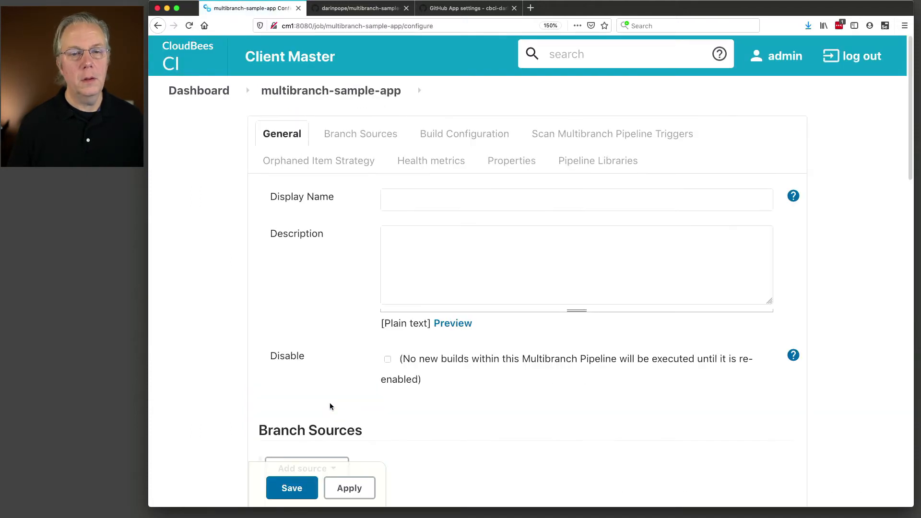
# Step: Add a GitHub branch source to the multibranch pipeline and select the GitHub App credential for it
pyautogui.scroll(-5, 344, 368)
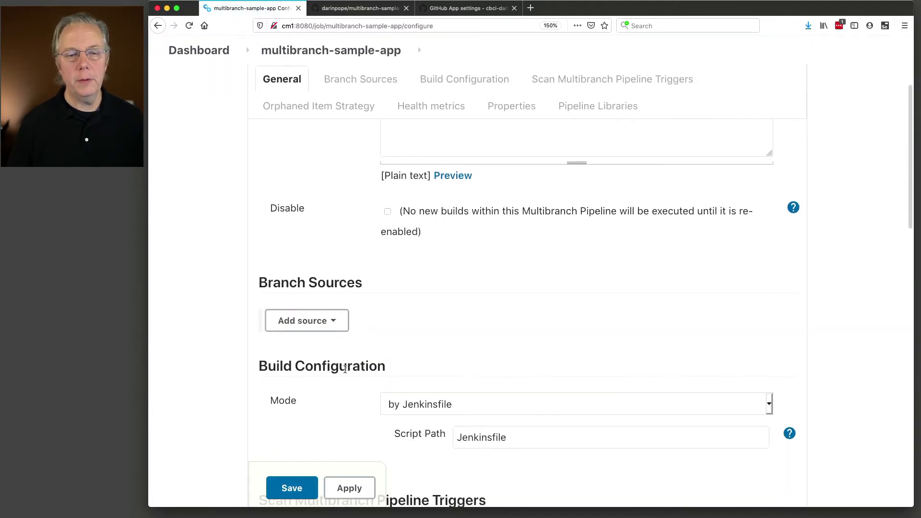
pyautogui.scroll(-2, 344, 373)
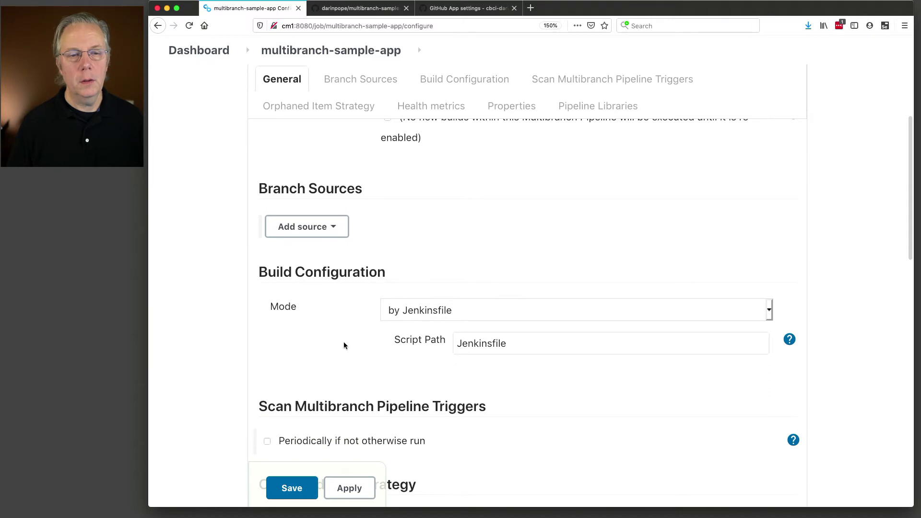
pyautogui.click(329, 228)
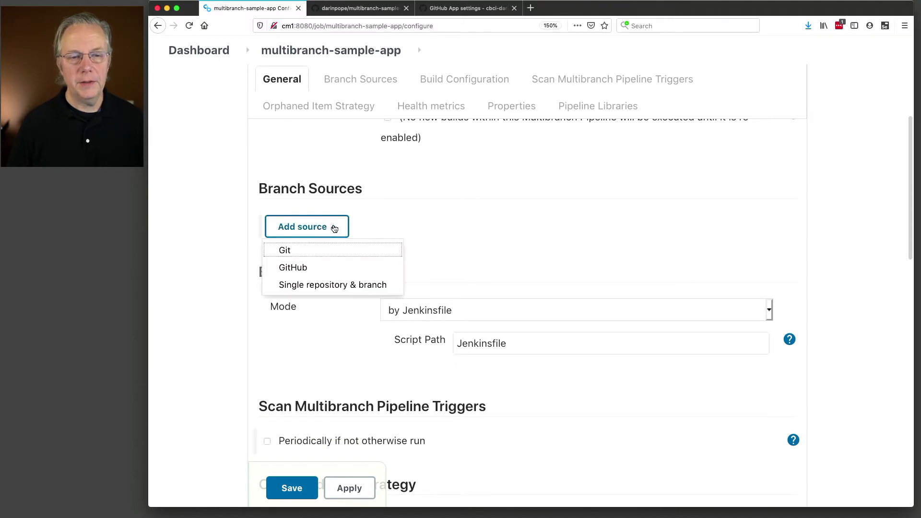
pyautogui.click(302, 271)
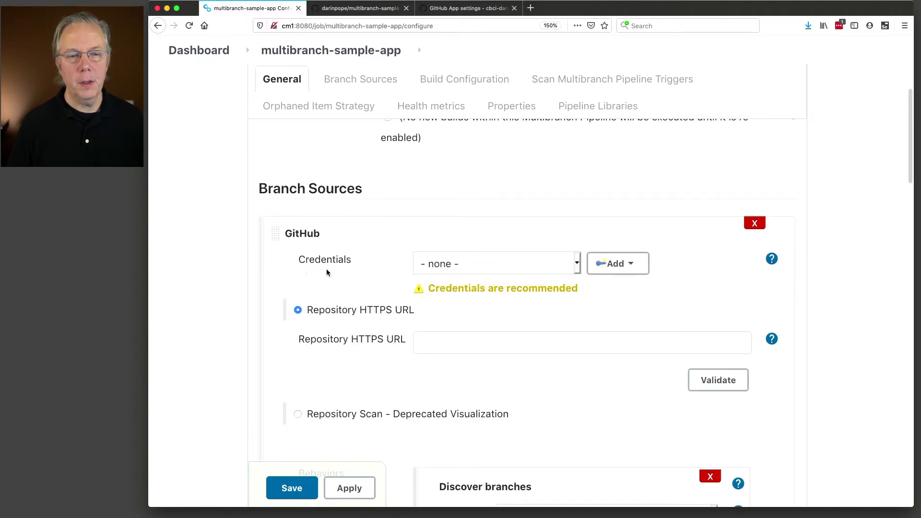
pyautogui.click(456, 266)
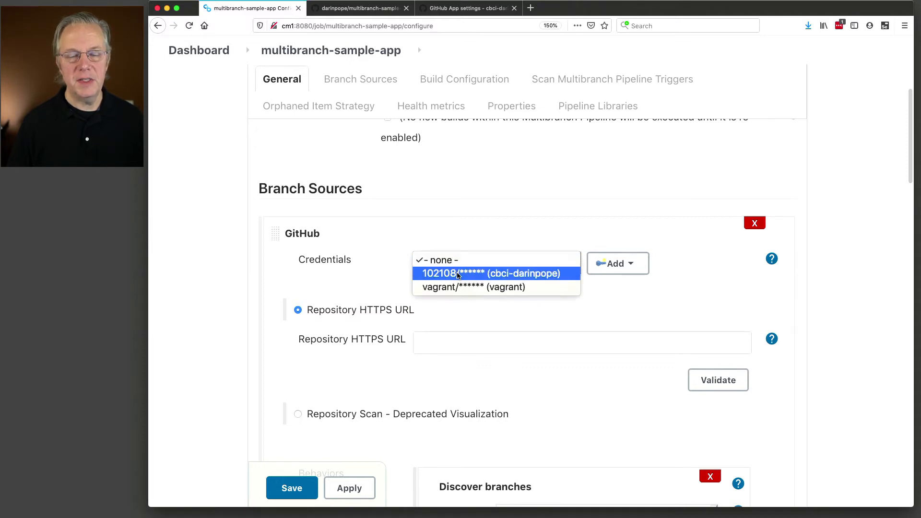
pyautogui.click(457, 274)
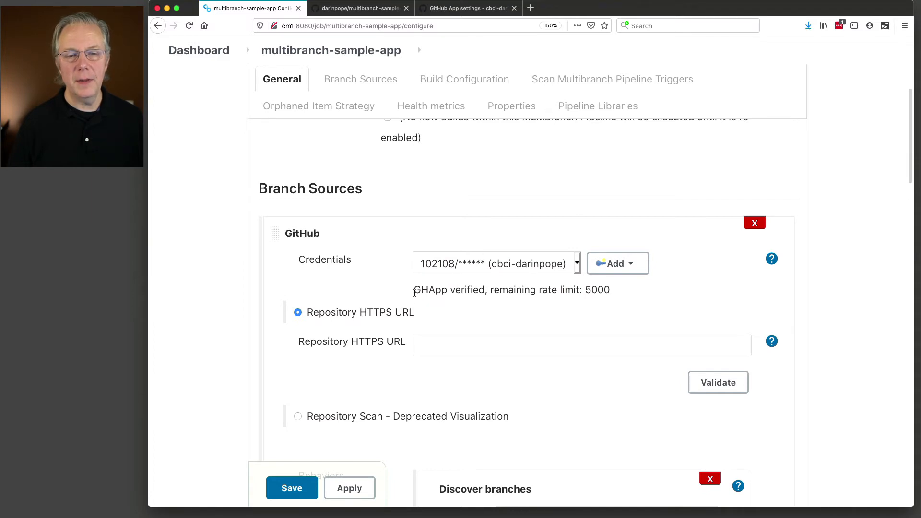
pyautogui.moveTo(414, 290); pyautogui.dragTo(484, 294)
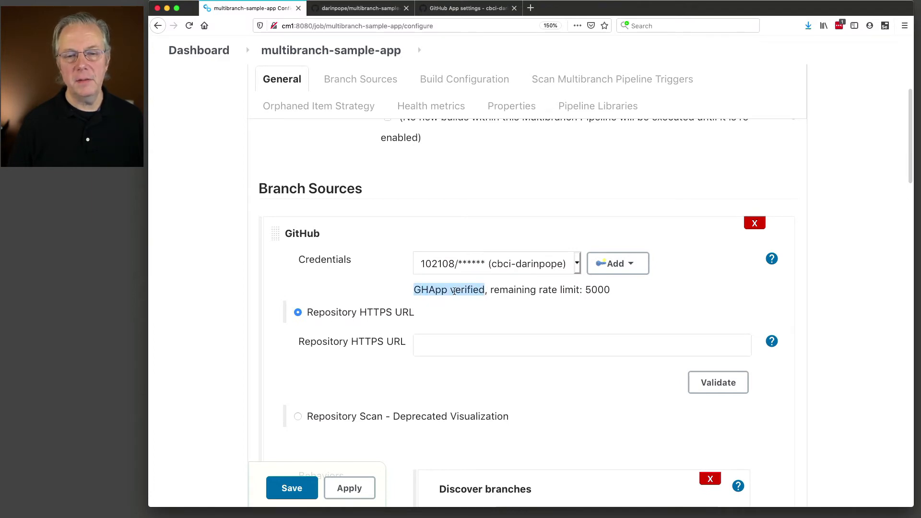
pyautogui.moveTo(610, 292); pyautogui.dragTo(576, 291)
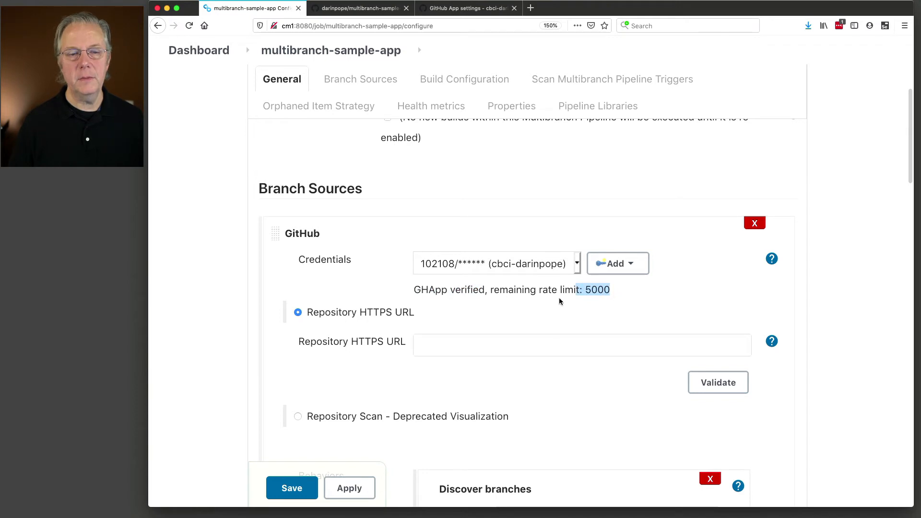
# Step: Enter the multibranch-sample-app repository's GitHub HTTPS URL in the branch source and validate the connection
pyautogui.click(534, 343)
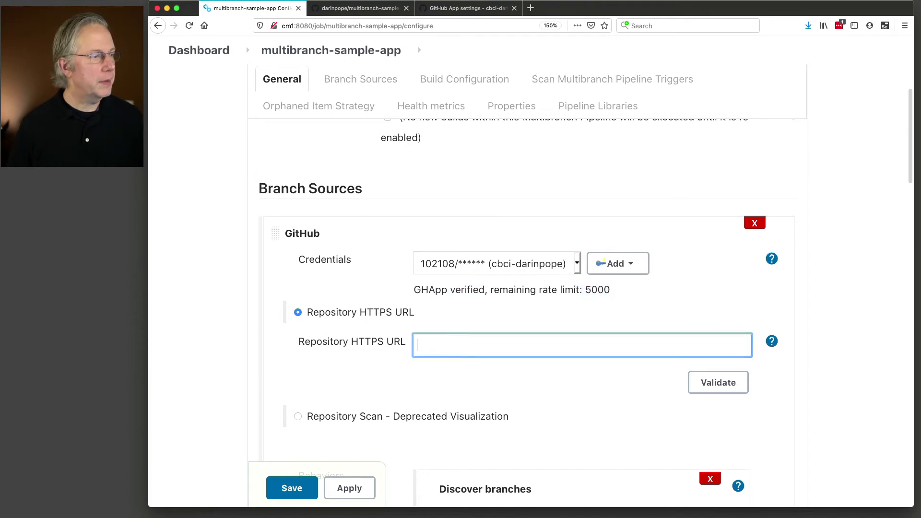
pyautogui.press('super+Tab')
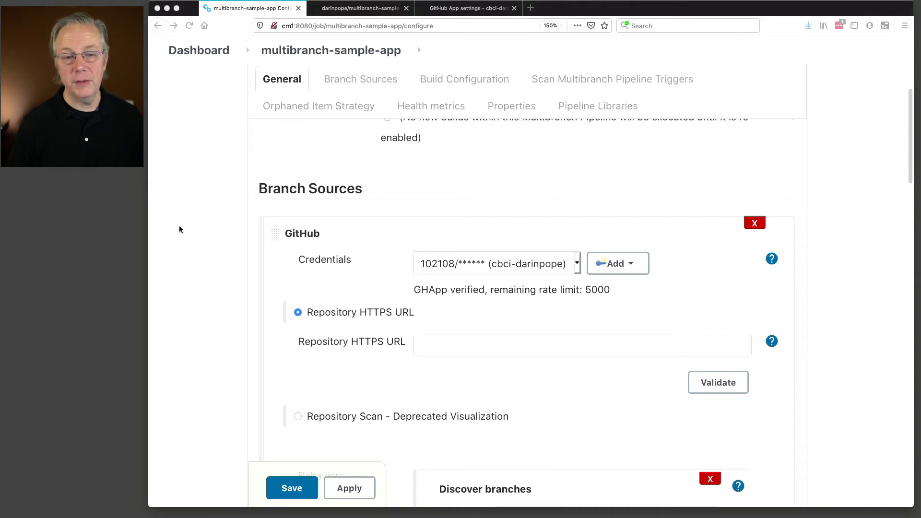
pyautogui.press('super+Tab')
pyautogui.write('https://github.com/darinpope/multibranch-sample-app.git')
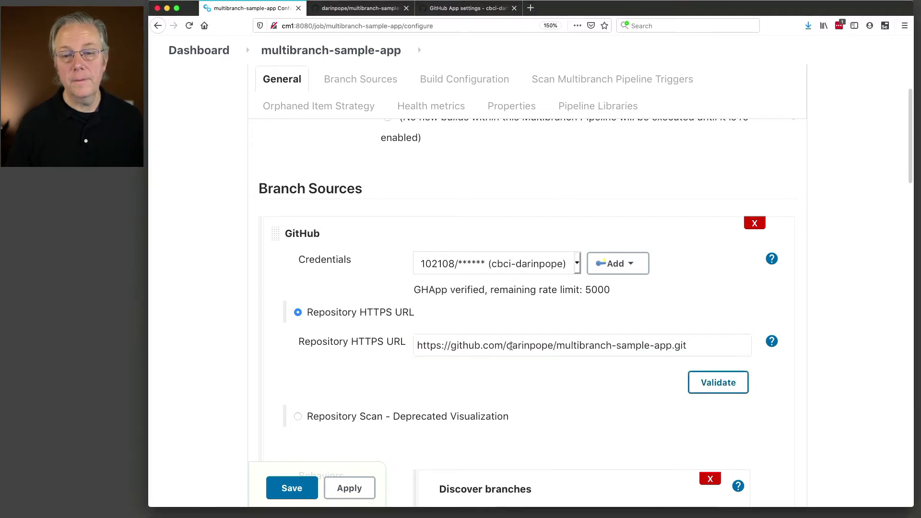
pyautogui.click(711, 392)
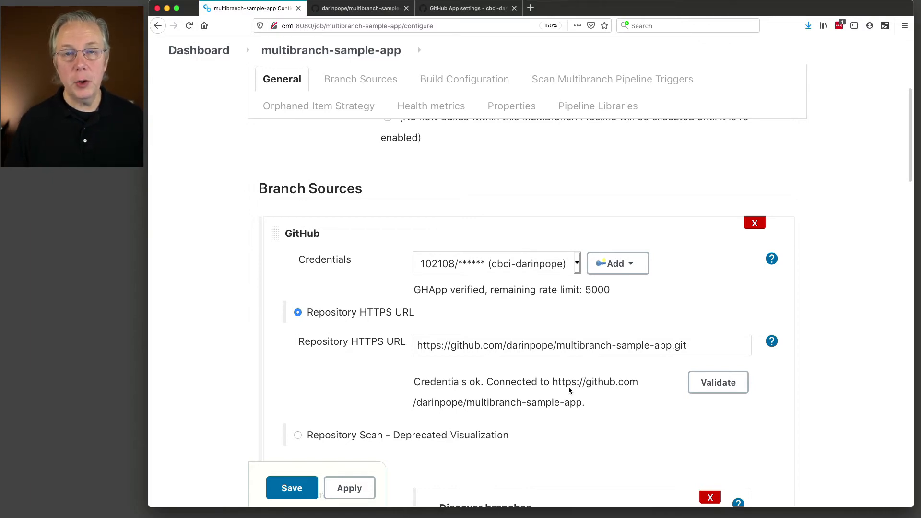
# Step: Save the multibranch pipeline configuration, check the Jenkinsfile result in the scan log, and return to the multibranch-sample-app overview
pyautogui.scroll(-4, 530, 386)
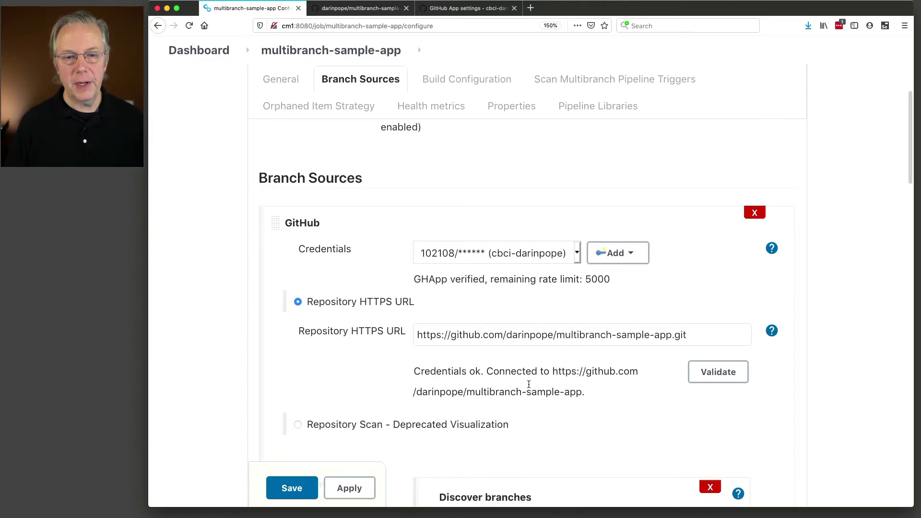
pyautogui.scroll(-15, 529, 387)
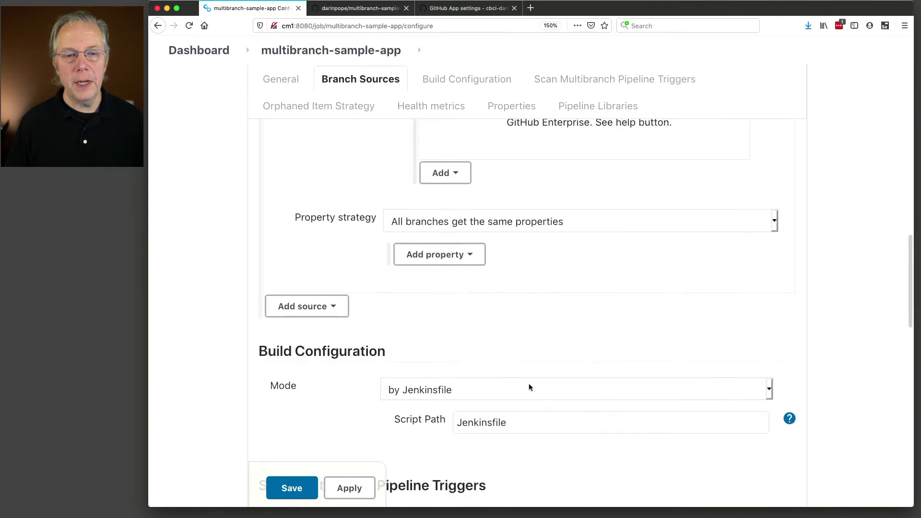
pyautogui.scroll(-4, 546, 386)
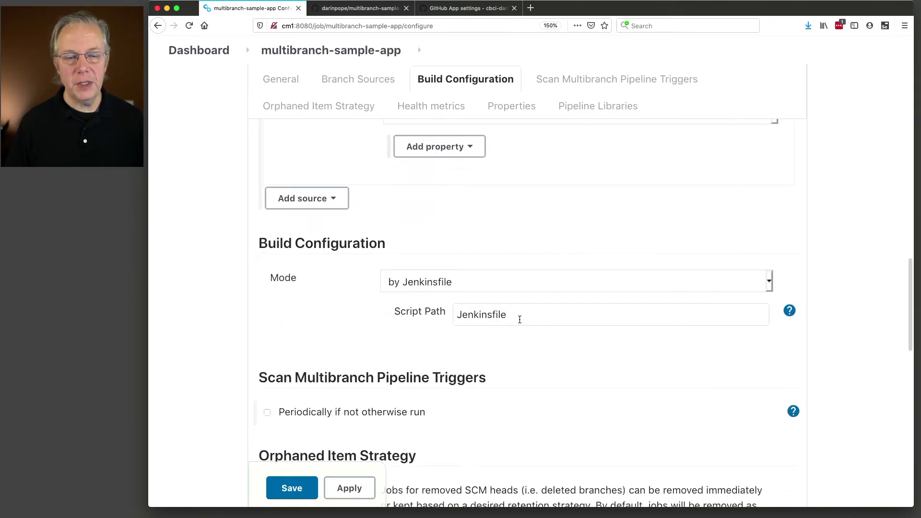
pyautogui.click(305, 492)
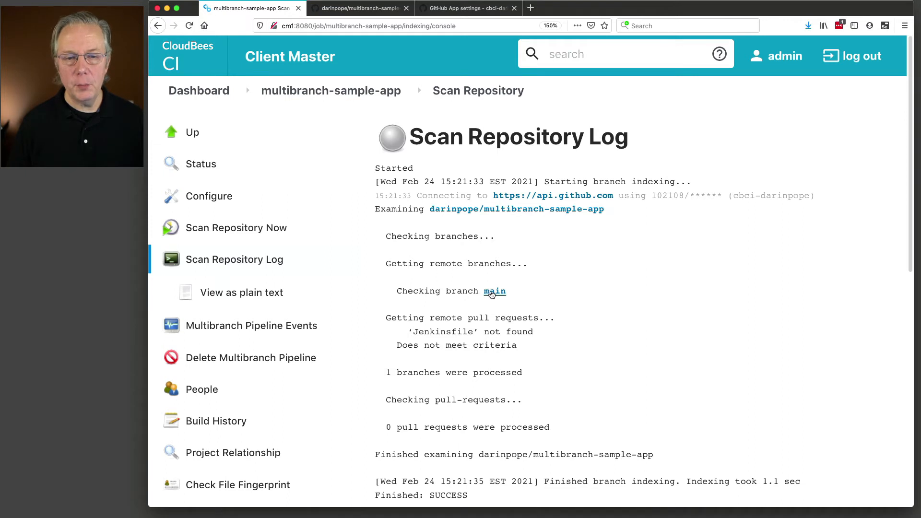
pyautogui.moveTo(414, 331); pyautogui.dragTo(543, 332)
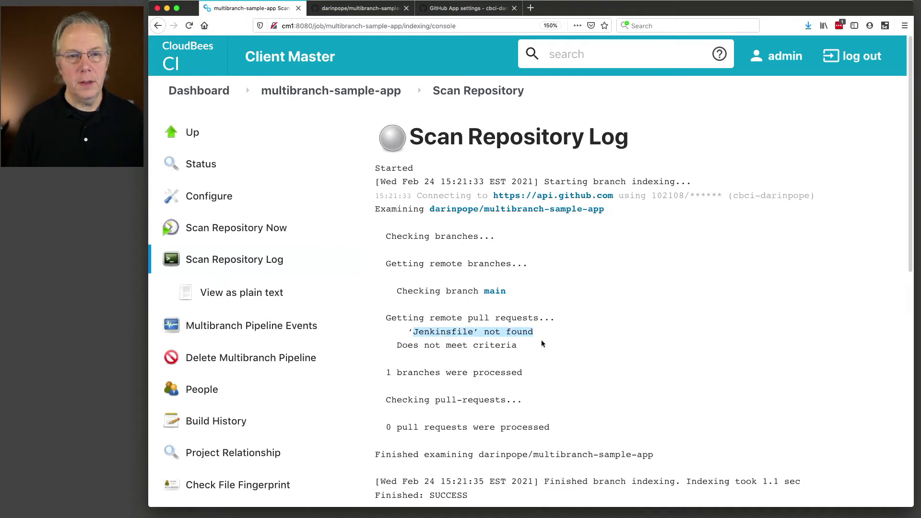
pyautogui.click(355, 95)
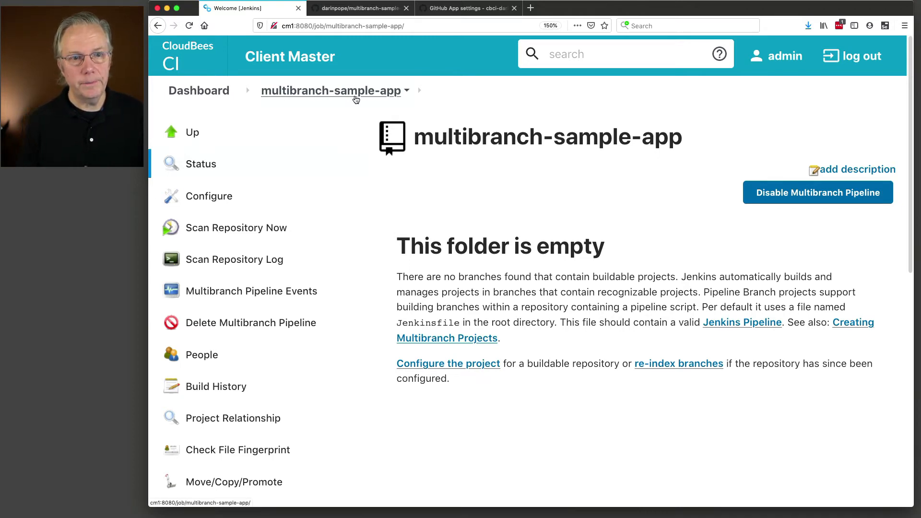
# Step: Start a new file named Jenkinsfile on the main branch of the multibranch-sample-app repository in GitHub
pyautogui.click(351, 10)
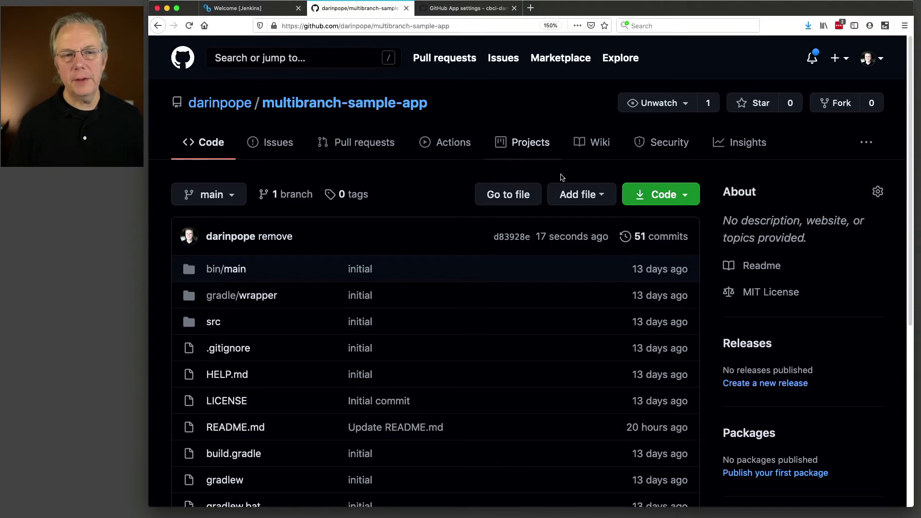
pyautogui.click(585, 196)
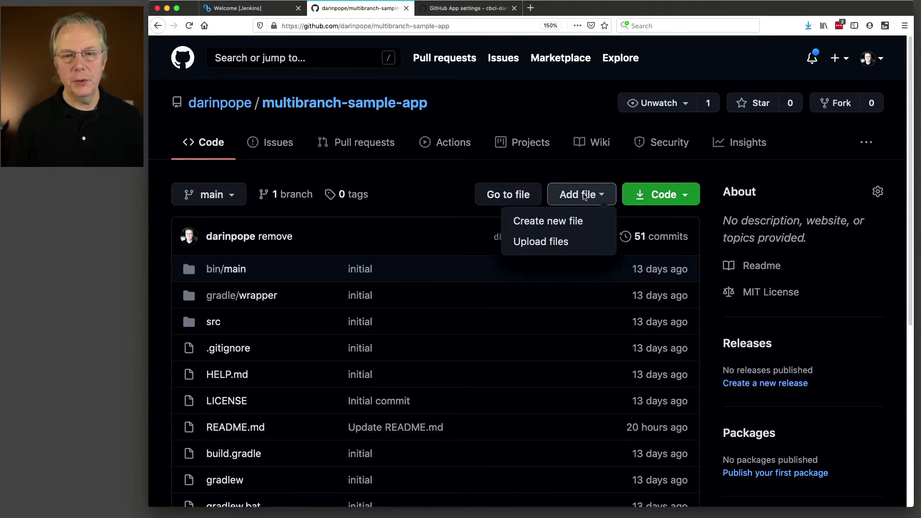
pyautogui.click(569, 222)
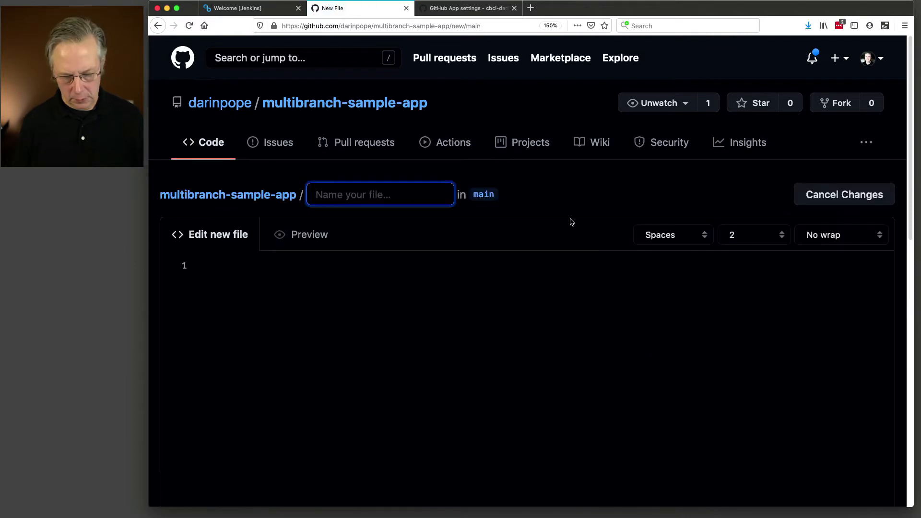
pyautogui.write('Jenkinsfile')
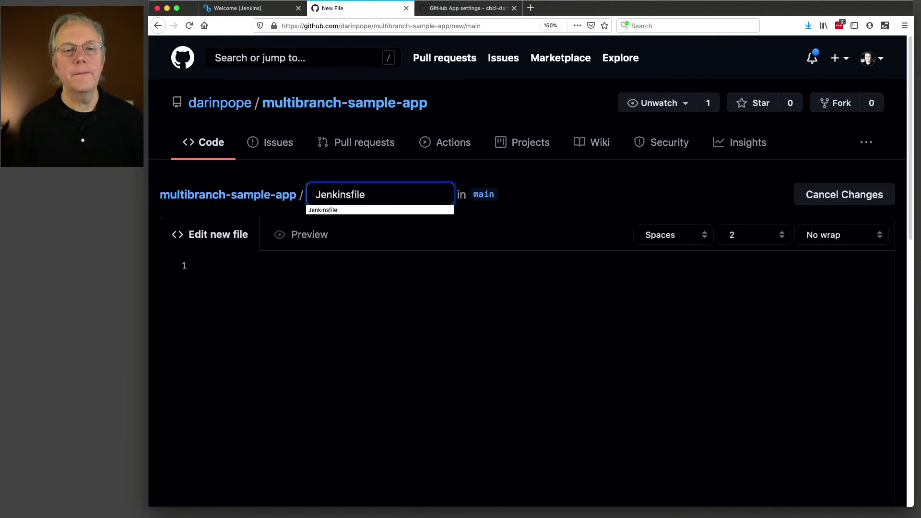
pyautogui.press('Tab')
# Step: Fill the Jenkinsfile with a declarative pipeline for the linux agent whose Hello stage echoes "hello", and commit it to main
pyautogui.click(557, 326)
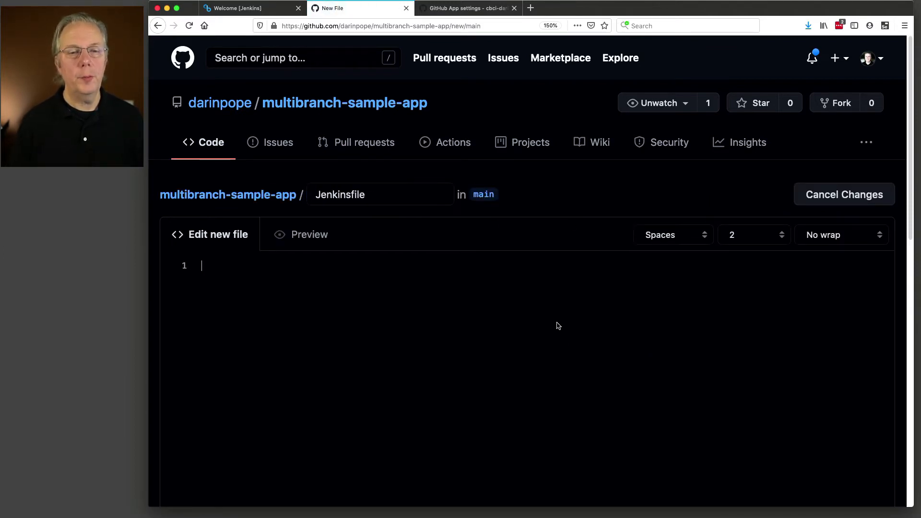
pyautogui.write('pipeline {   agent {label "linux"}   options {     buildDiscarder logRotator(artifactDaysToKeepStr: \'\', artifactNumToKeepStr: \'5\', daysToKeepStr: \'\', numToKeepStr: \'5\')     disableConcurrentBuilds()   }   stages {     stage(\'Hello\') {       steps {         echo "hello"       }     }   } }')
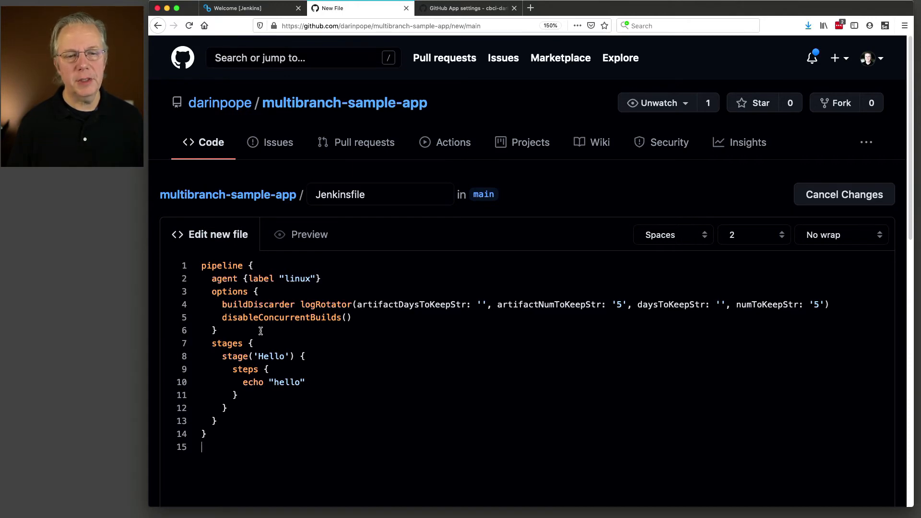
pyautogui.scroll(-10, 295, 378)
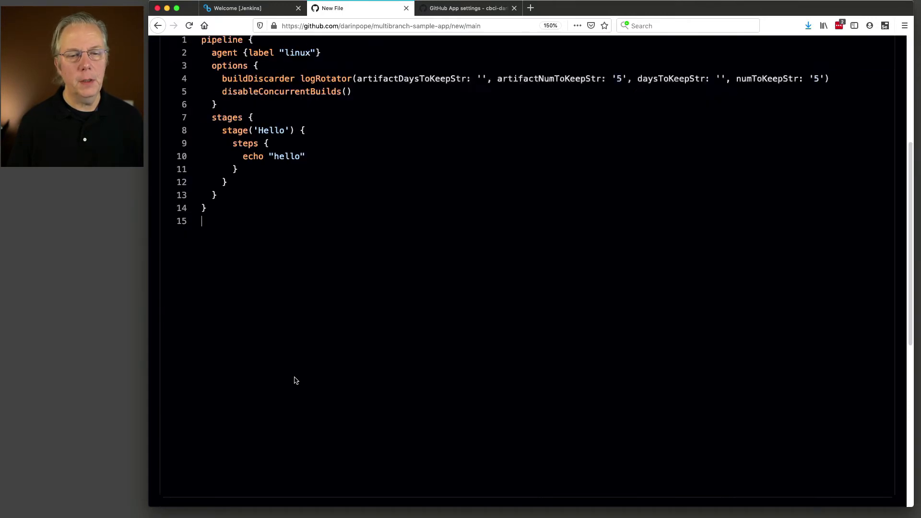
pyautogui.scroll(-5, 294, 376)
pyautogui.click(280, 390)
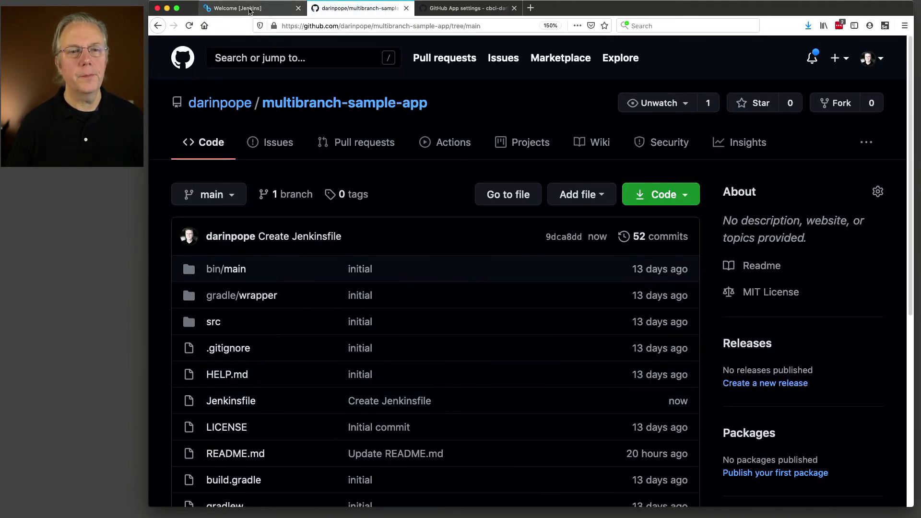
# Step: Switch back to Jenkins, refresh the multibranch-sample-app overview and open the main branch job
pyautogui.click(250, 10)
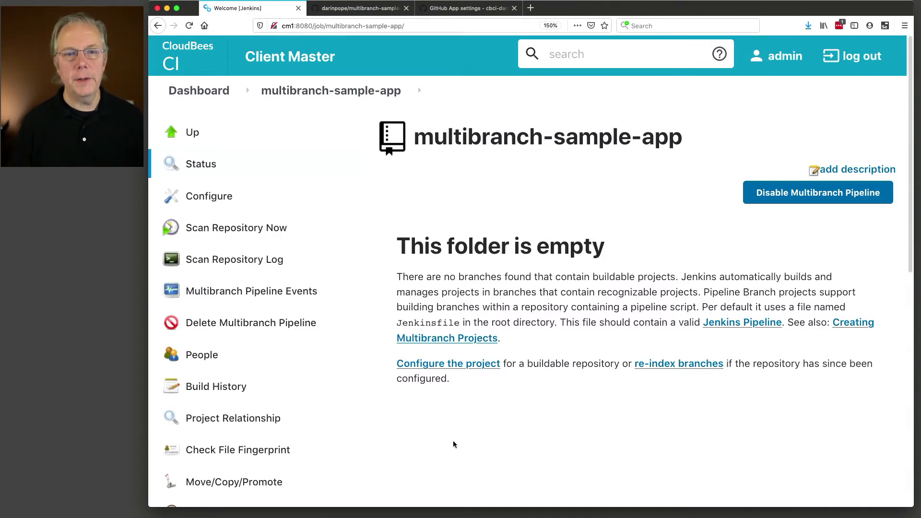
pyautogui.press('super+r')
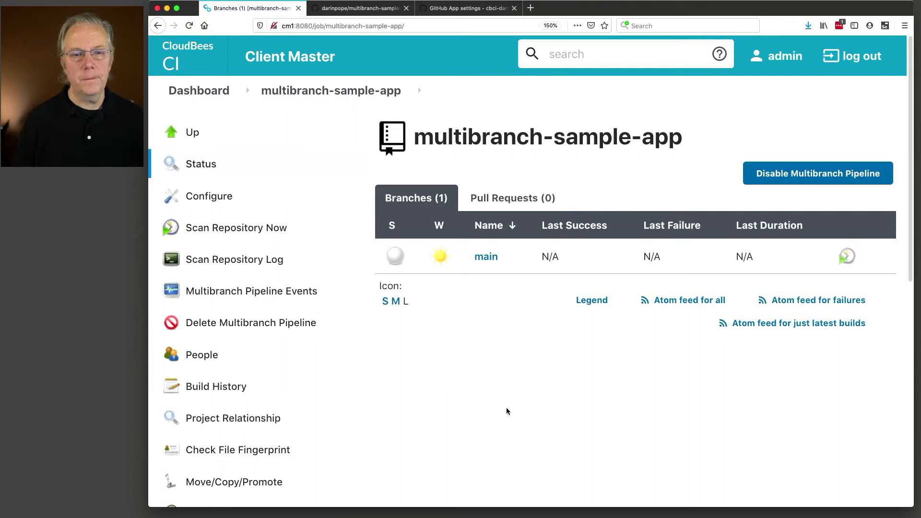
pyautogui.click(487, 259)
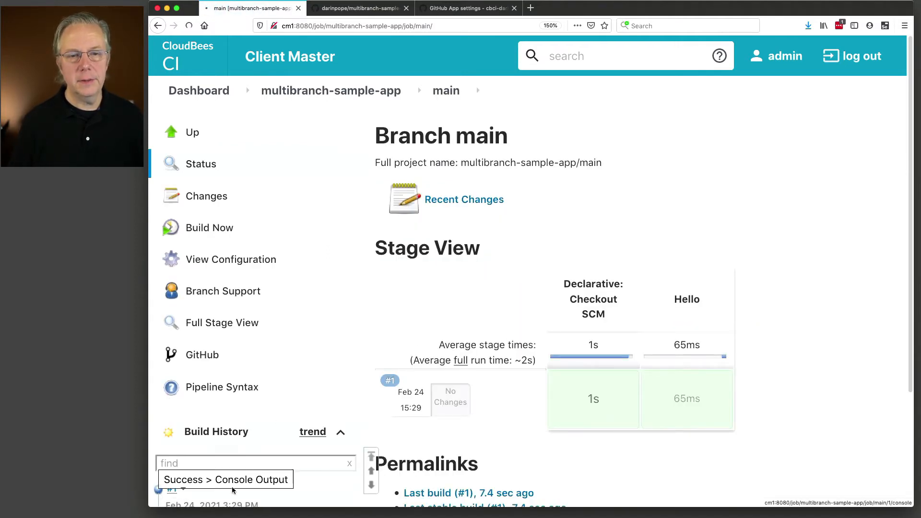
# Step: Review the console output of the main branch's build #1, including its echo output, and return to the multibranch-sample-app overview
pyautogui.click(158, 493)
pyautogui.moveTo(519, 169); pyautogui.dragTo(374, 168)
pyautogui.scroll(-3, 449, 346)
pyautogui.scroll(-7, 450, 346)
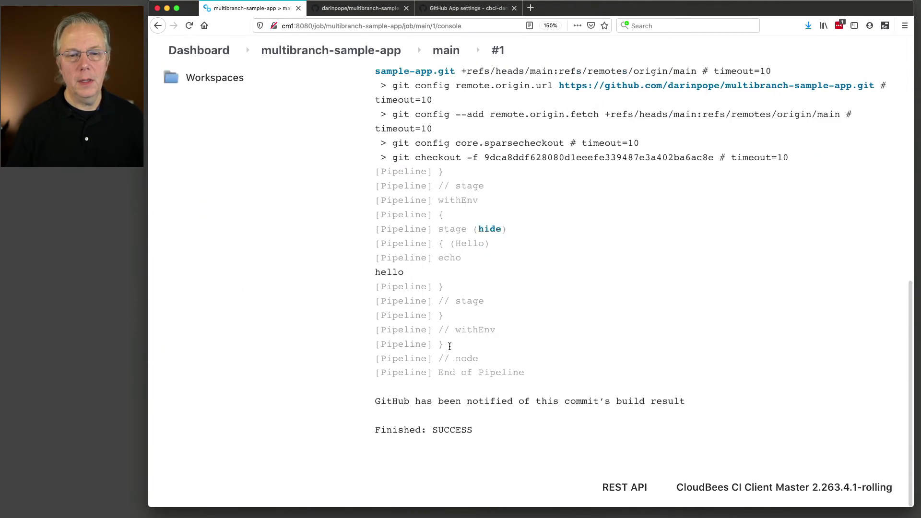
pyautogui.moveTo(407, 272); pyautogui.dragTo(365, 266)
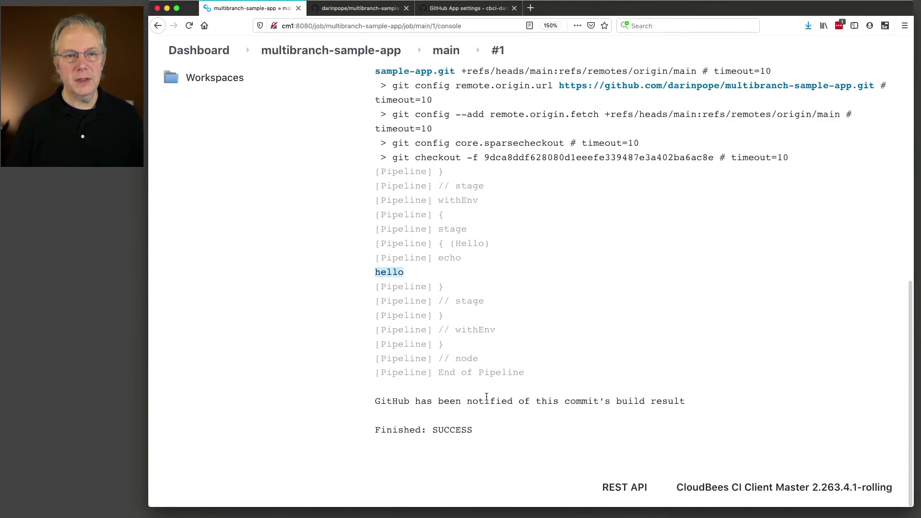
pyautogui.click(331, 50)
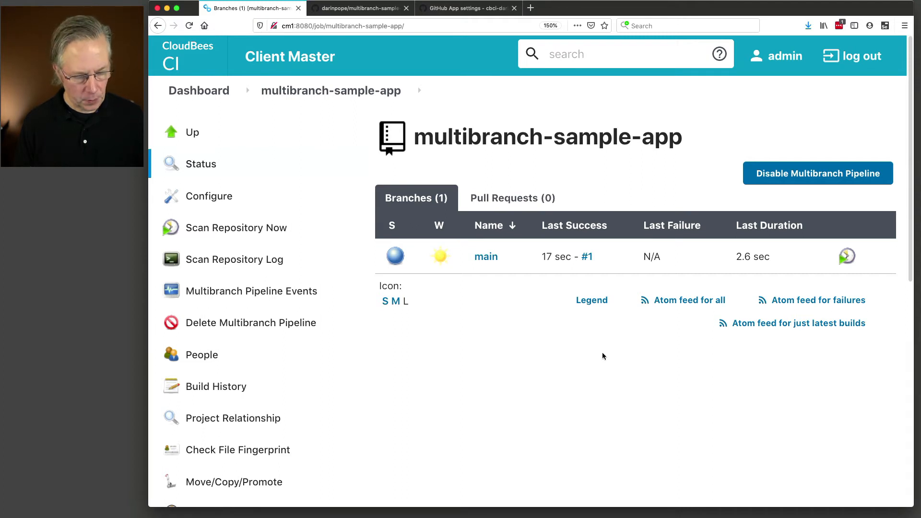
# Step: Switch to the terminal and run git pull in the local multibranch-sample-app repository
pyautogui.press('super+Tab')
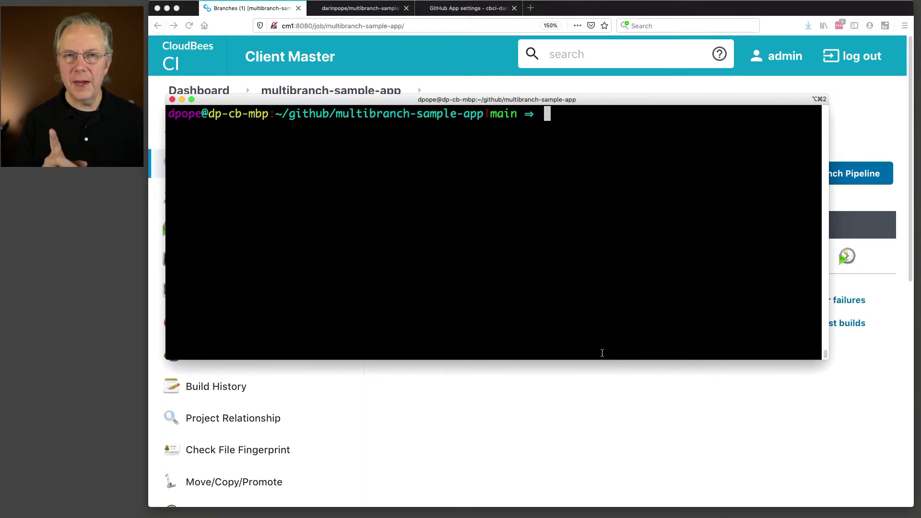
pyautogui.write('git pull')
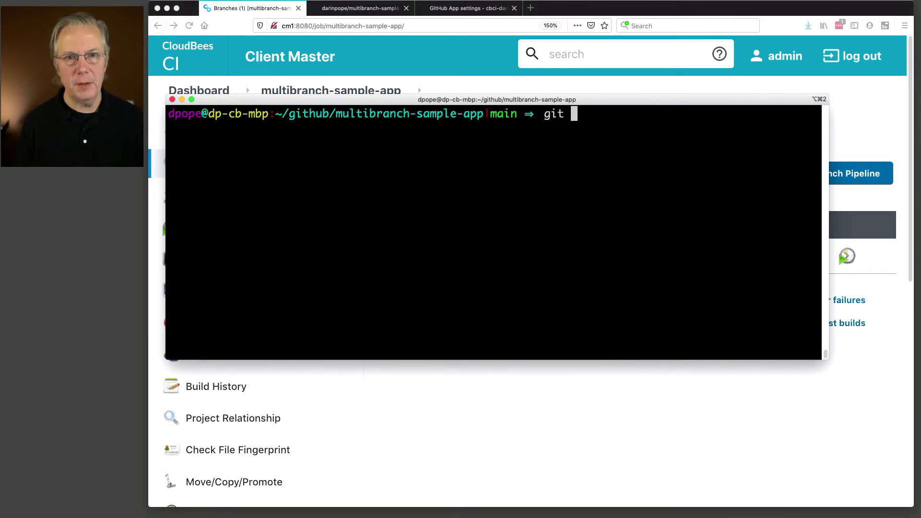
pyautogui.press('Return')
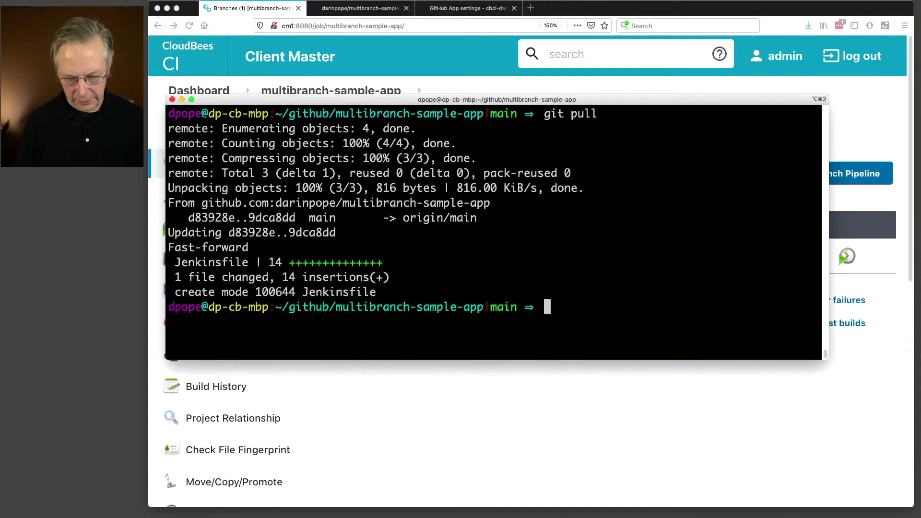
# Step: Clear the terminal, and create and check out a new branch fix-123 with git checkout -b
pyautogui.write('clear')
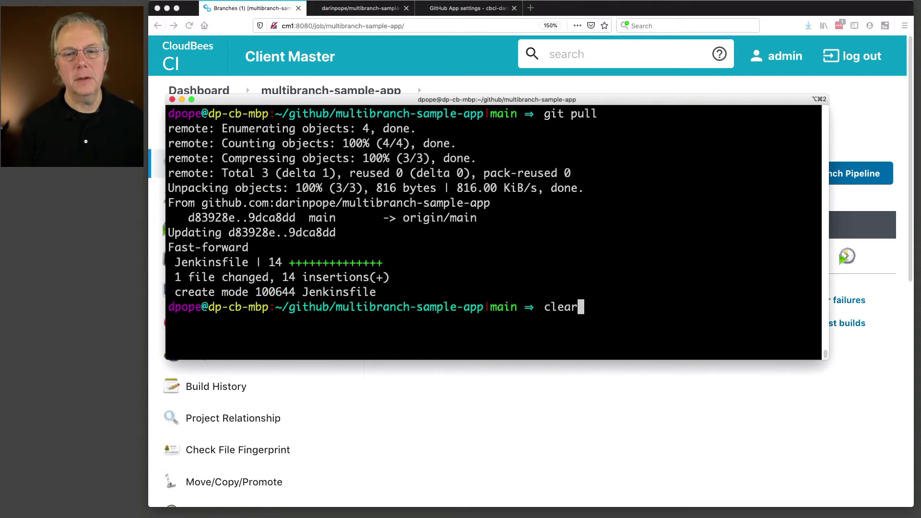
pyautogui.press('Return')
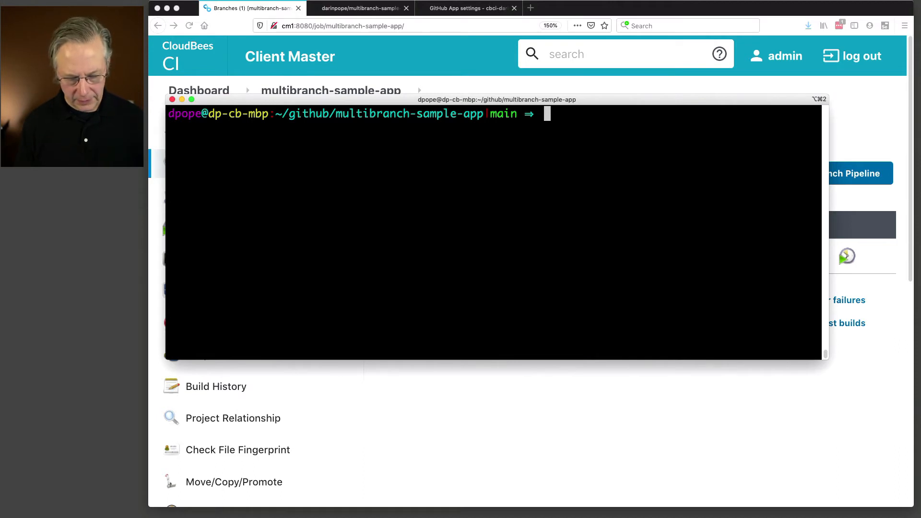
pyautogui.write('git checkout -')
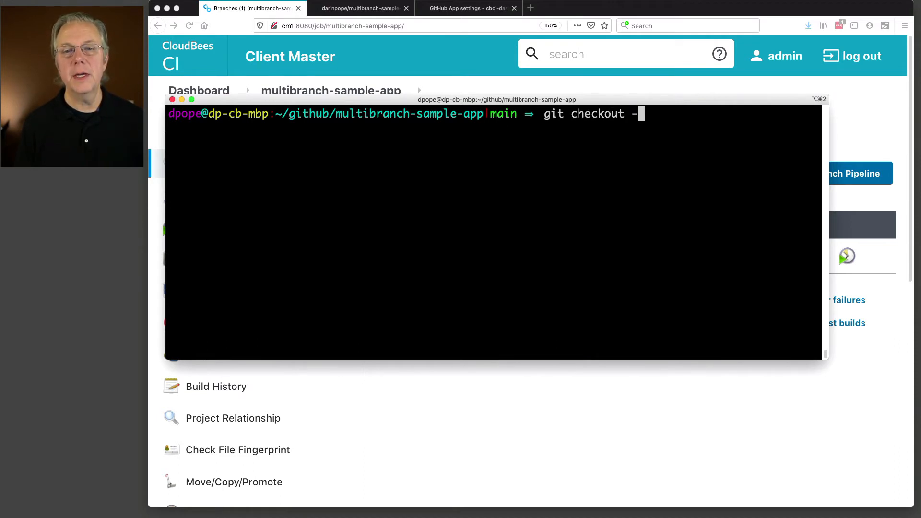
pyautogui.write('b fix-123')
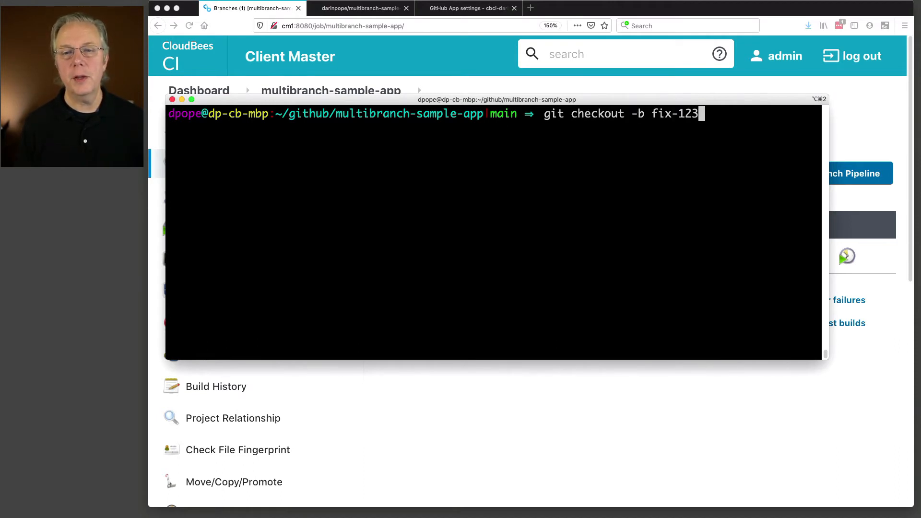
pyautogui.press('Return')
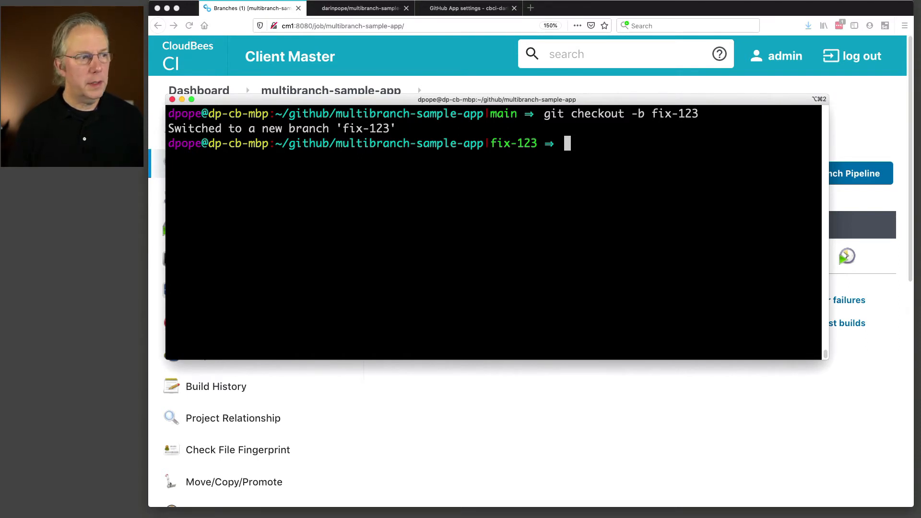
# Step: Push the fix-123 branch to origin and set it as the upstream
pyautogui.press('super+Tab')
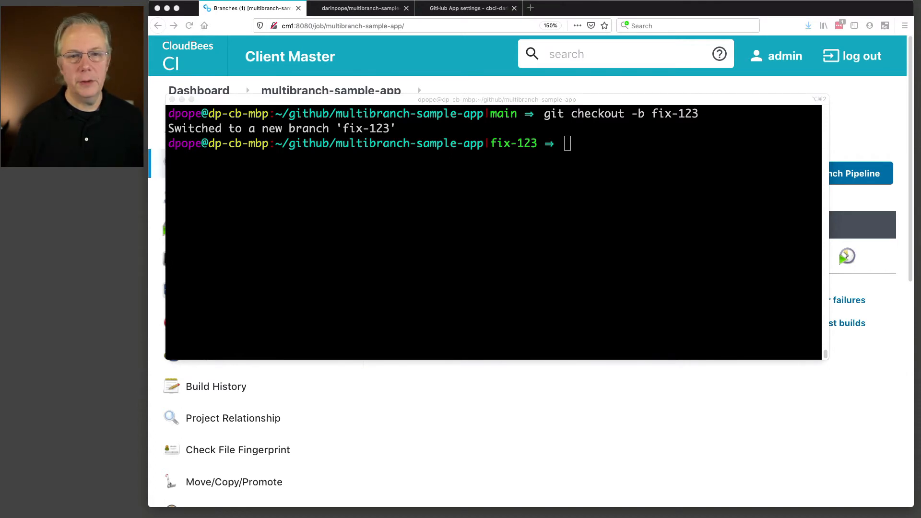
pyautogui.press('super+Tab')
pyautogui.write('git push --set-upstream origin fix-123')
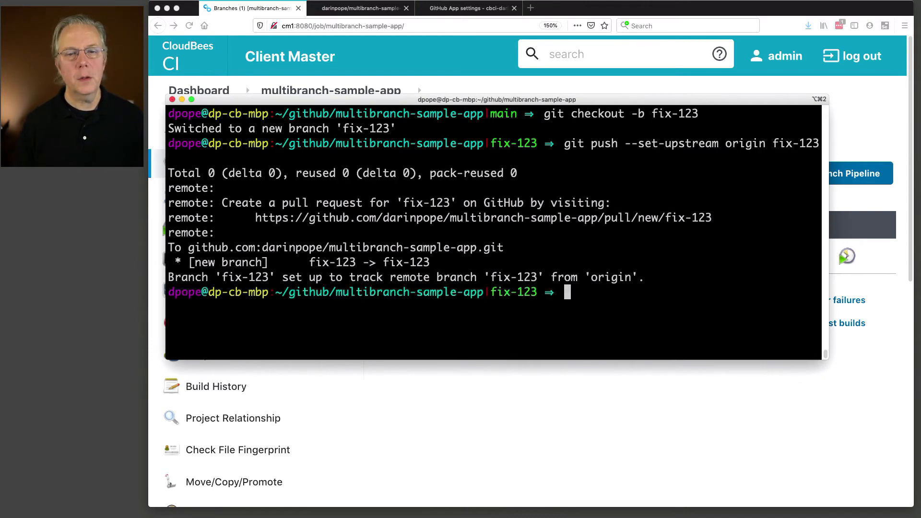
# Step: Switch to GitHub, reload the multibranch-sample-app repository page and open its list of branches
pyautogui.click(365, 13)
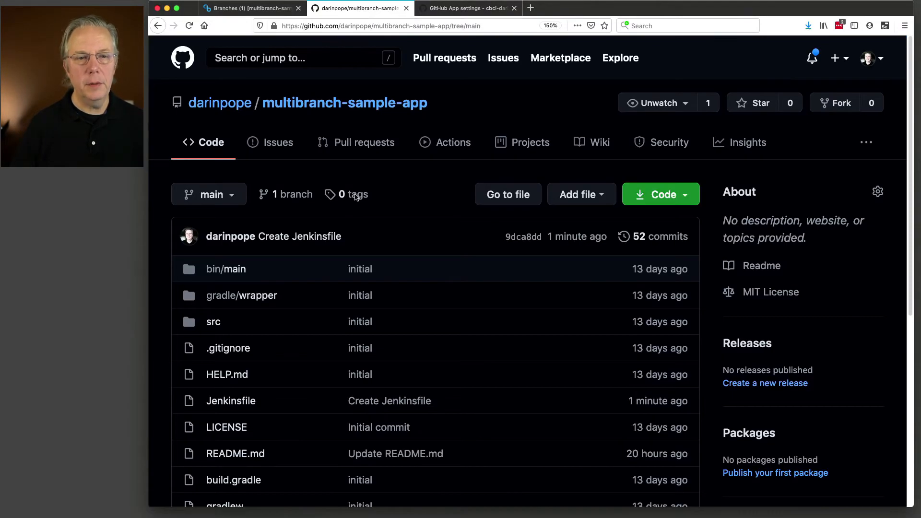
pyautogui.click(322, 103)
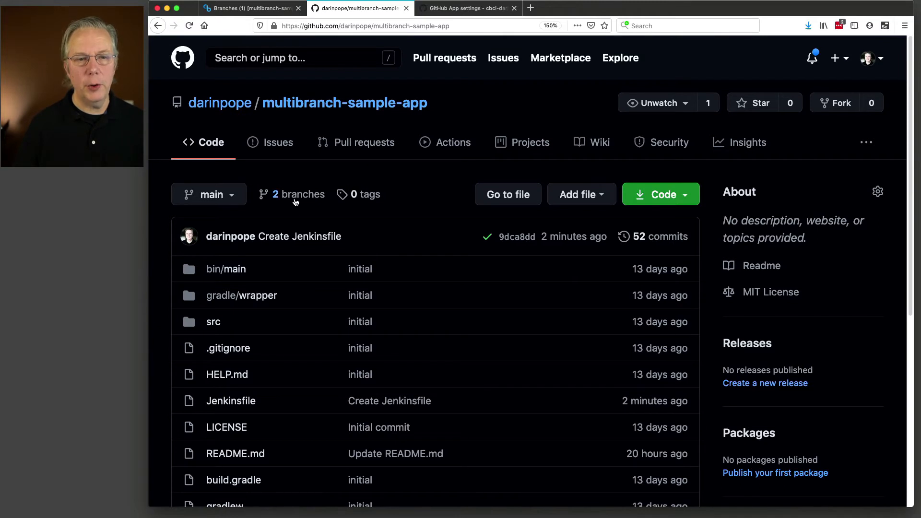
pyautogui.click(295, 201)
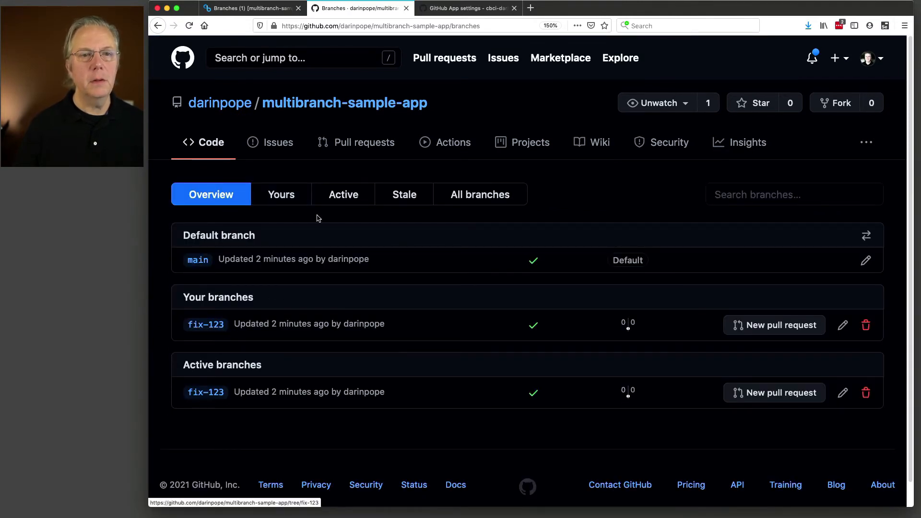
# Step: Switch back to Jenkins, refresh the multibranch-sample-app overview and open the fix-123 branch job
pyautogui.click(252, 13)
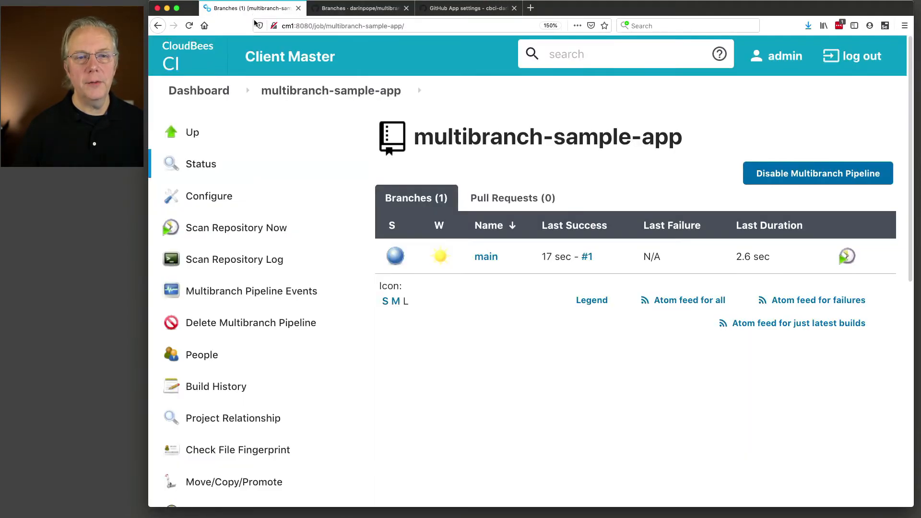
pyautogui.click(324, 94)
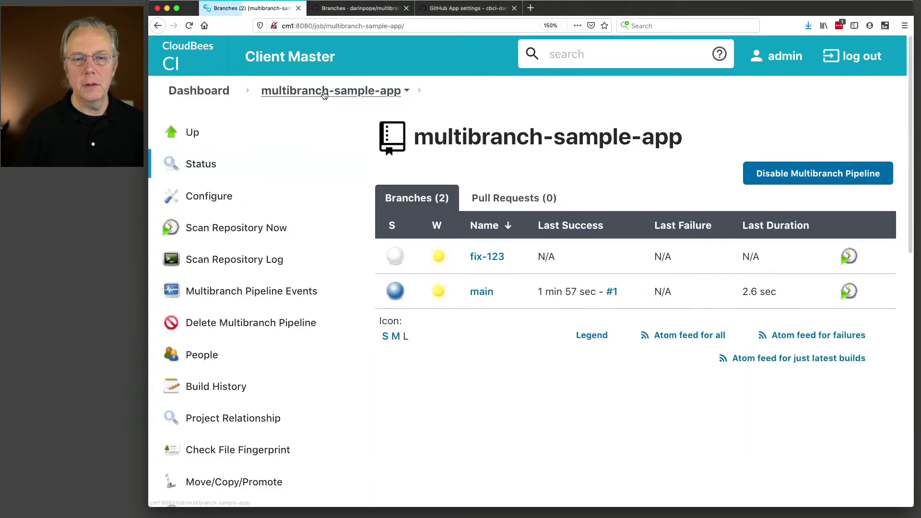
pyautogui.click(495, 261)
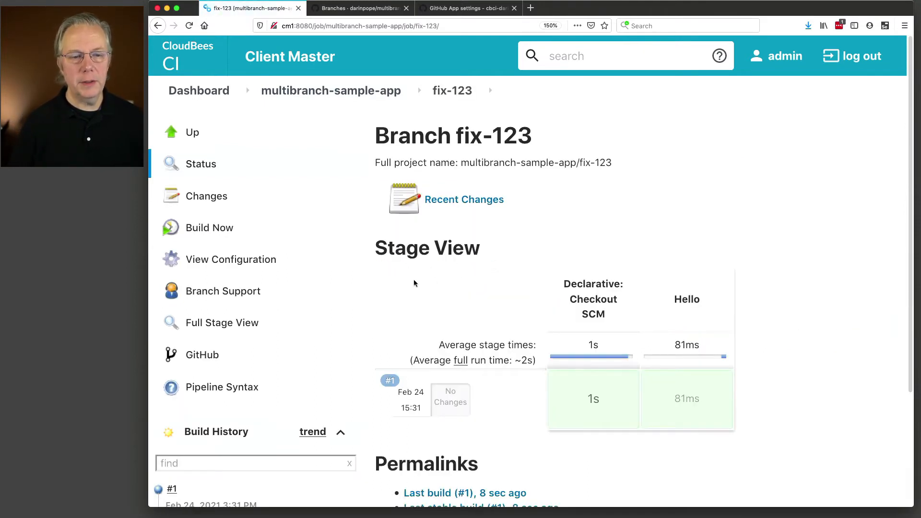
# Step: Review the console output of fix-123's build #1, including its trigger line, and return to the multibranch-sample-app overview
pyautogui.click(158, 489)
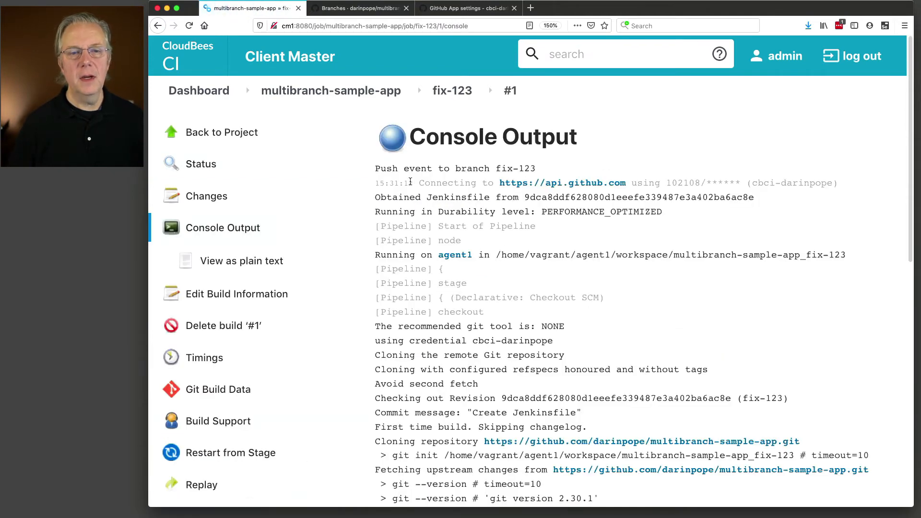
pyautogui.moveTo(377, 170); pyautogui.dragTo(541, 175)
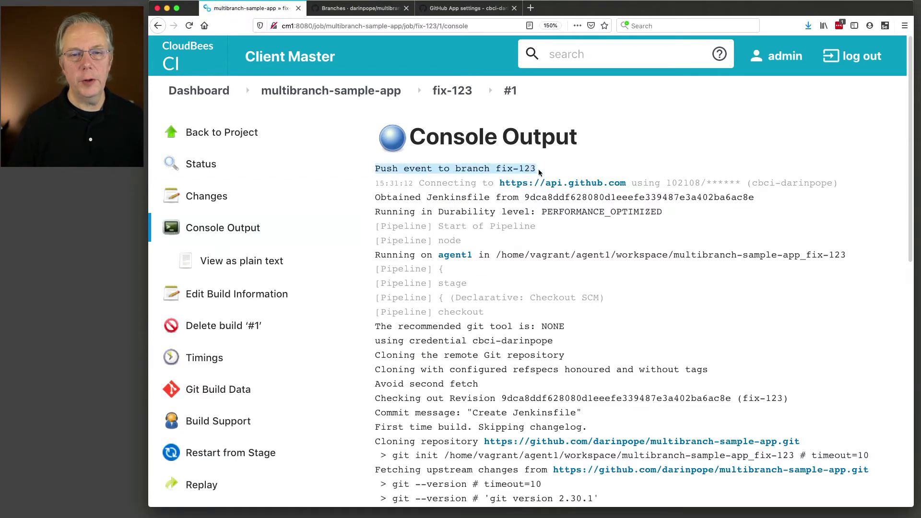
pyautogui.scroll(-10, 594, 399)
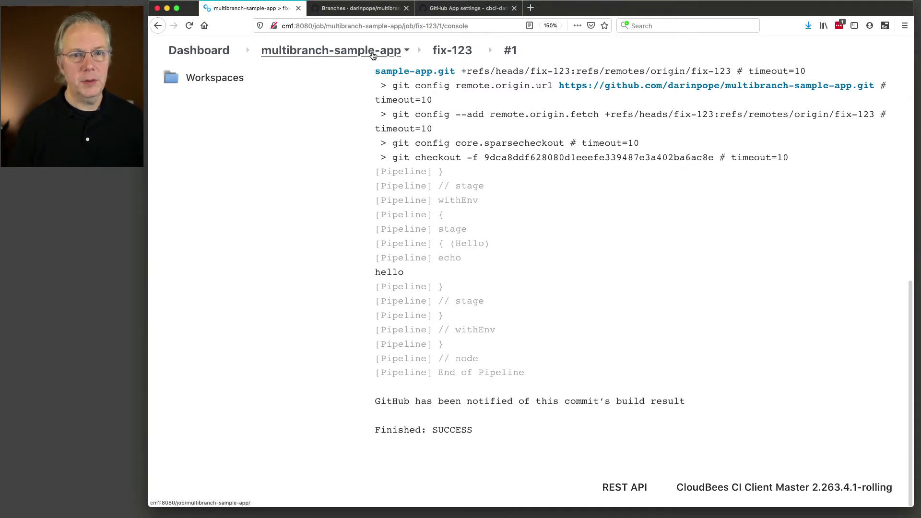
pyautogui.click(330, 51)
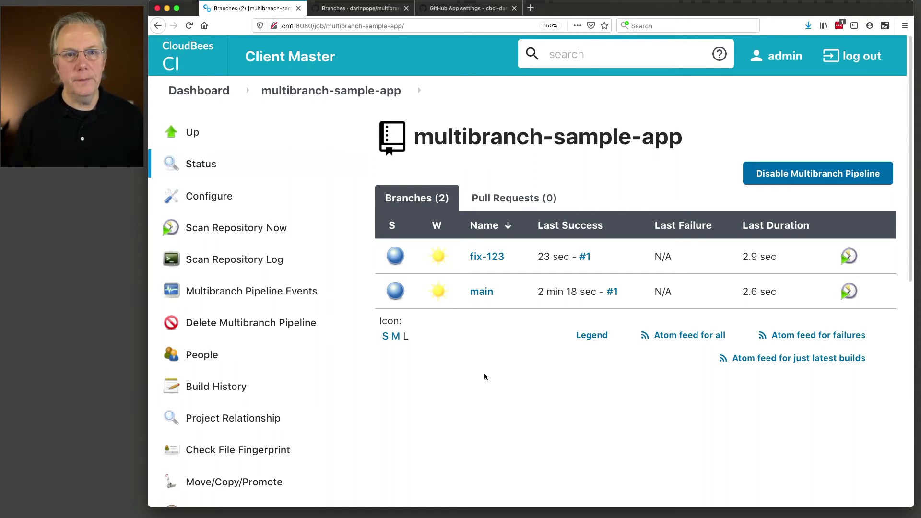
# Step: Switch to the GitHub repository and open the Jenkinsfile as it stands on the fix-123 branch
pyautogui.click(355, 8)
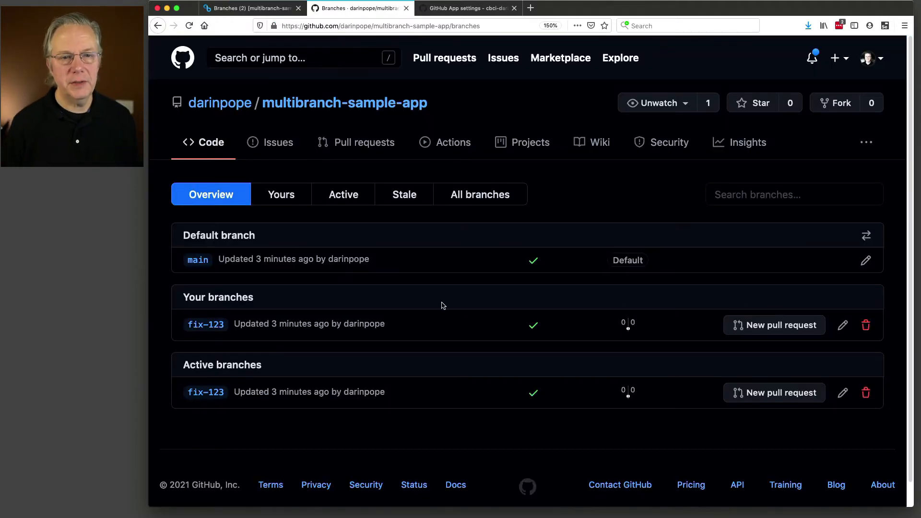
pyautogui.click(312, 104)
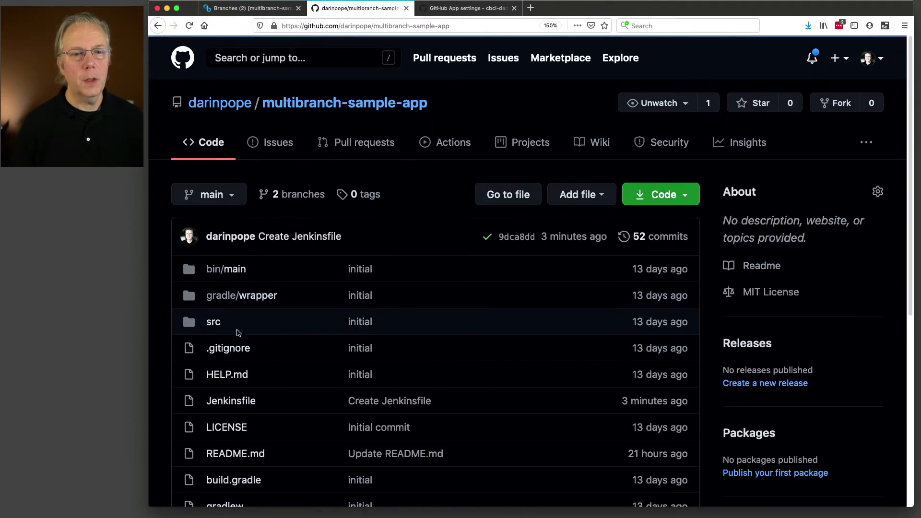
pyautogui.click(240, 401)
pyautogui.scroll(-1, 460, 403)
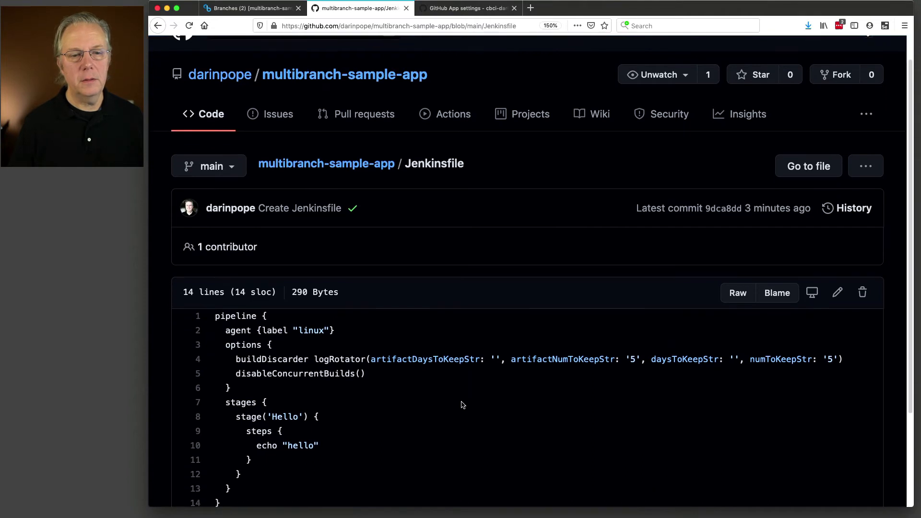
pyautogui.click(235, 161)
pyautogui.click(215, 296)
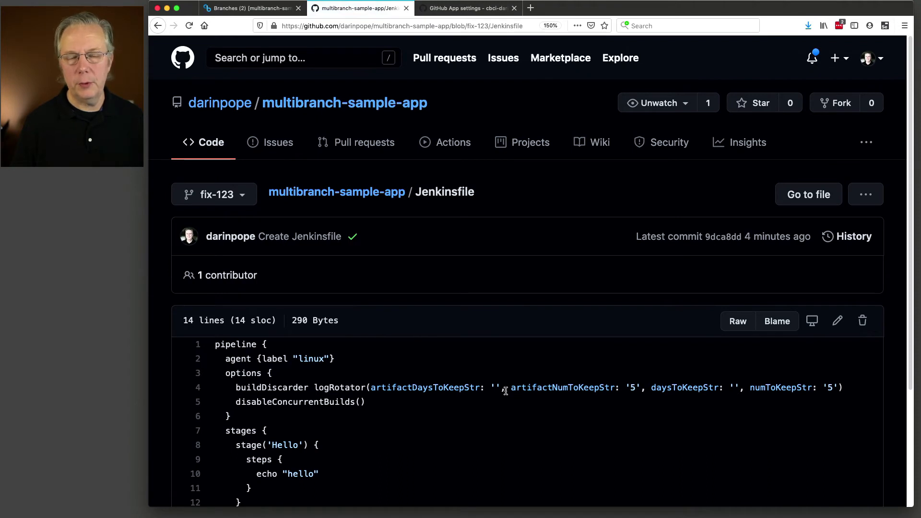
pyautogui.scroll(-2, 807, 254)
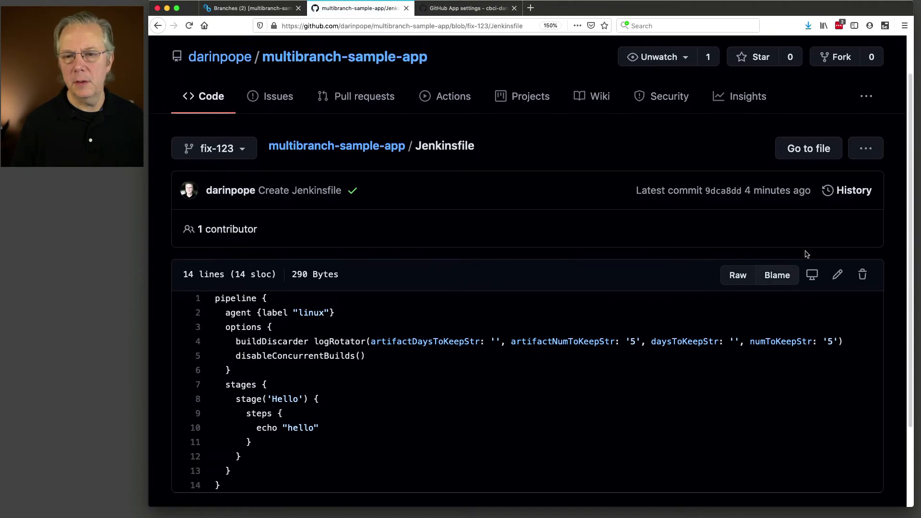
# Step: Add Jenkinsfile stages 'for the fix branch' (branch "fix-*", cat README.md) and 'for the PR' (branch 'PR-*', echo 'this only runs for the PRs')
pyautogui.click(838, 275)
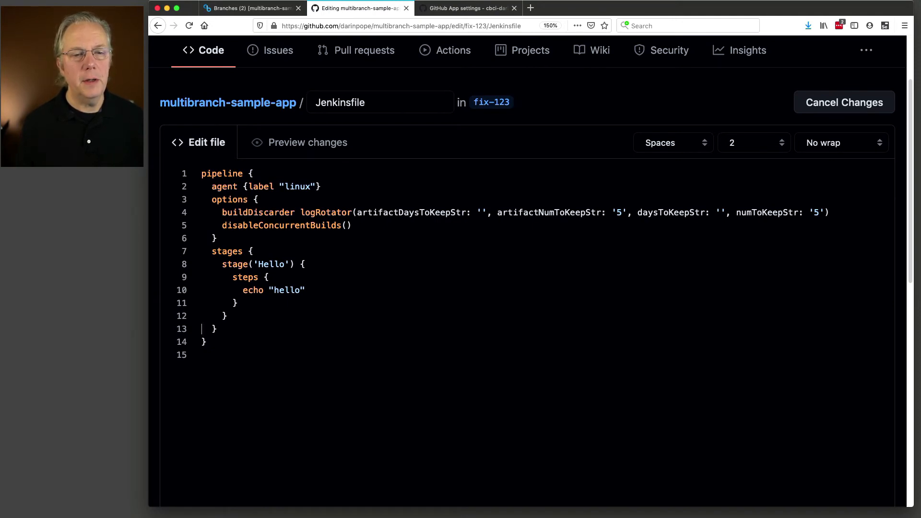
pyautogui.write('stage(\'for the fix branch\') {       when {         branch "fix-*"       }       steps {         sh \'\'\'           cat README.md         \'\'\'       }     }     stage(\'for the PR\') {       when {         branch \'PR-*\'       }       steps {         echo \'this only runs for the PRs\'       }     }')
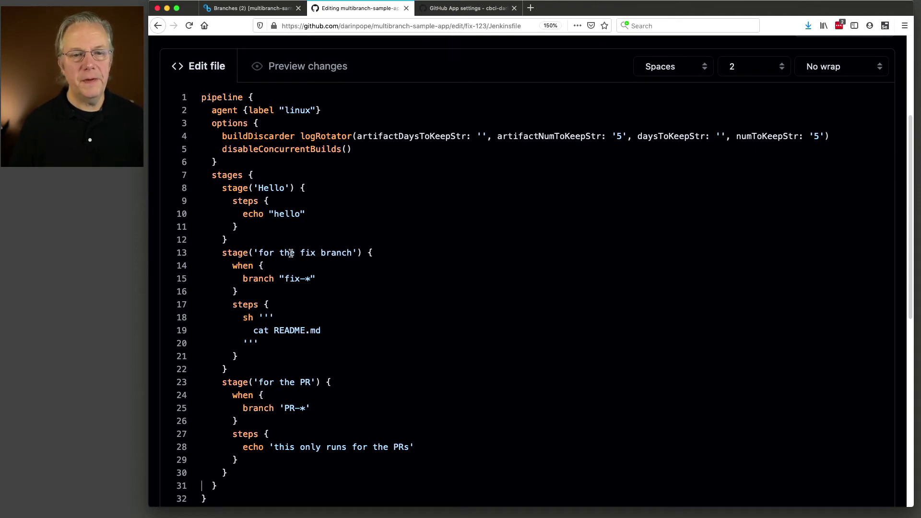
pyautogui.moveTo(290, 253); pyautogui.dragTo(334, 253)
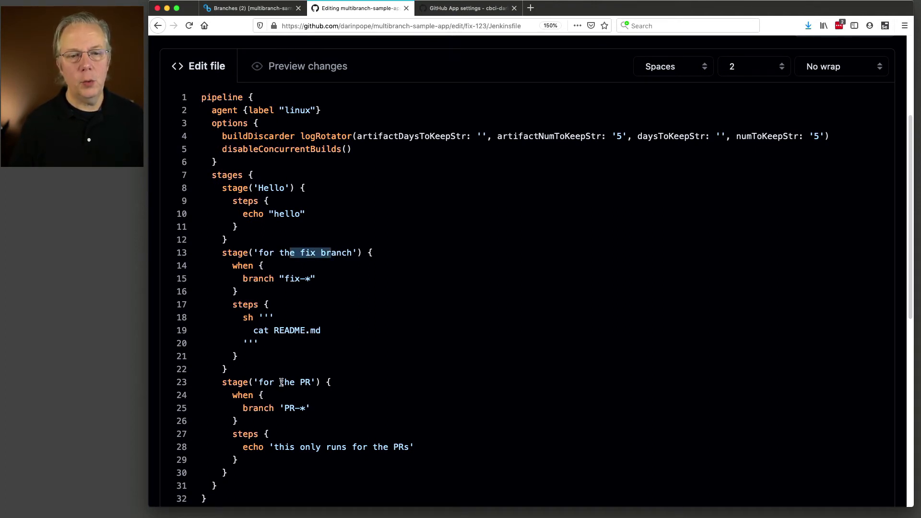
pyautogui.moveTo(281, 382); pyautogui.dragTo(314, 382)
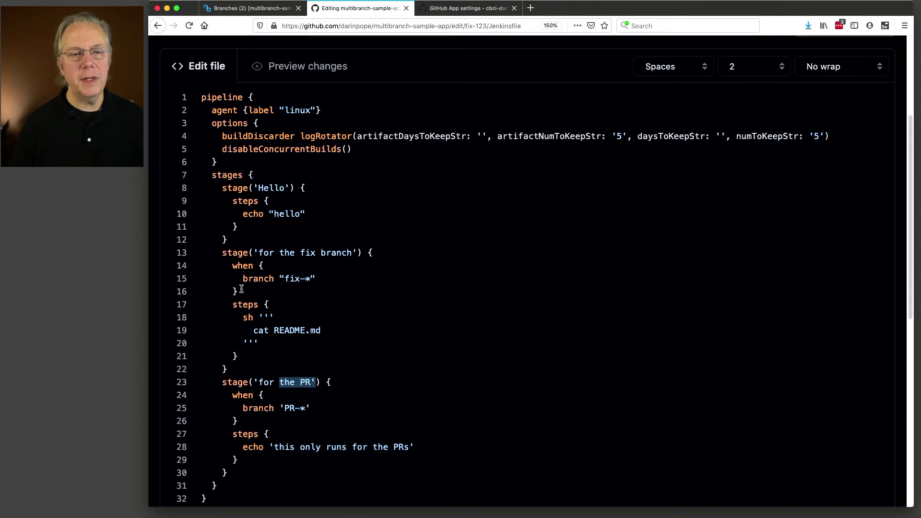
pyautogui.moveTo(240, 291); pyautogui.dragTo(185, 272)
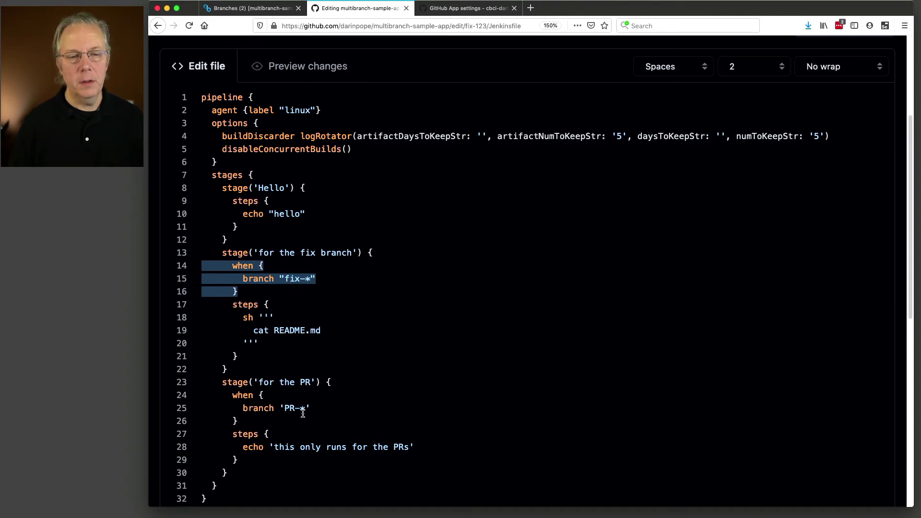
# Step: Commit the edited Jenkinsfile directly to the fix-123 branch with the default commit message
pyautogui.scroll(-7, 173, 433)
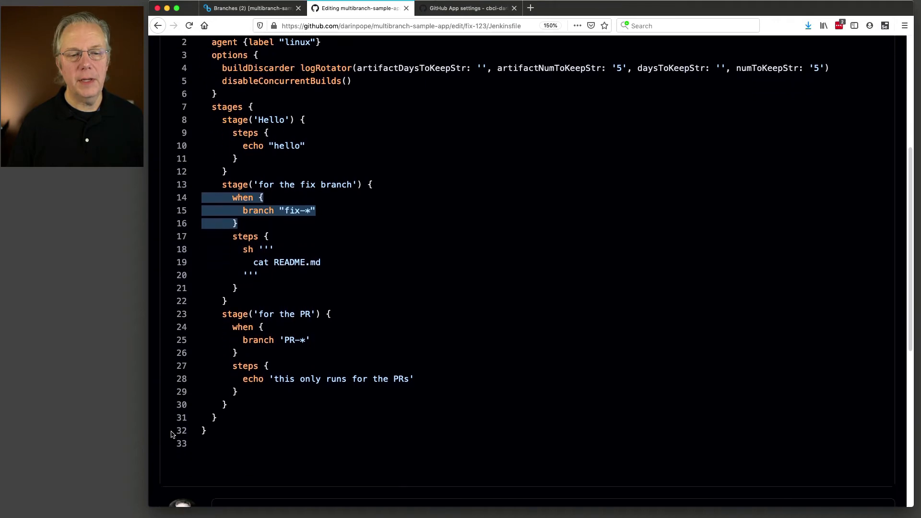
pyautogui.scroll(-1, 172, 435)
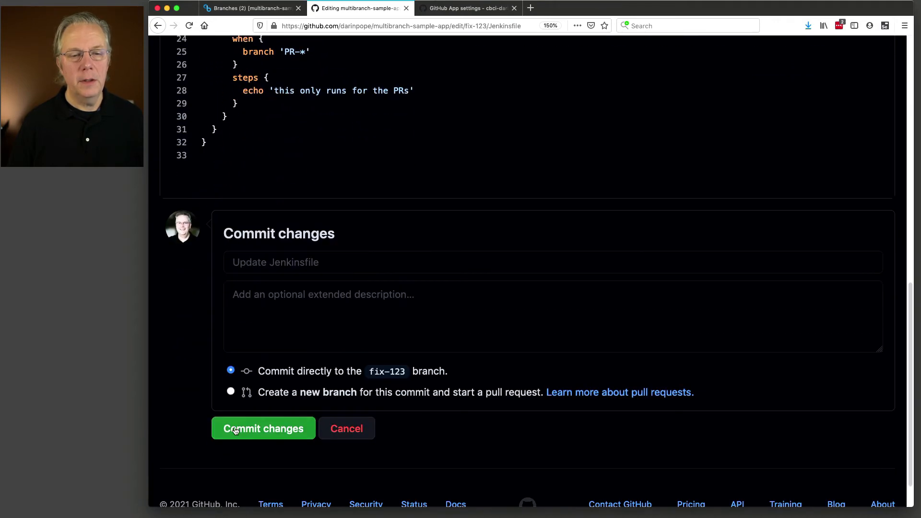
pyautogui.click(265, 433)
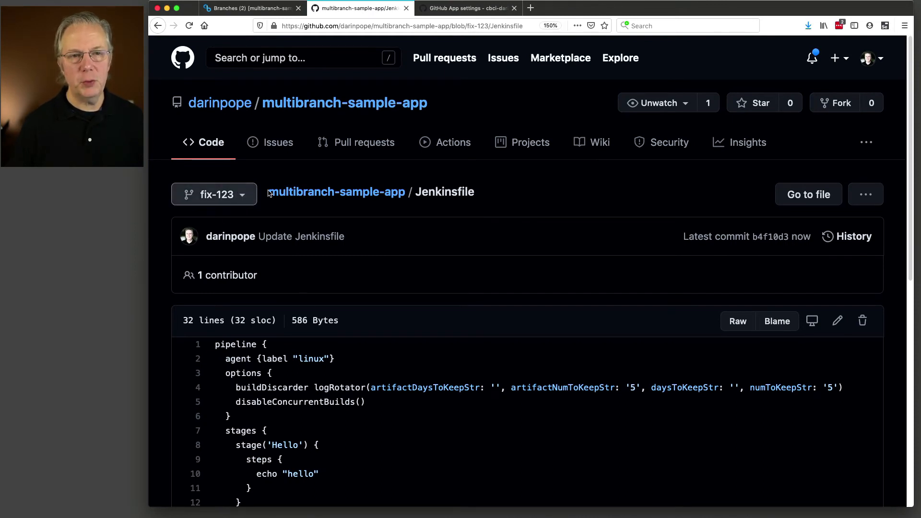
# Step: Switch back to Jenkins and open the console output of the fix-123 branch's build #2
pyautogui.click(262, 9)
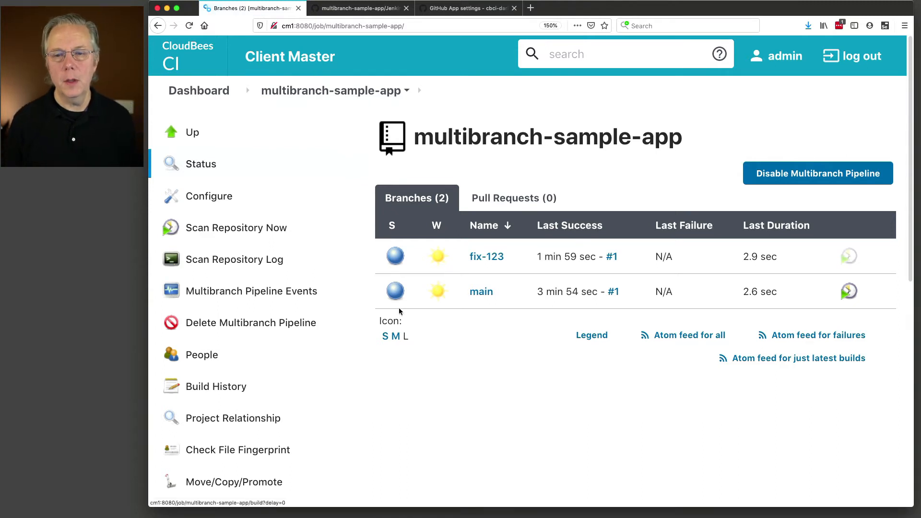
pyautogui.click(489, 258)
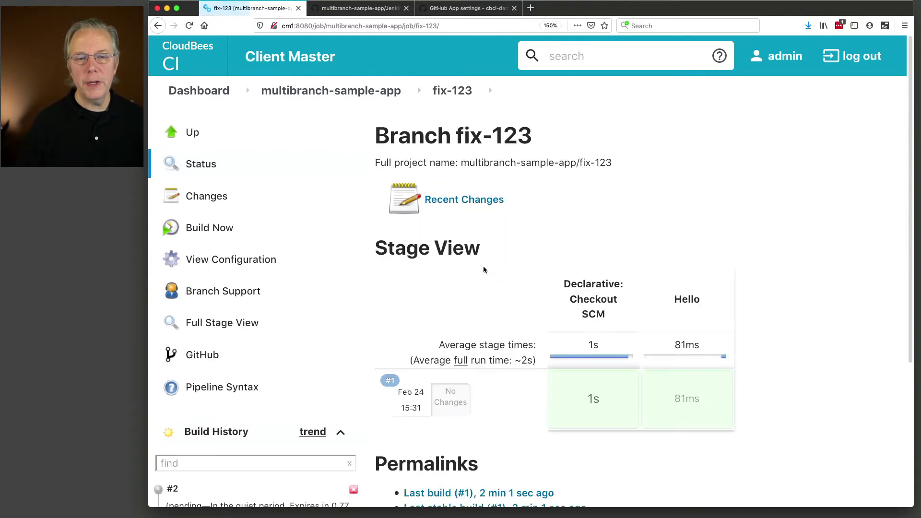
pyautogui.scroll(-2, 364, 310)
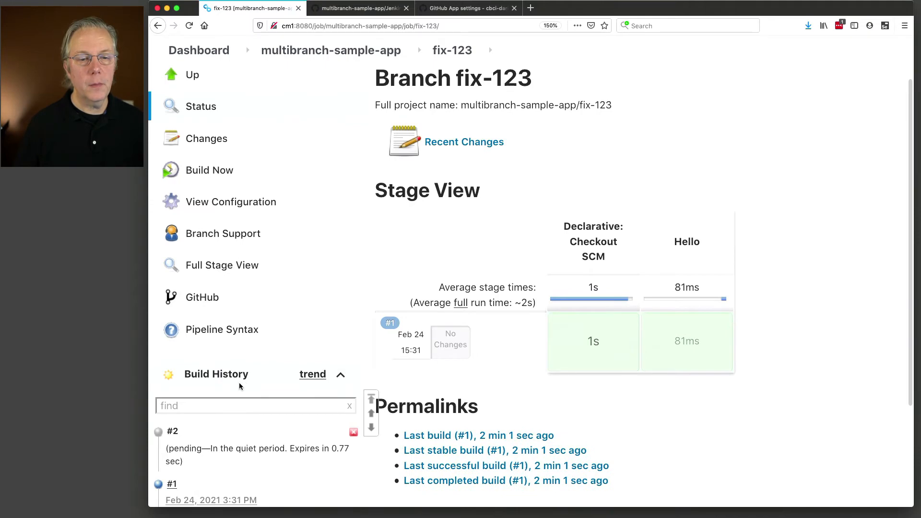
pyautogui.scroll(-4, 240, 386)
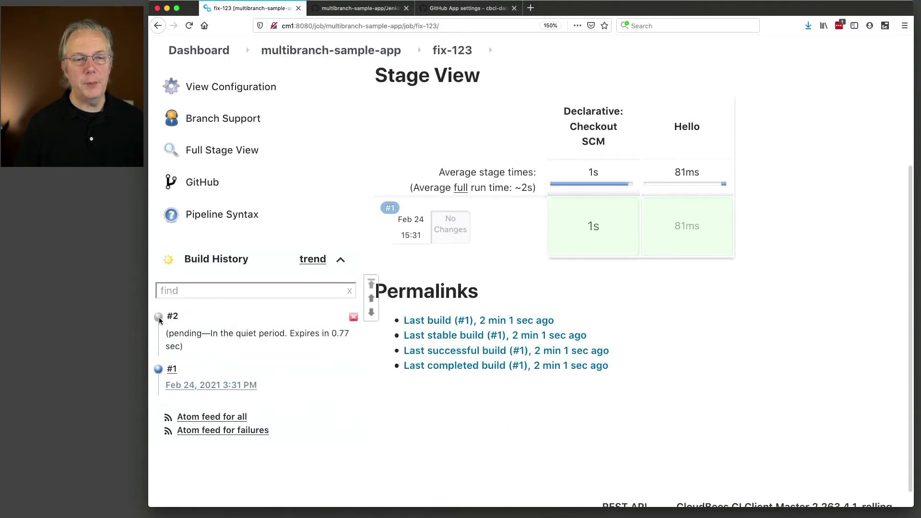
pyautogui.click(185, 347)
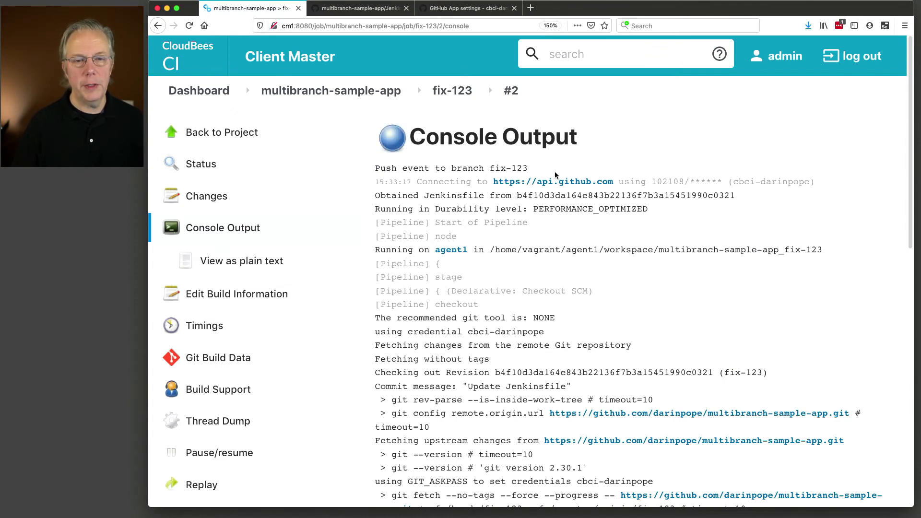
# Step: Check how the fix-branch and PR stages ran in the fix-123 console output, and return to the multibranch-sample-app overview
pyautogui.scroll(-15, 501, 294)
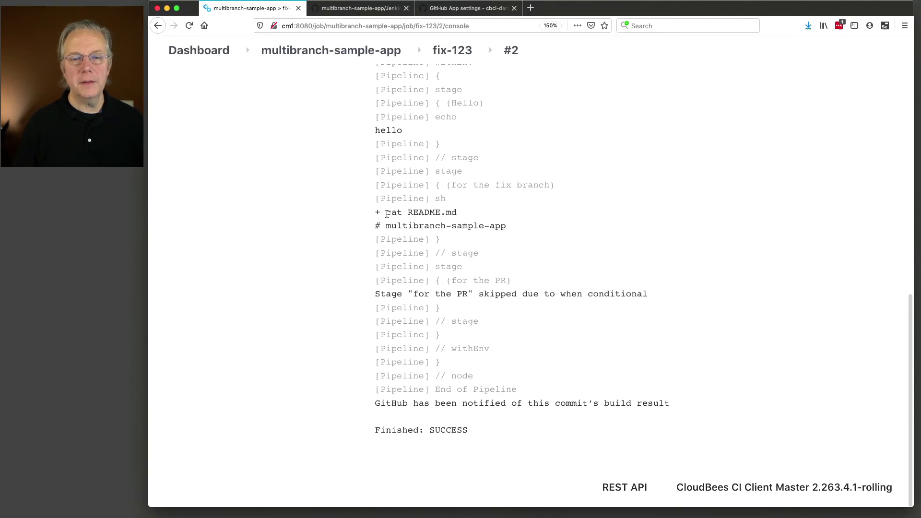
pyautogui.moveTo(439, 186); pyautogui.dragTo(550, 186)
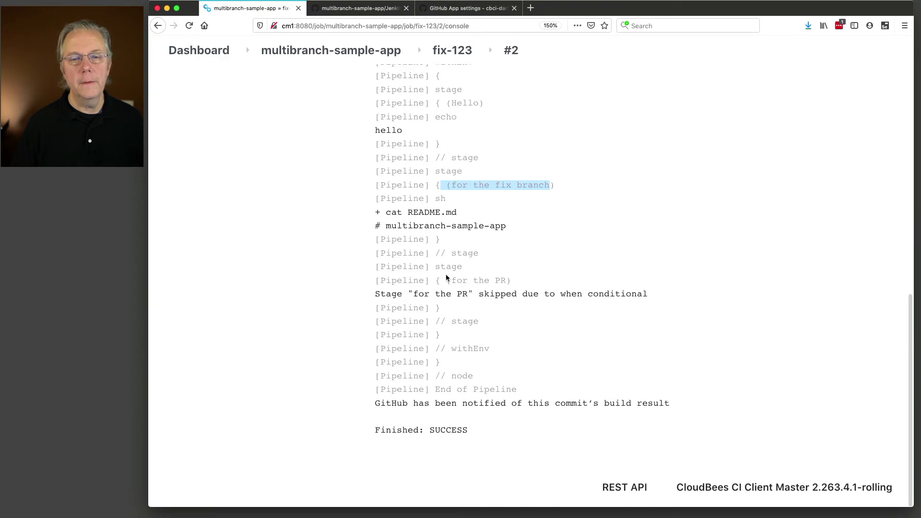
pyautogui.moveTo(386, 294); pyautogui.dragTo(487, 296)
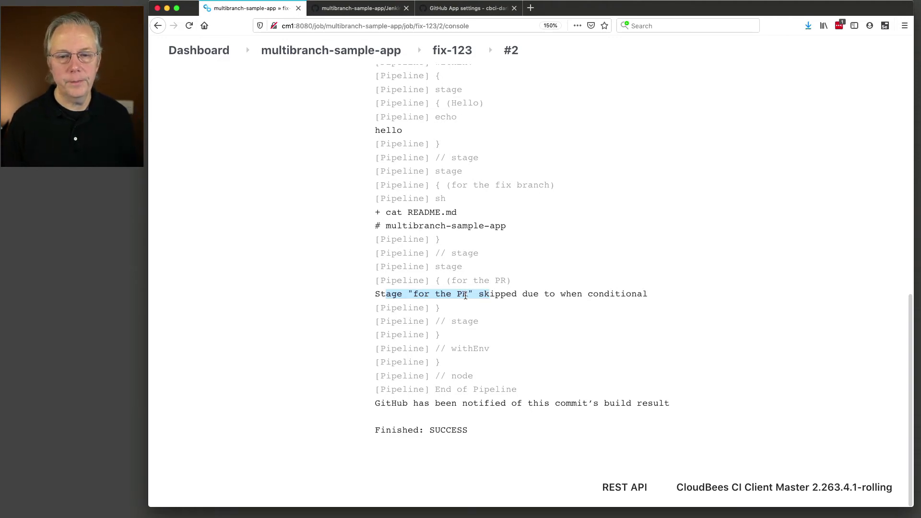
pyautogui.scroll(15, 377, 118)
pyautogui.click(330, 91)
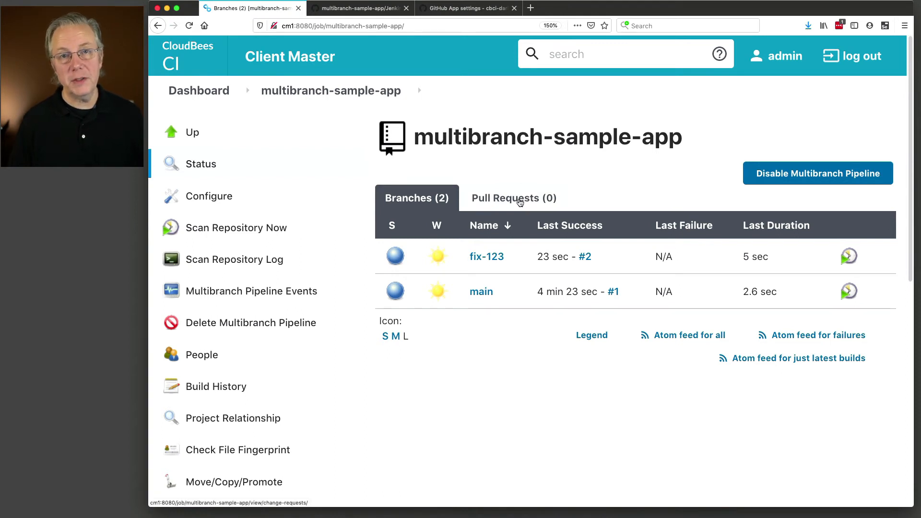
# Step: Switch to the GitHub repository and show the root of multibranch-sample-app on the main branch
pyautogui.click(354, 9)
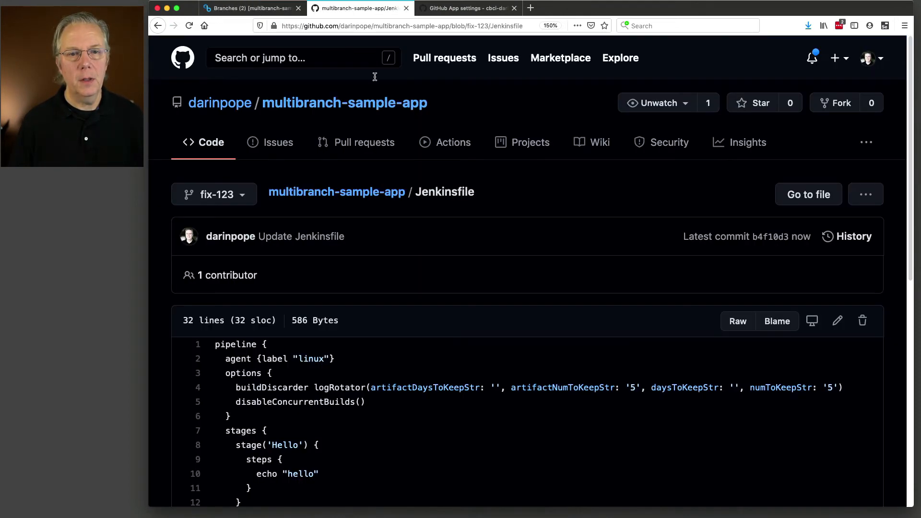
pyautogui.click(348, 194)
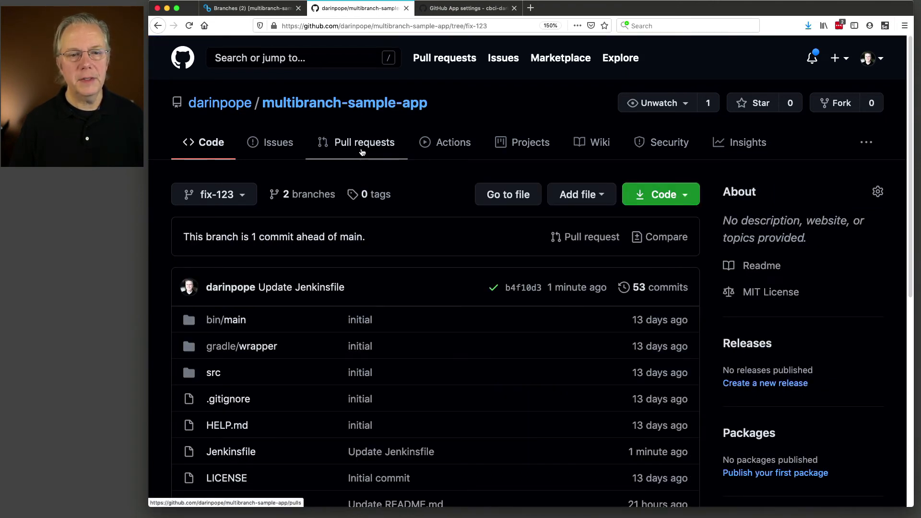
pyautogui.click(242, 195)
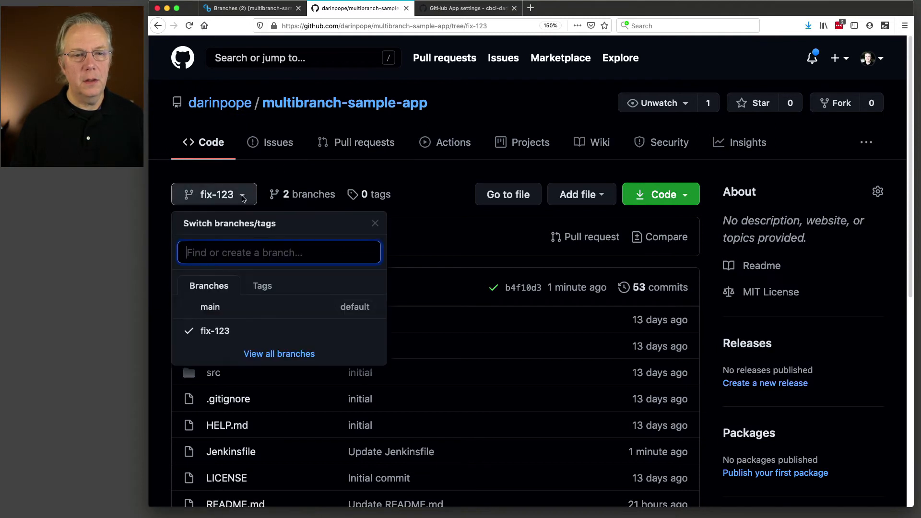
pyautogui.click(231, 307)
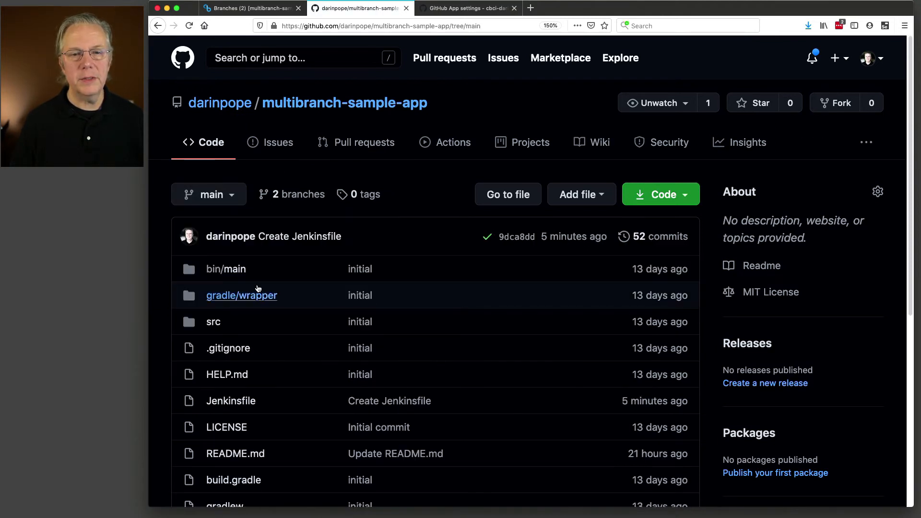
# Step: Start a new pull request in the repository with main as the base and fix-123 as the compare branch
pyautogui.click(364, 143)
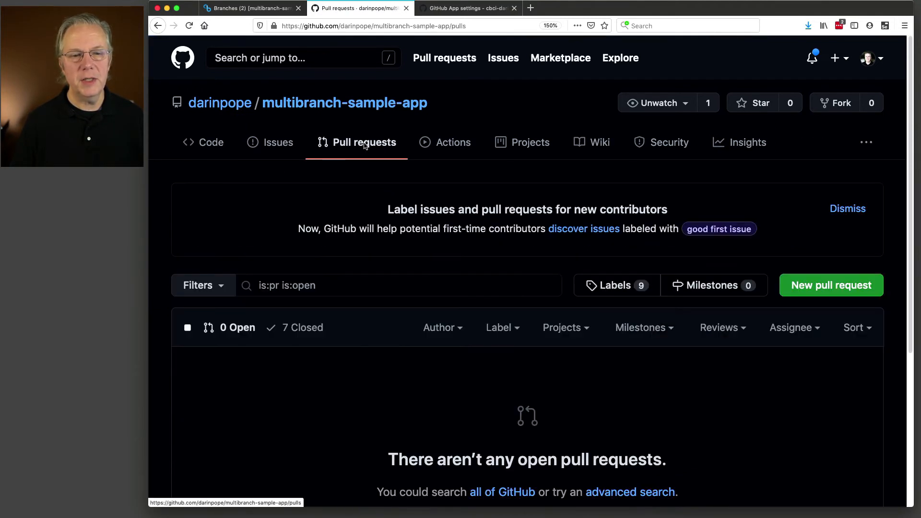
pyautogui.click(818, 286)
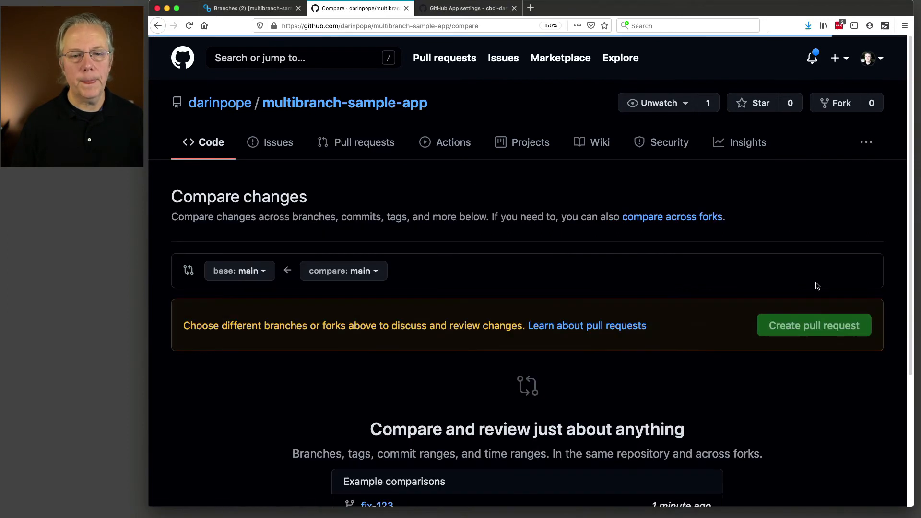
pyautogui.click(367, 273)
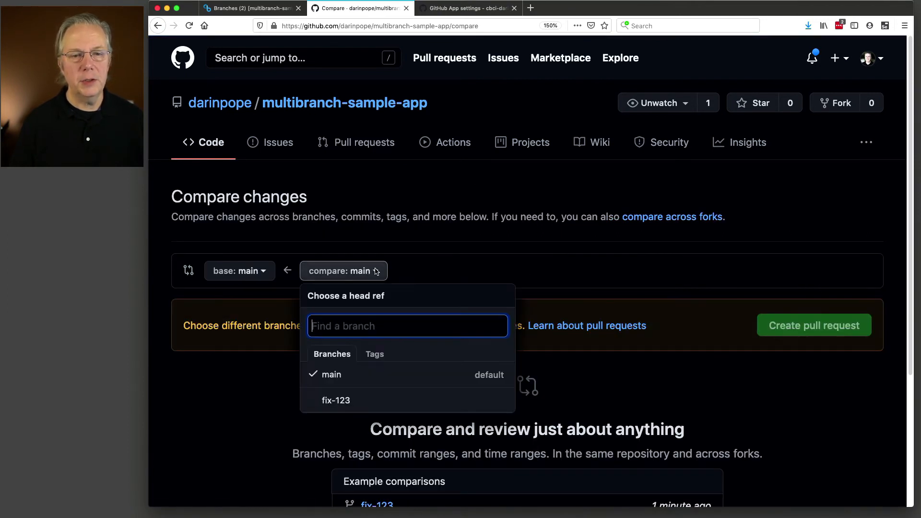
pyautogui.click(380, 399)
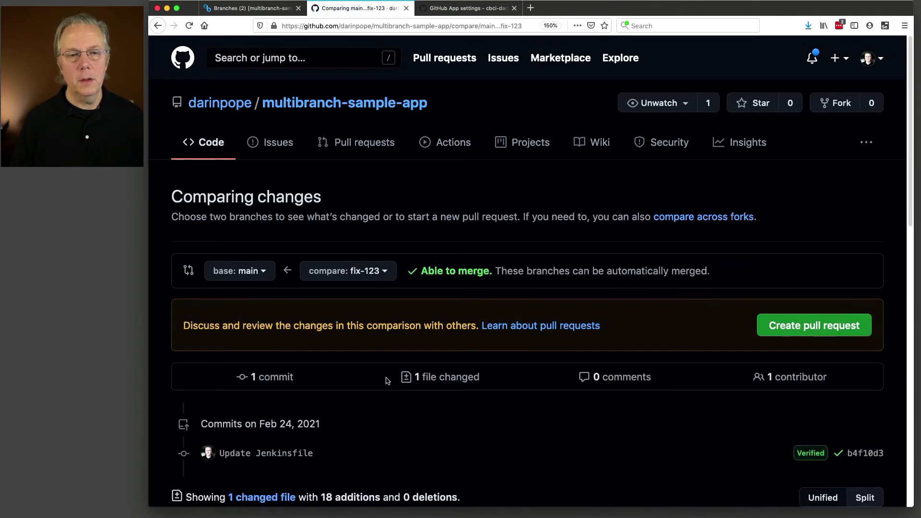
# Step: Review the Jenkinsfile differences and create the pull request with the default title 'Update Jenkinsfile' and no description
pyautogui.scroll(-3, 388, 380)
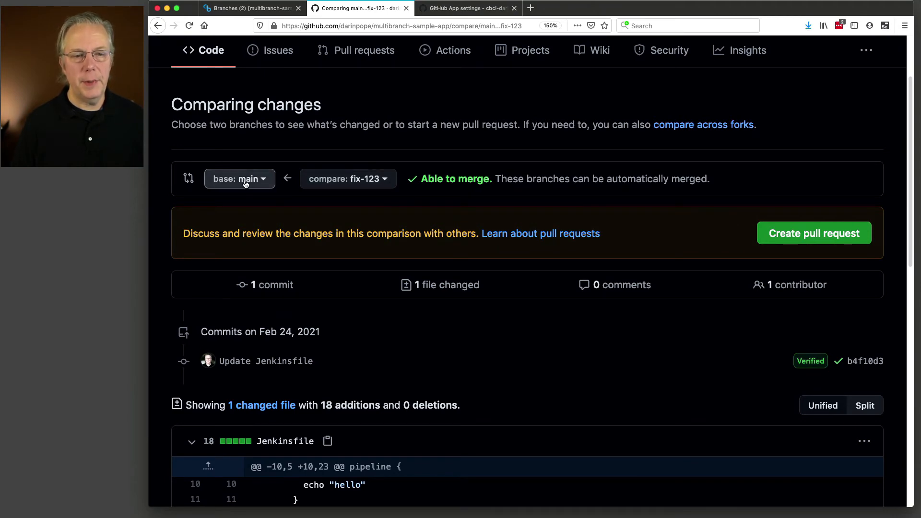
pyautogui.scroll(-5, 448, 373)
pyautogui.scroll(-2, 448, 372)
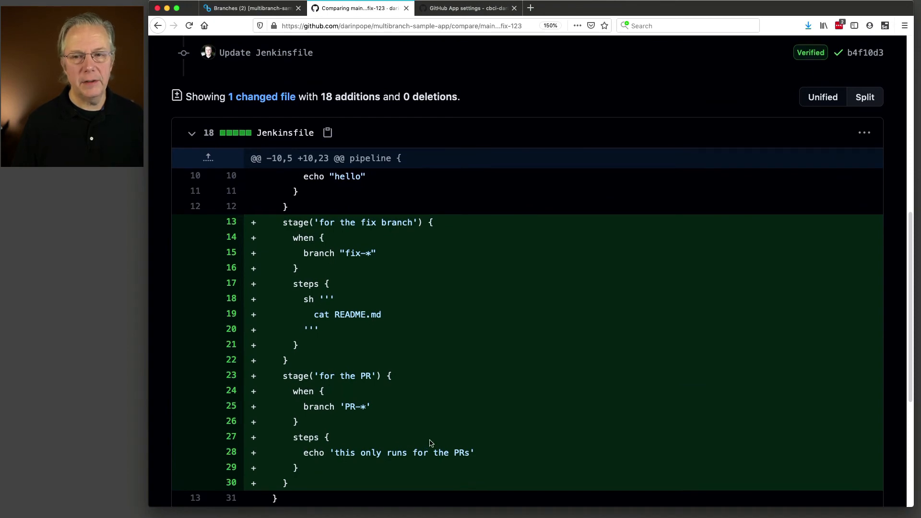
pyautogui.scroll(4, 430, 442)
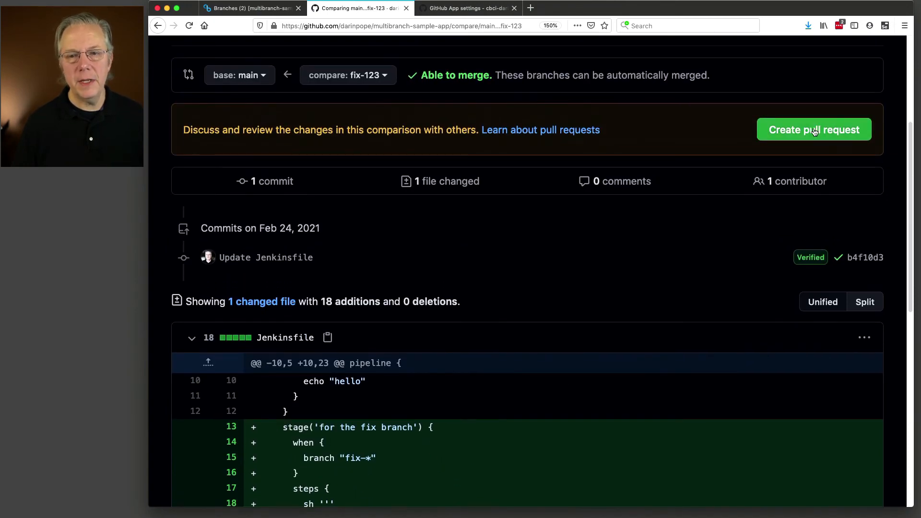
pyautogui.click(816, 127)
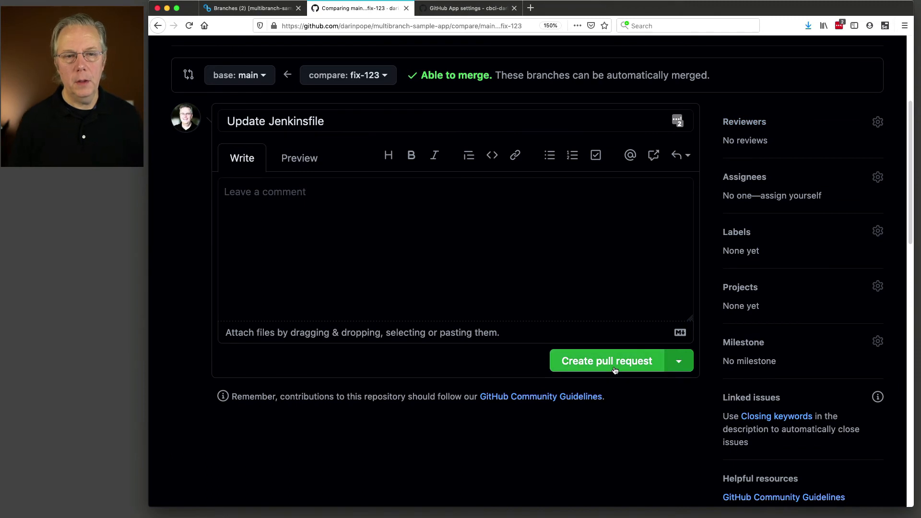
pyautogui.click(616, 367)
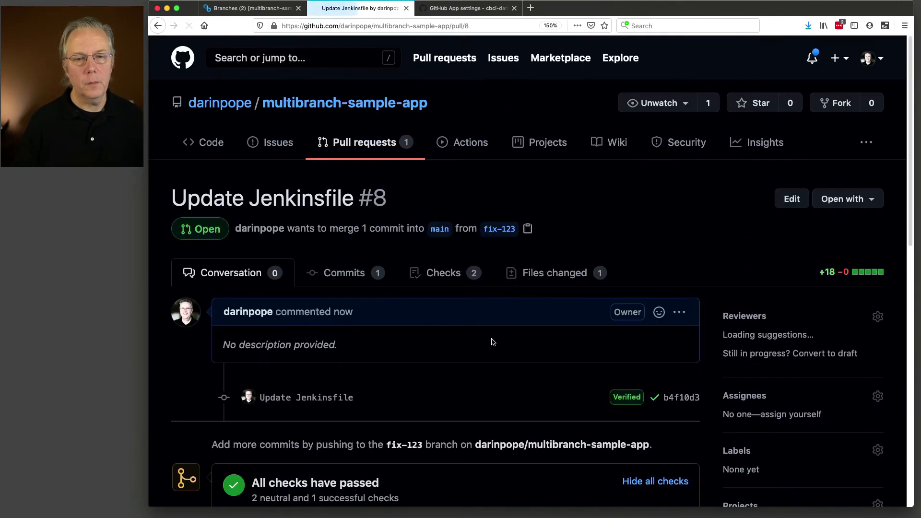
# Step: Examine the new pull request's number, its status checks and its merge section
pyautogui.scroll(-2, 499, 344)
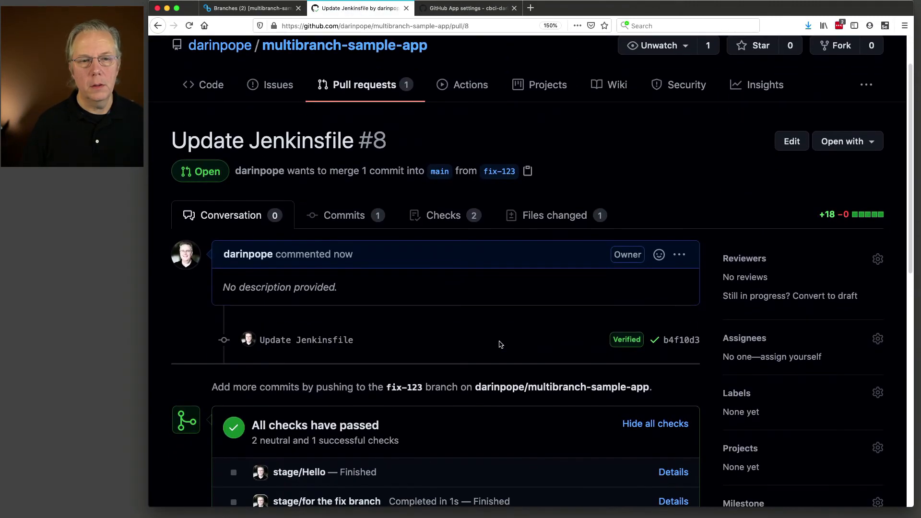
pyautogui.scroll(2, 497, 345)
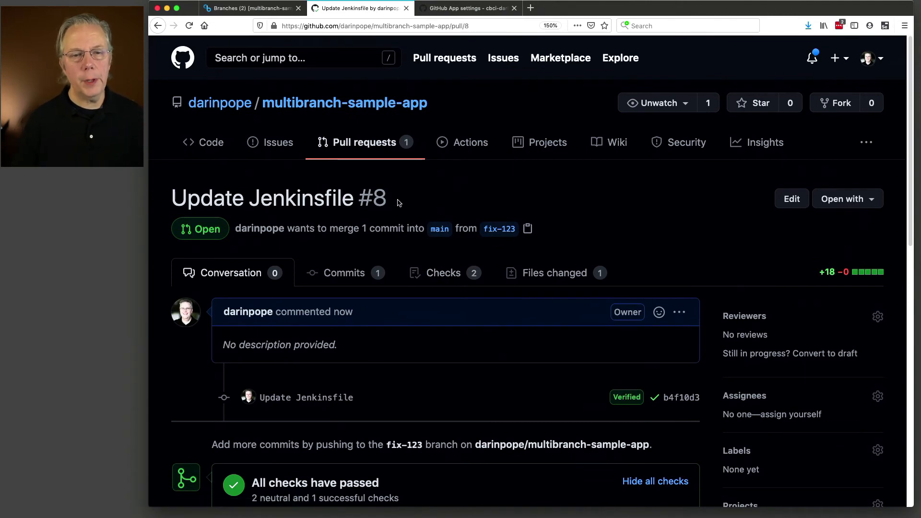
pyautogui.moveTo(388, 202); pyautogui.dragTo(365, 200)
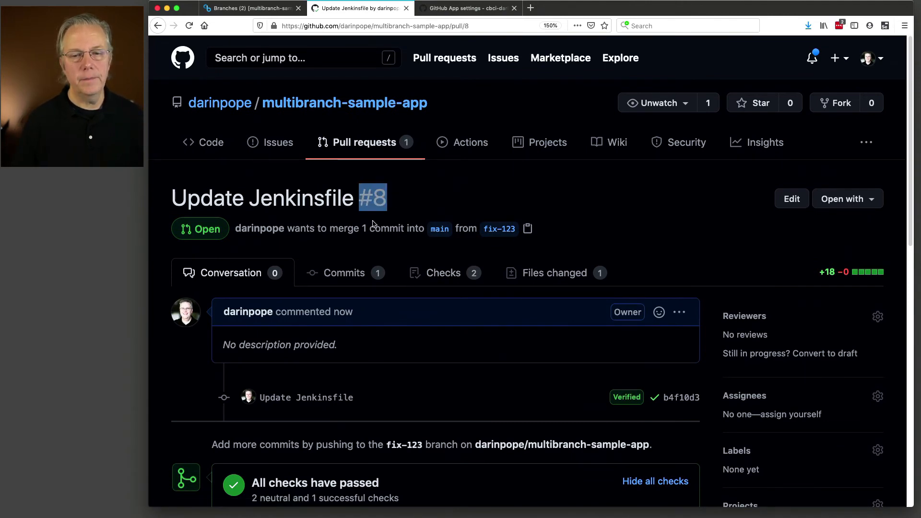
pyautogui.scroll(-10, 373, 224)
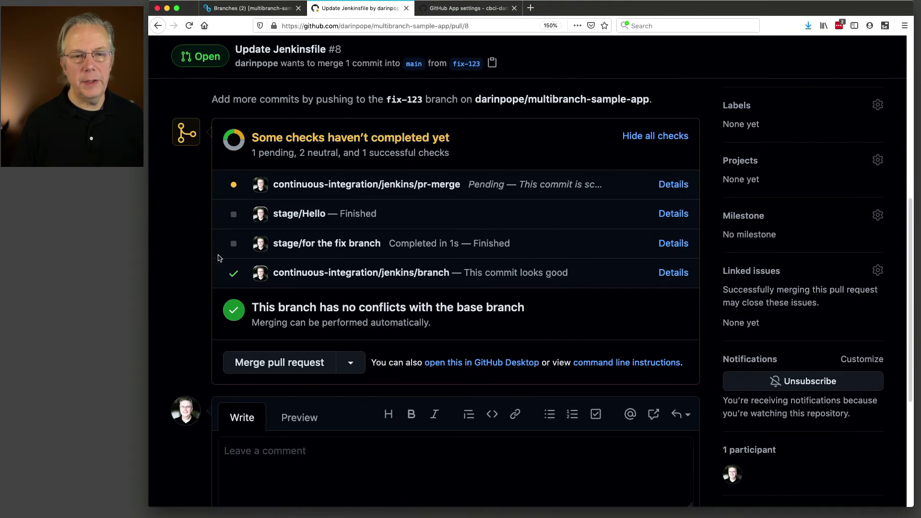
pyautogui.scroll(-4, 219, 258)
pyautogui.scroll(4, 223, 256)
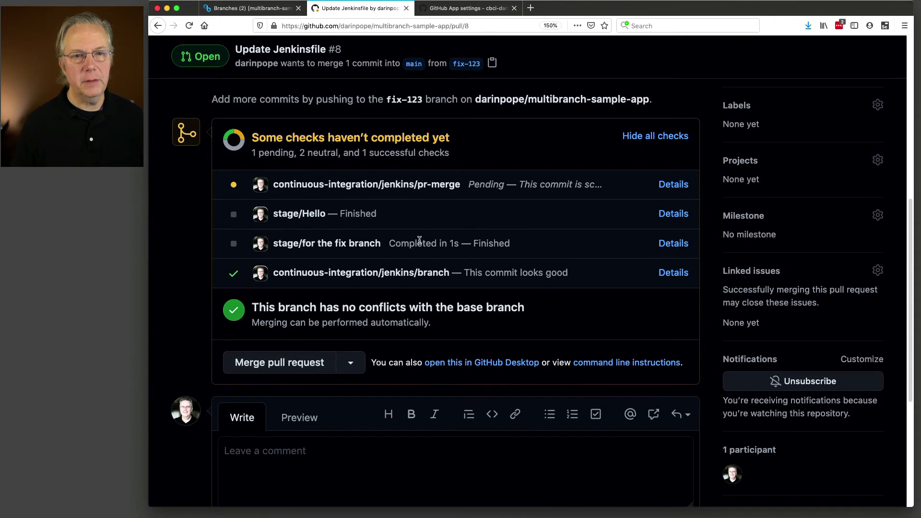
pyautogui.scroll(3, 282, 288)
# Step: Switch to Jenkins, refresh the multibranch-sample-app overview, and open the console output of pull request PR-8's build #1
pyautogui.click(260, 9)
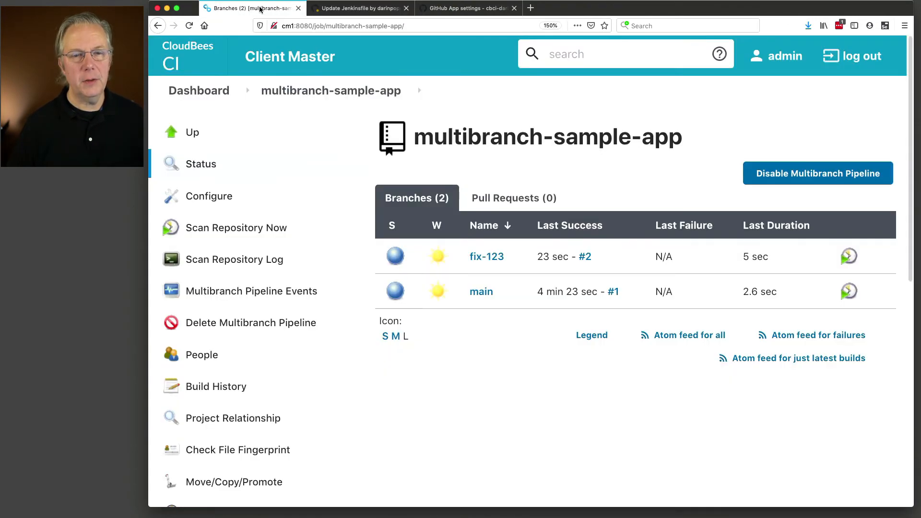
pyautogui.click(309, 92)
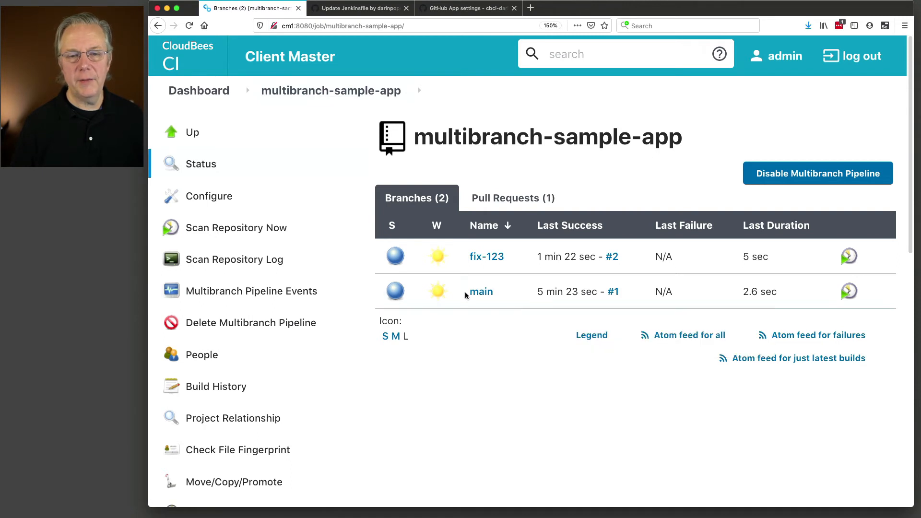
pyautogui.click(510, 204)
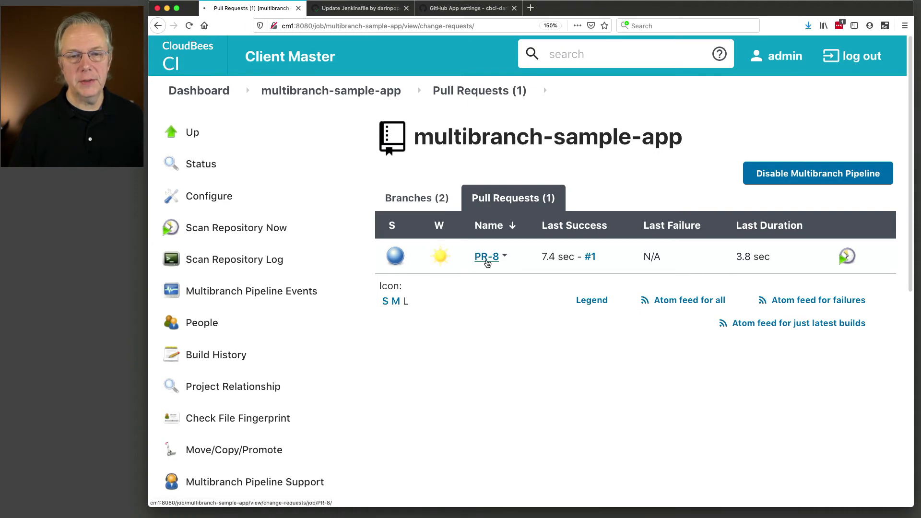
pyautogui.click(487, 259)
pyautogui.scroll(-3, 508, 378)
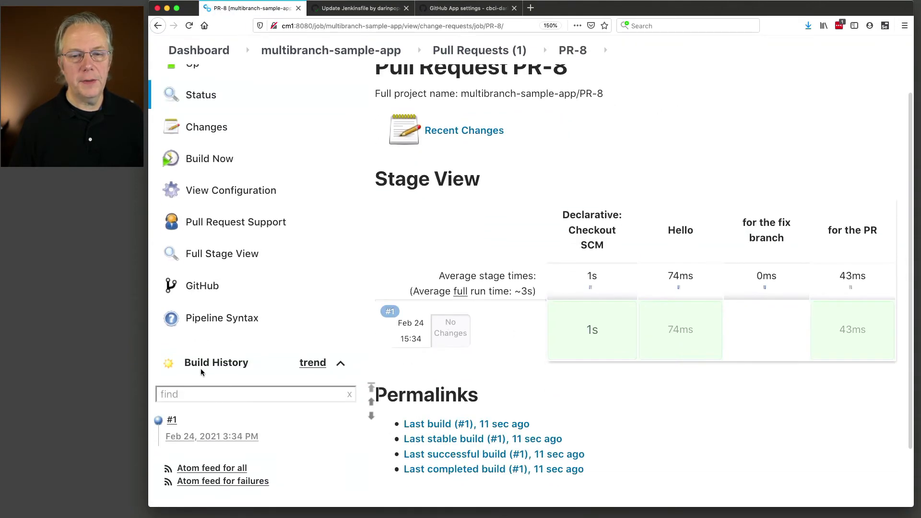
pyautogui.click(159, 422)
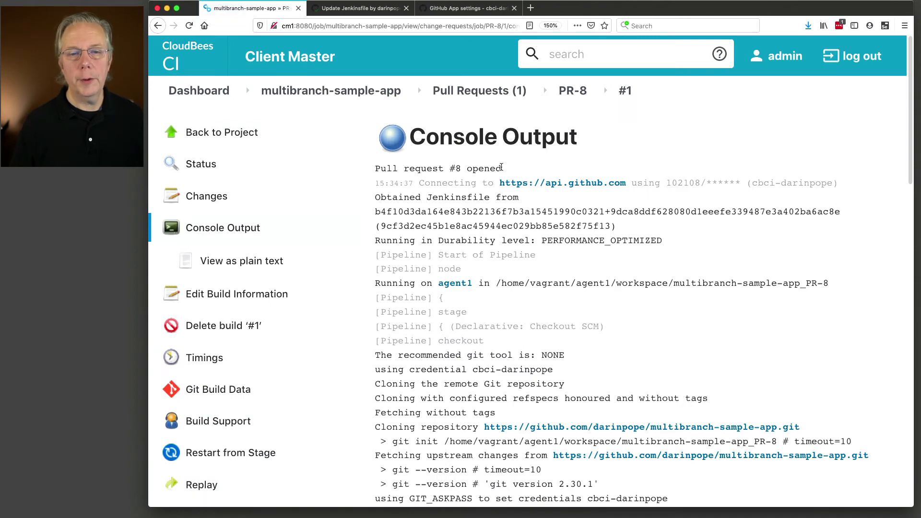
# Step: Examine the PR-8 build log for its trigger, the Hello, fix-branch and PR stages, and the final build result
pyautogui.moveTo(501, 168); pyautogui.dragTo(372, 174)
pyautogui.scroll(-5, 519, 322)
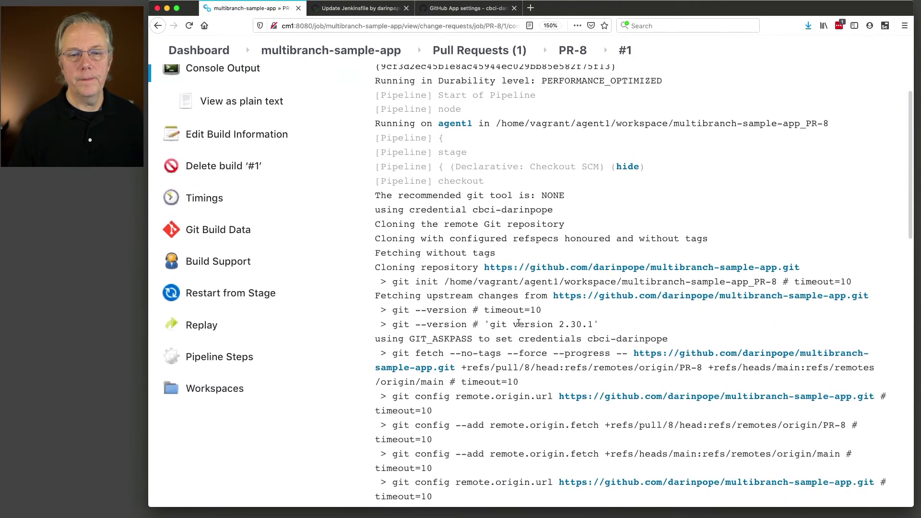
pyautogui.scroll(-14, 518, 323)
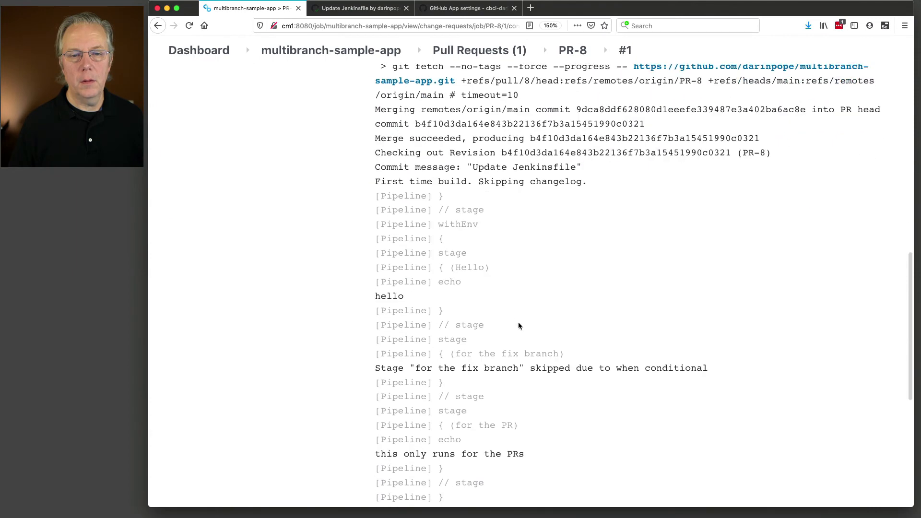
pyautogui.scroll(-6, 518, 325)
pyautogui.moveTo(419, 115); pyautogui.dragTo(360, 112)
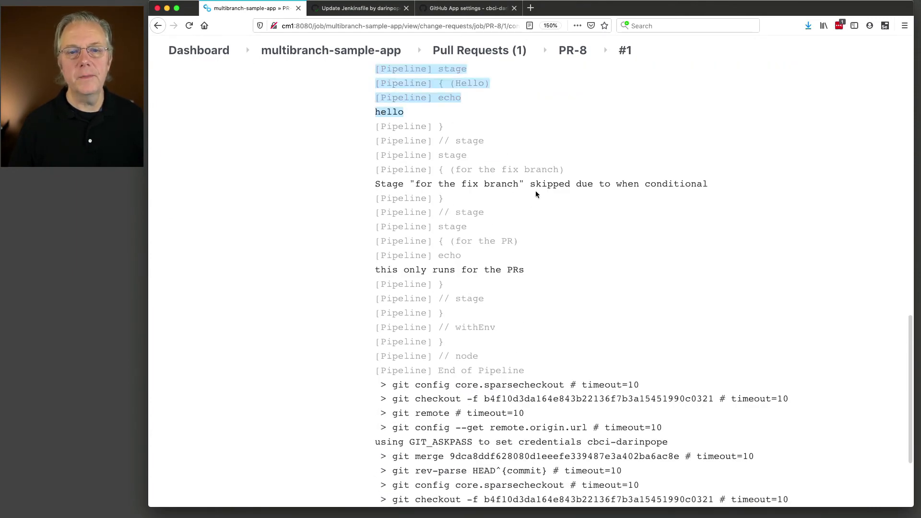
pyautogui.moveTo(593, 184); pyautogui.dragTo(401, 182)
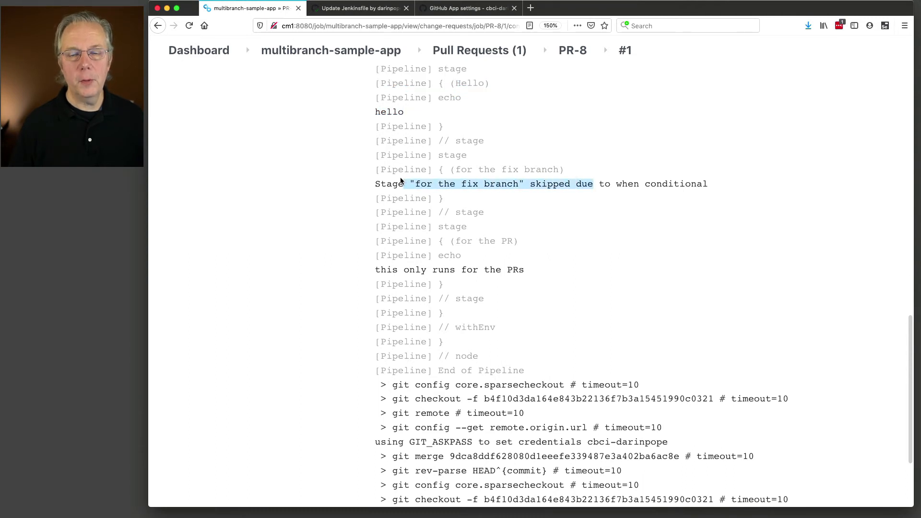
pyautogui.click(478, 274)
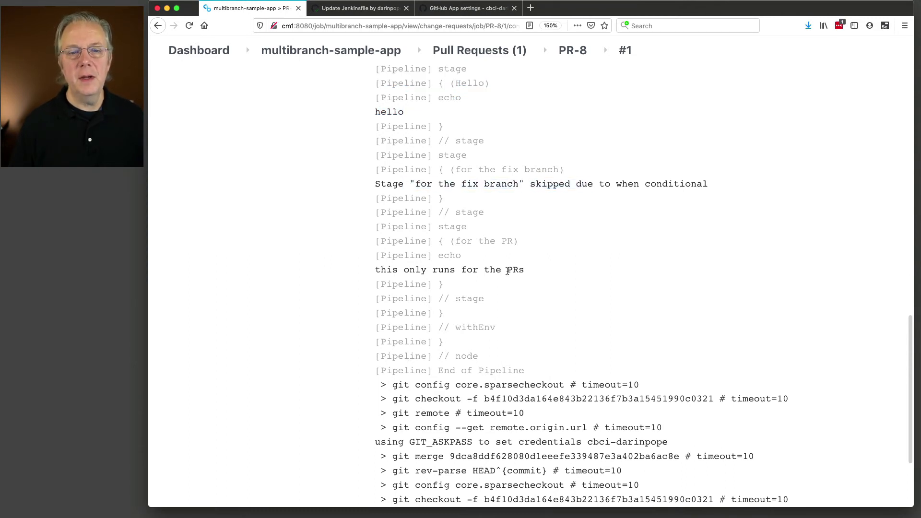
pyautogui.moveTo(525, 271); pyautogui.dragTo(388, 277)
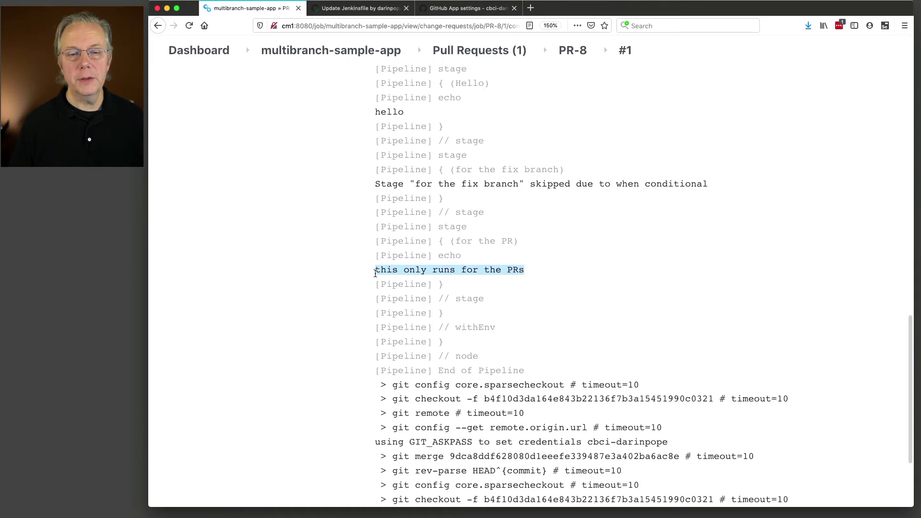
pyautogui.scroll(-3, 404, 285)
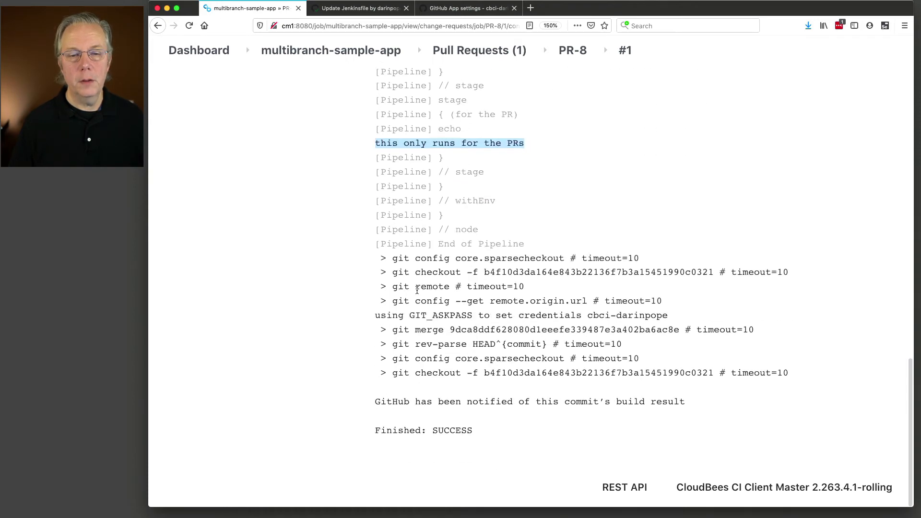
pyautogui.scroll(20, 416, 290)
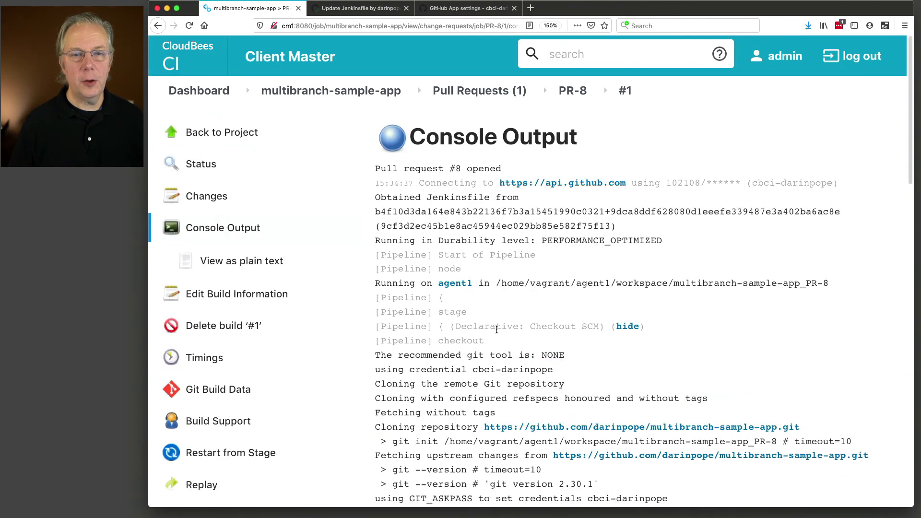
# Step: Return to the multibranch-sample-app overview and review its branches and its pull requests
pyautogui.click(362, 93)
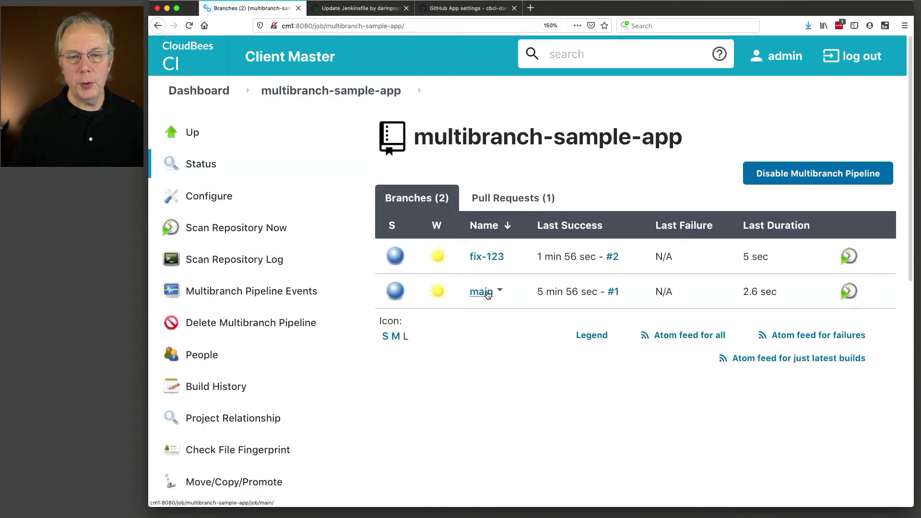
pyautogui.click(526, 199)
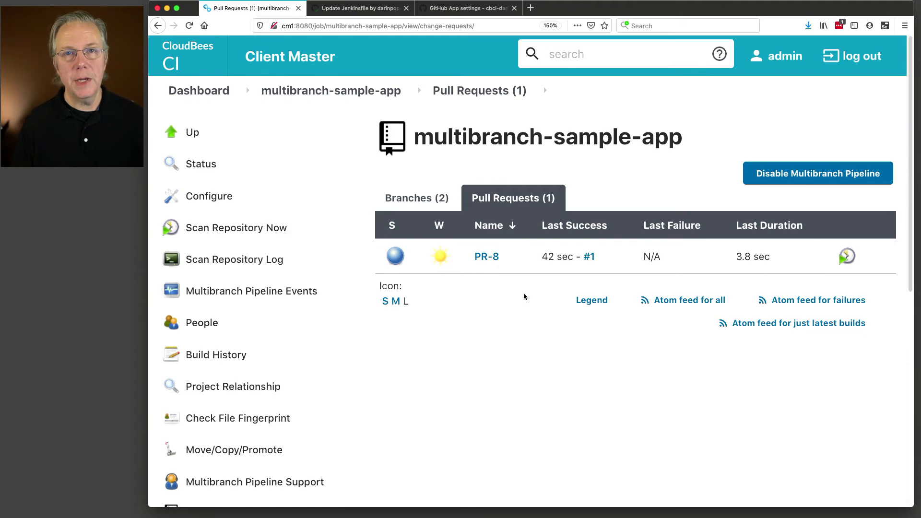
# Step: Switch to GitHub, merge pull request #8 into main with the default commit message, and delete the fix-123 branch
pyautogui.click(371, 10)
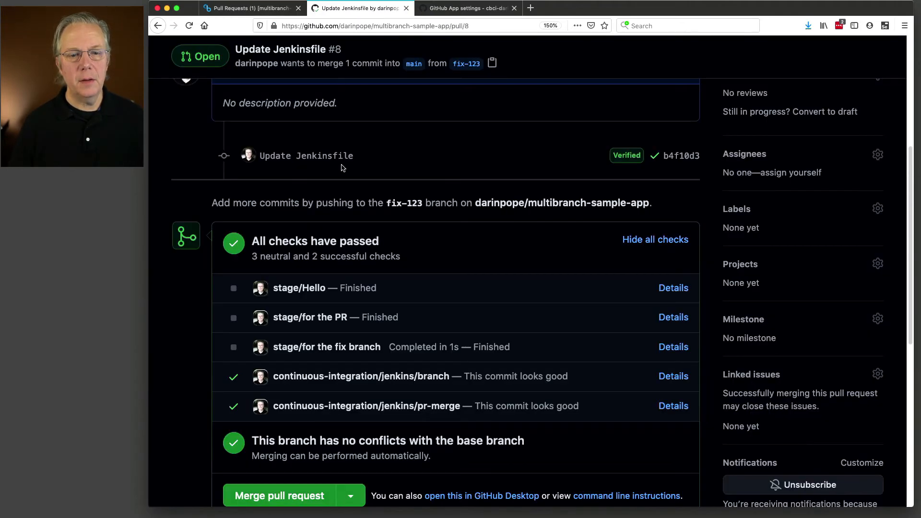
pyautogui.scroll(-4, 364, 303)
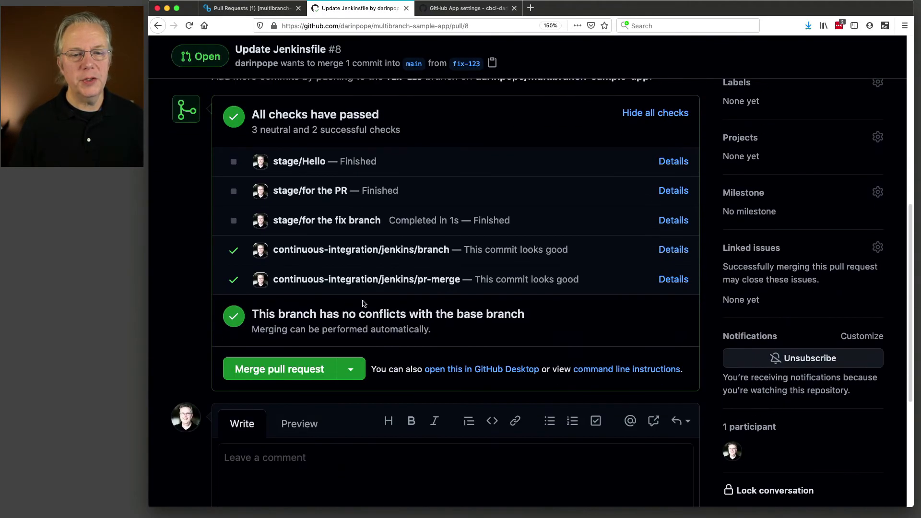
pyautogui.click(317, 371)
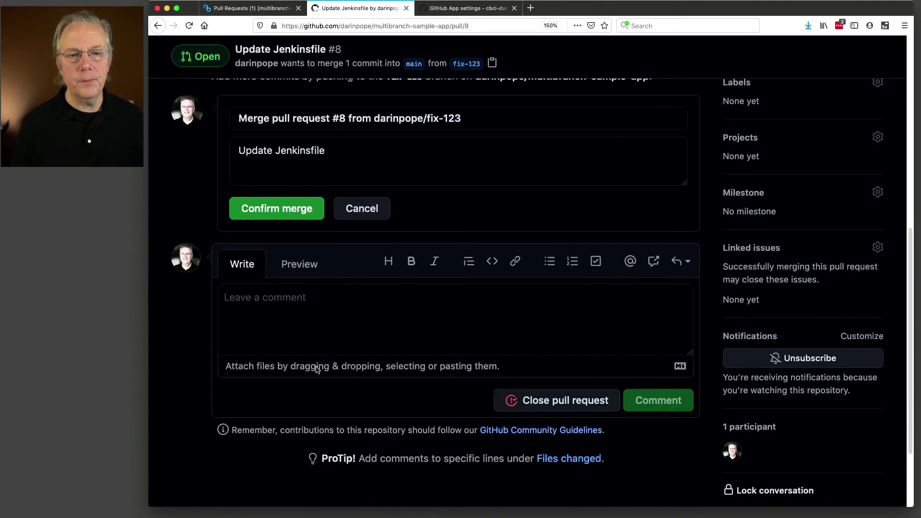
pyautogui.click(296, 216)
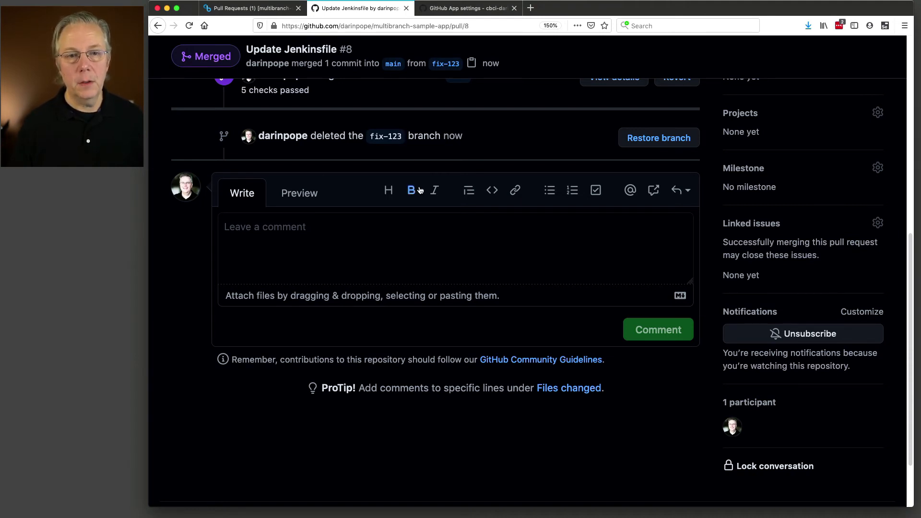
# Step: Switch to Jenkins and check the status of fix-123, PR-8 and main in the multibranch-sample-app branch and pull request lists
pyautogui.click(259, 9)
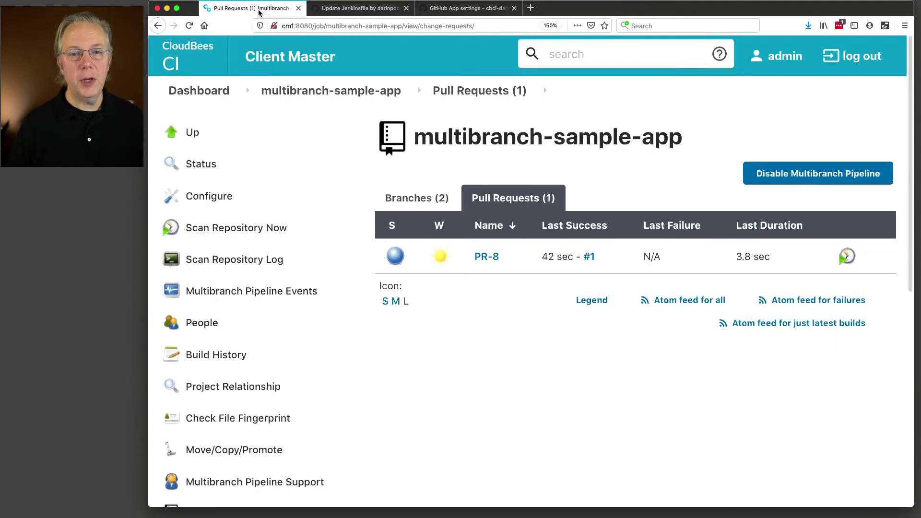
pyautogui.click(329, 91)
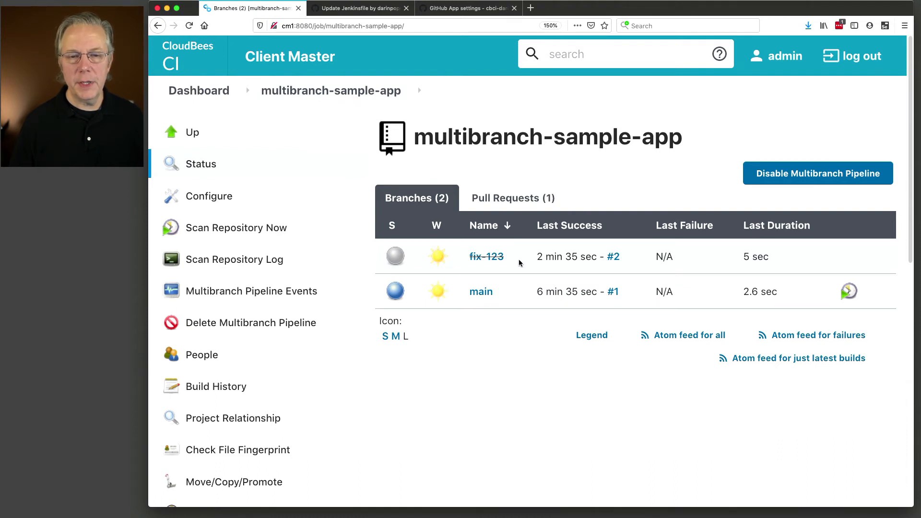
pyautogui.click(518, 200)
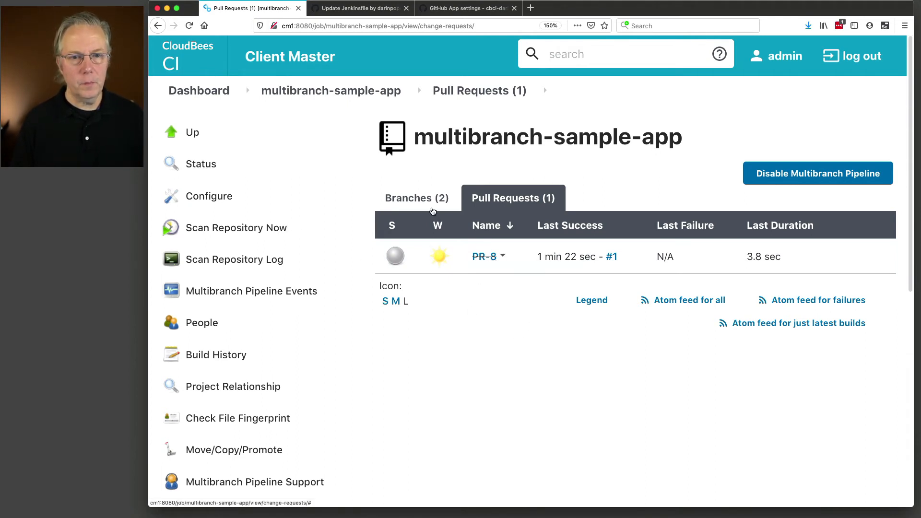
pyautogui.click(417, 198)
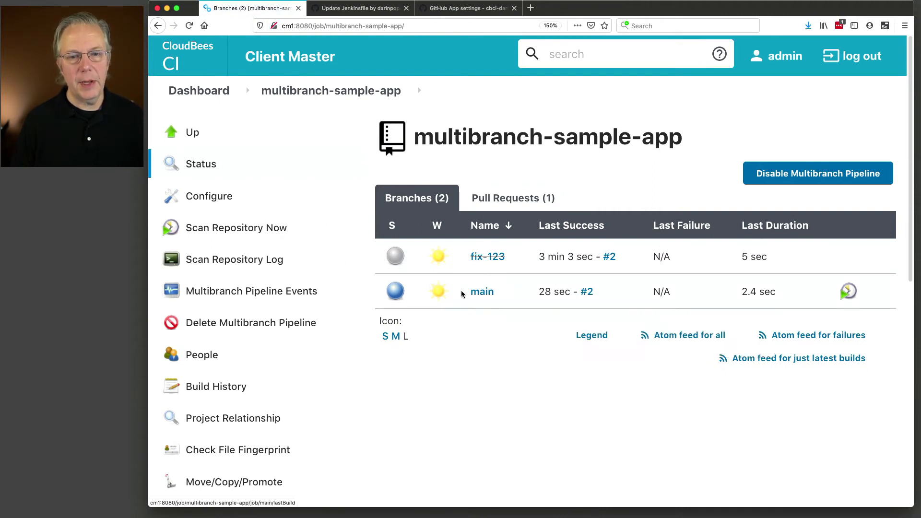
# Step: Open the console output of the main branch's build #2 and examine its trigger, the fix-branch stage and the PR stage
pyautogui.click(482, 292)
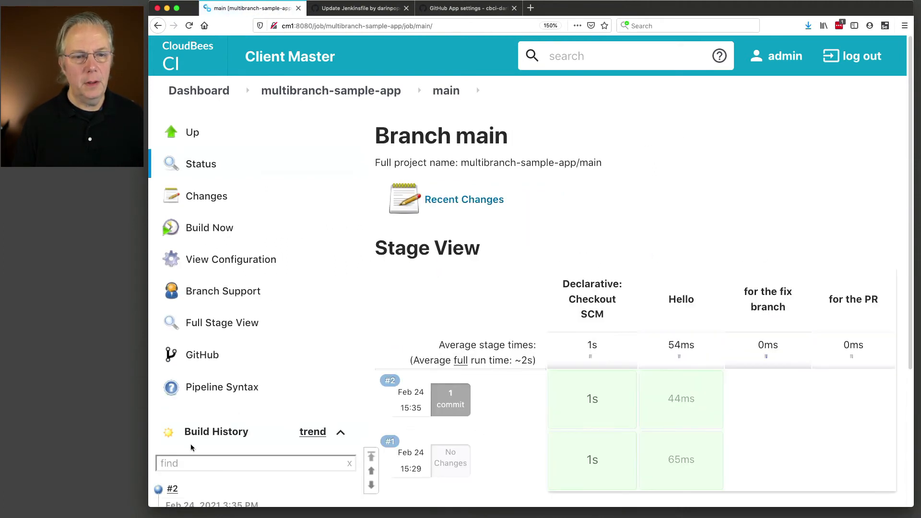
pyautogui.scroll(-2, 214, 409)
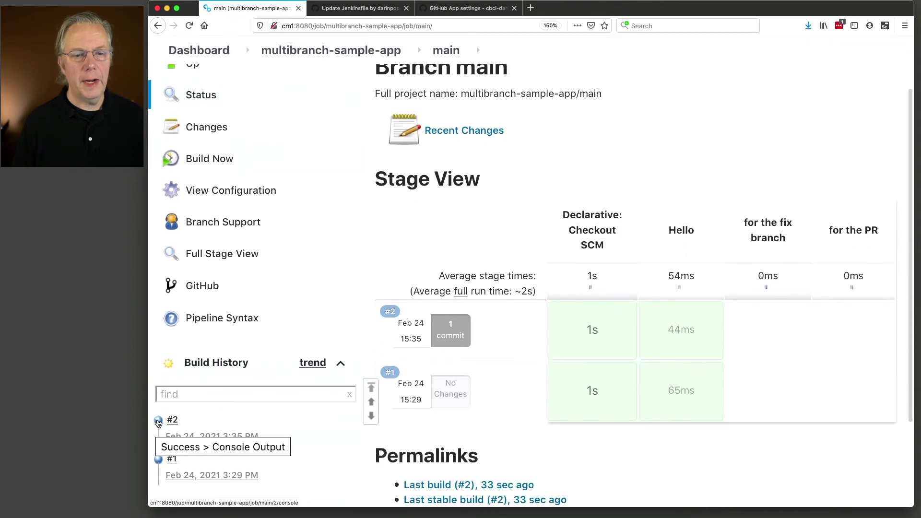
pyautogui.click(158, 421)
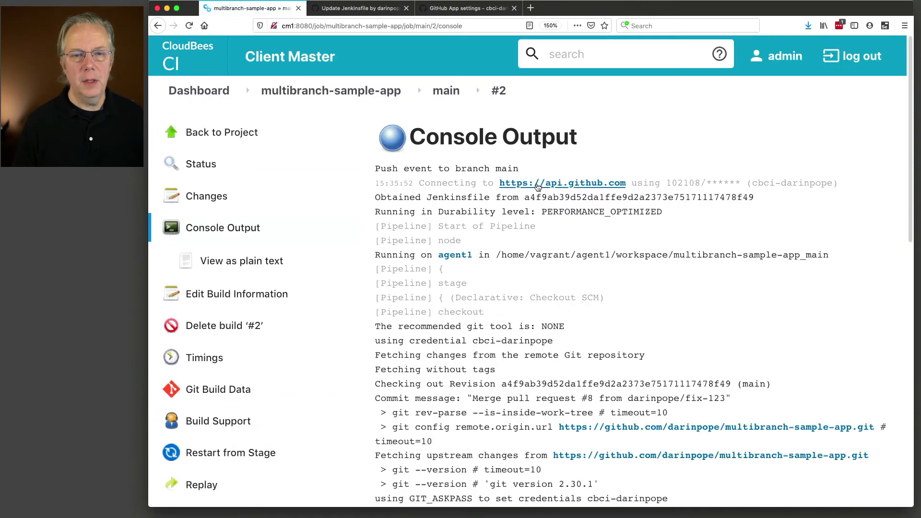
pyautogui.scroll(-5, 525, 366)
pyautogui.scroll(-7, 525, 364)
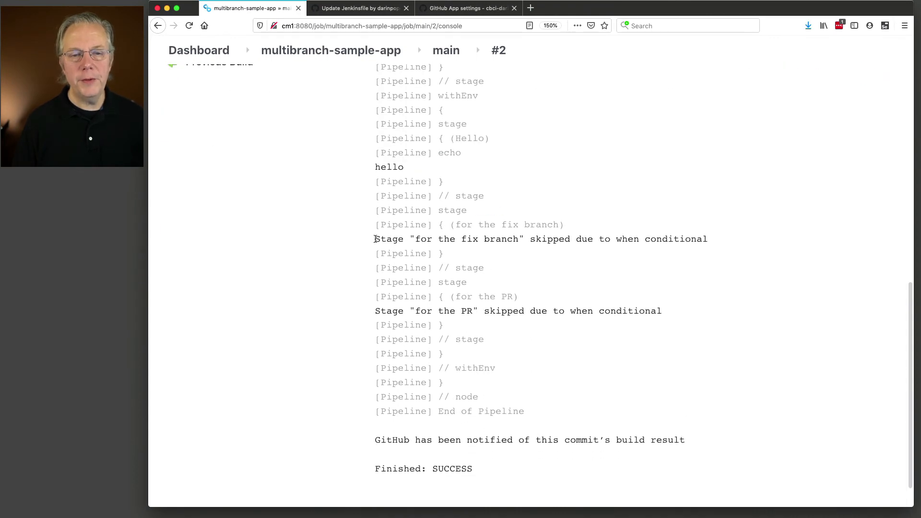
pyautogui.moveTo(375, 238); pyautogui.dragTo(496, 236)
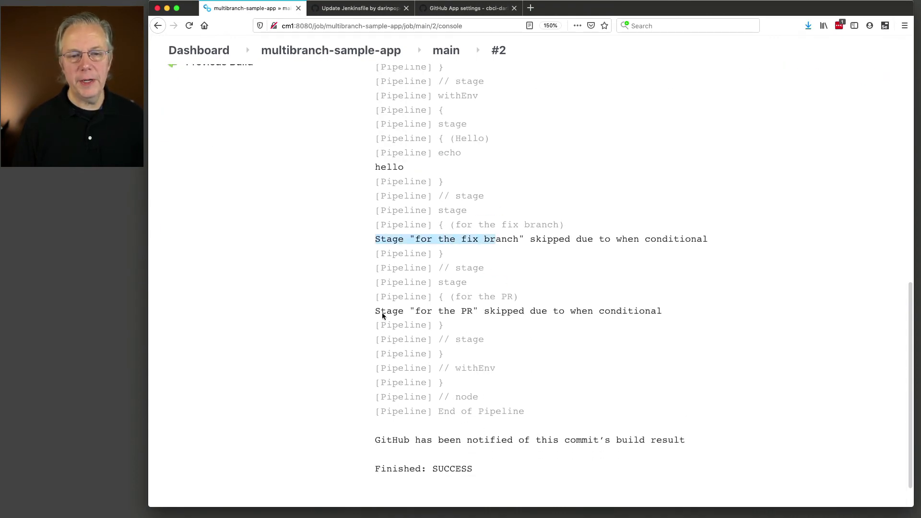
pyautogui.moveTo(383, 315); pyautogui.dragTo(483, 310)
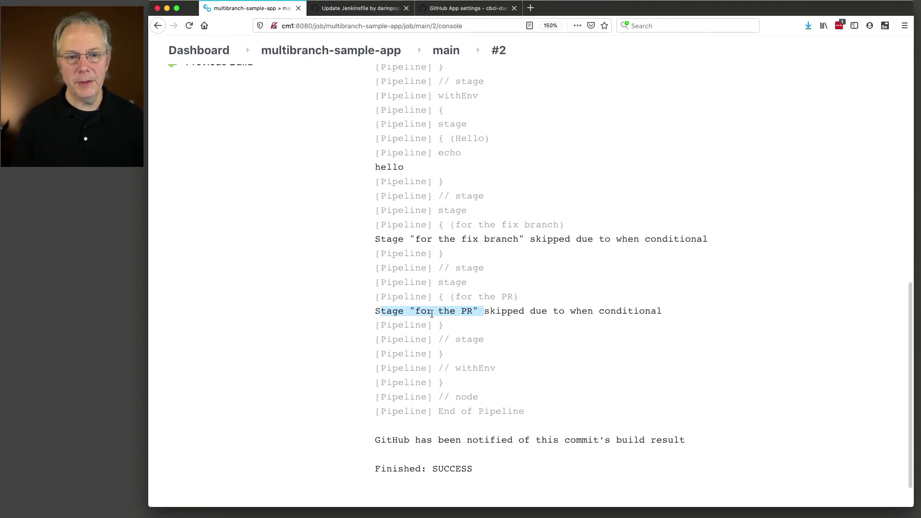
# Step: Return to the multibranch-sample-app overview, rescan the repository, and reload the branch list
pyautogui.scroll(15, 432, 314)
pyautogui.click(331, 91)
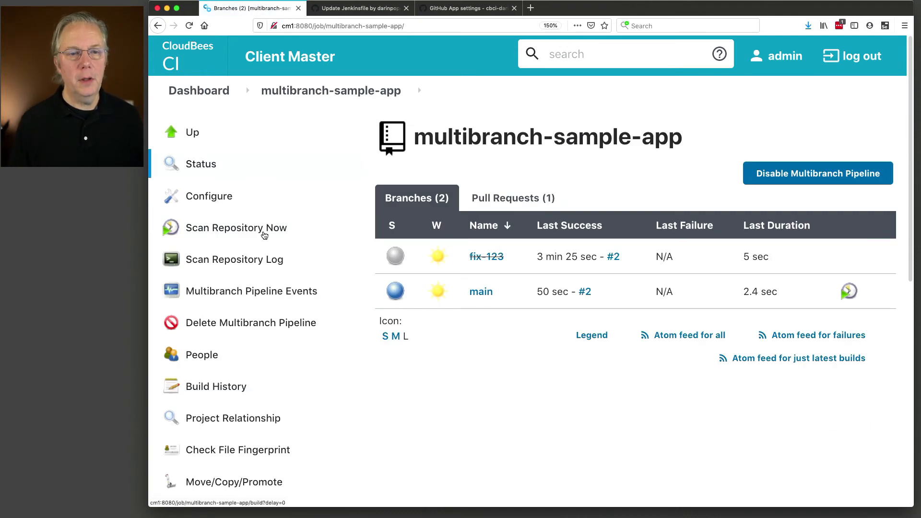
pyautogui.click(263, 233)
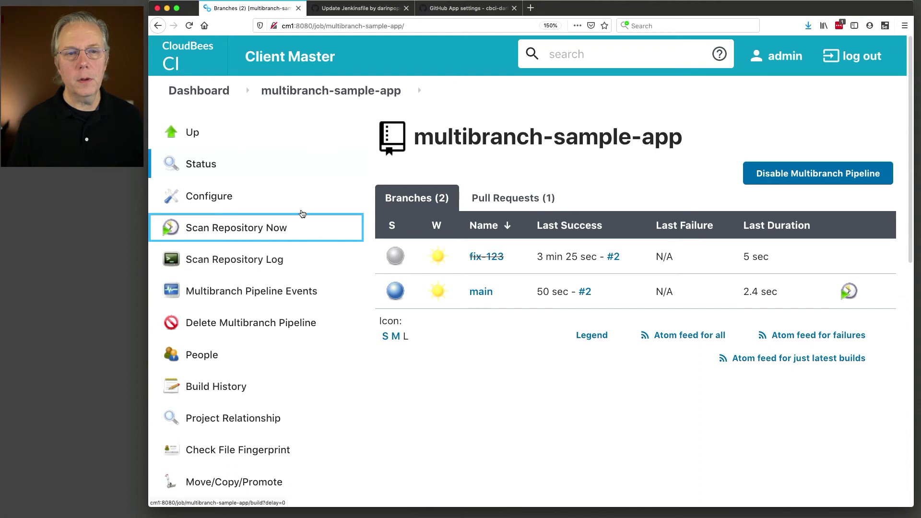
pyautogui.click(343, 94)
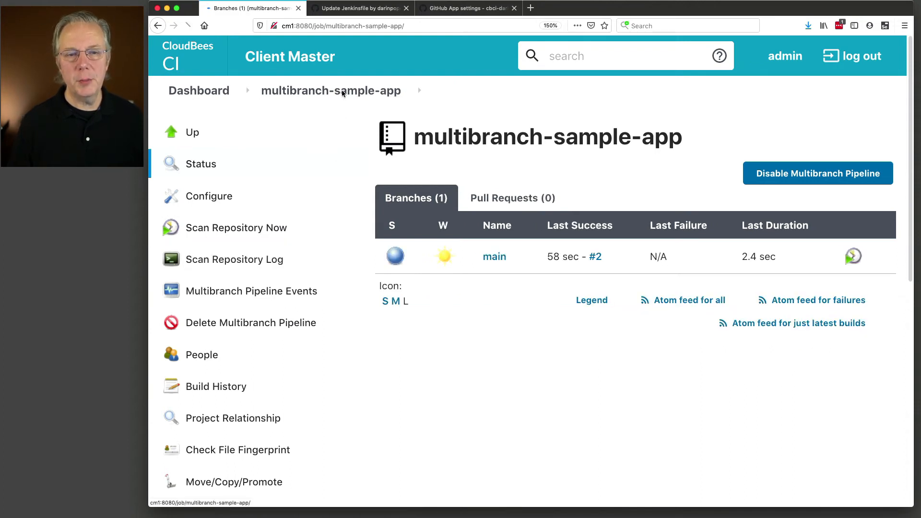
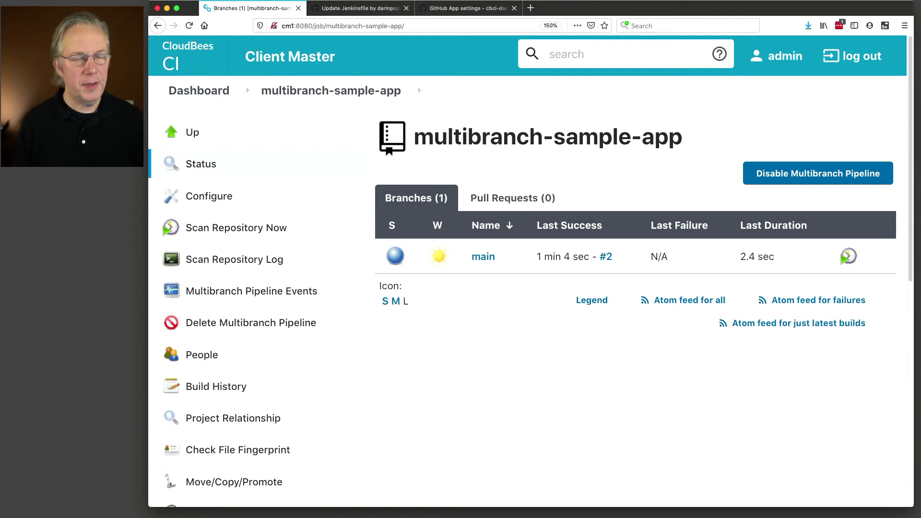
# Step: Switch to the terminal and check out the main branch of the local multibranch-sample-app repository
pyautogui.press('super+Tab')
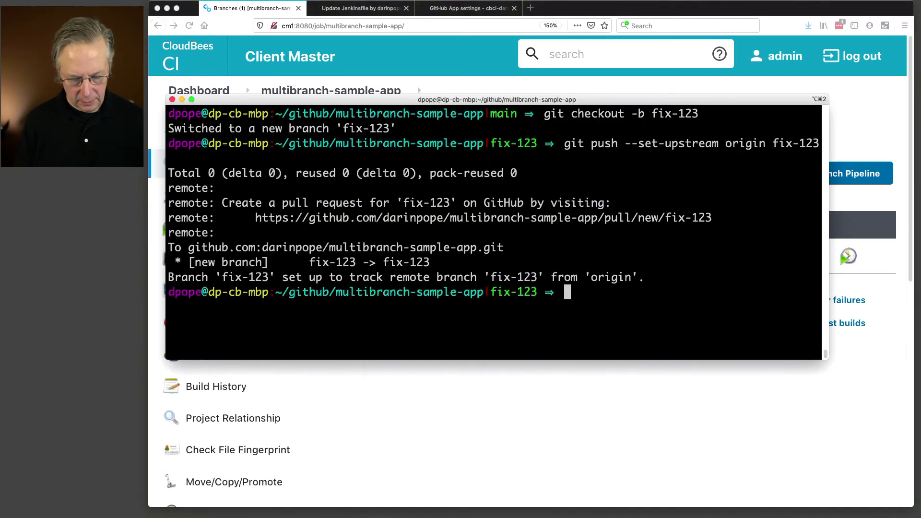
pyautogui.write('git checkout ')
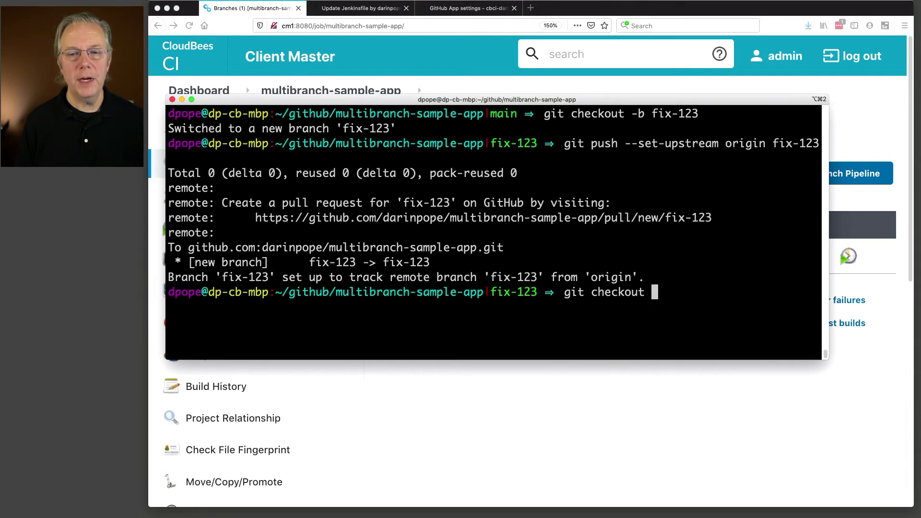
pyautogui.write('main')
pyautogui.press('Return')
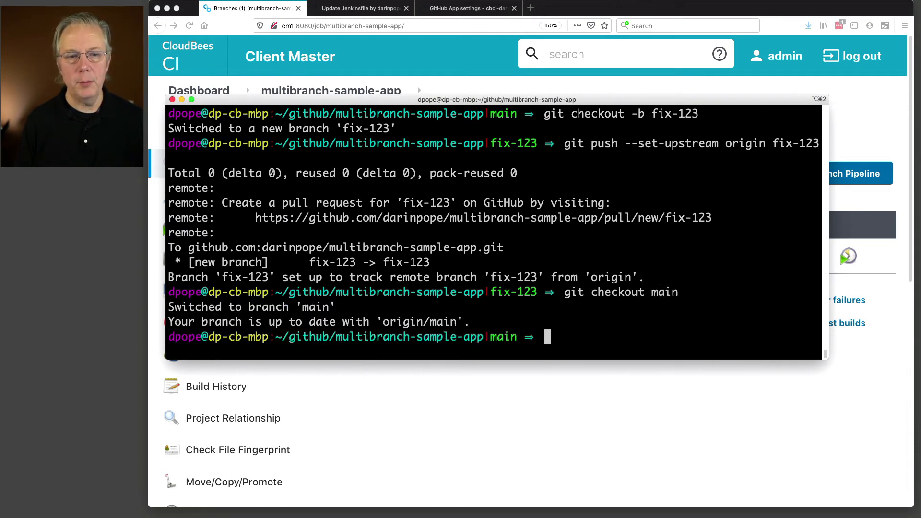
# Step: Pull the latest remote changes into the local main branch with git pull
pyautogui.write('git r')
pyautogui.press('BackSpace')
pyautogui.press('BackSpace')
pyautogui.press('BackSpace')
pyautogui.press('BackSpace')
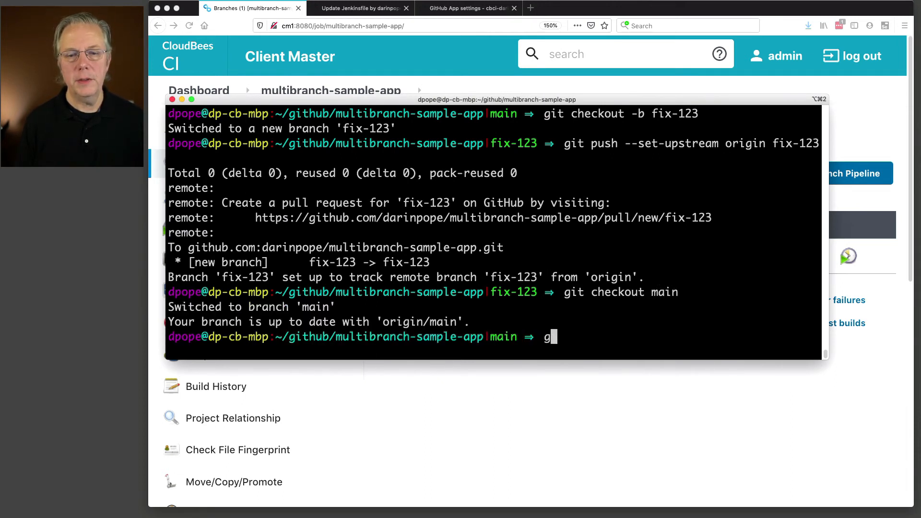
pyautogui.write('i p')
pyautogui.press('BackSpace')
pyautogui.press('BackSpace')
pyautogui.press('BackSpace')
pyautogui.write('t')
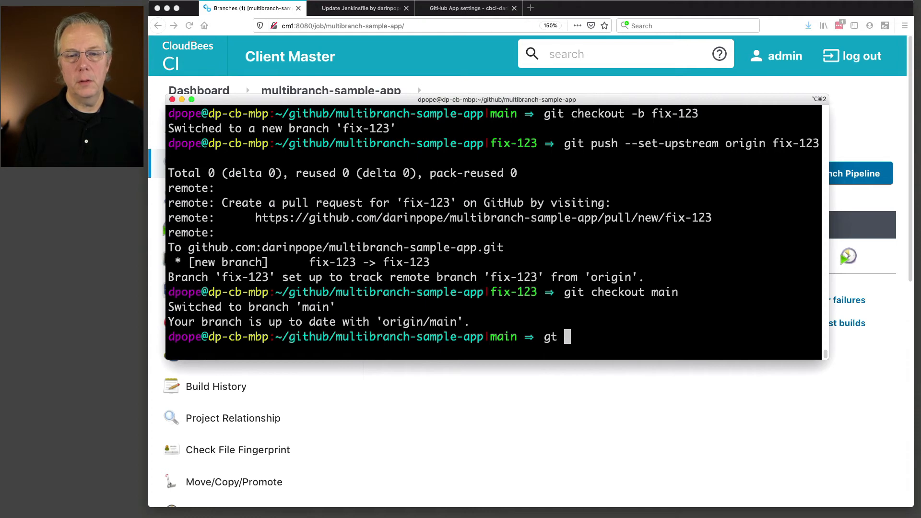
pyautogui.press('BackSpace')
pyautogui.press('BackSpace')
pyautogui.write('it pull')
pyautogui.press('Return')
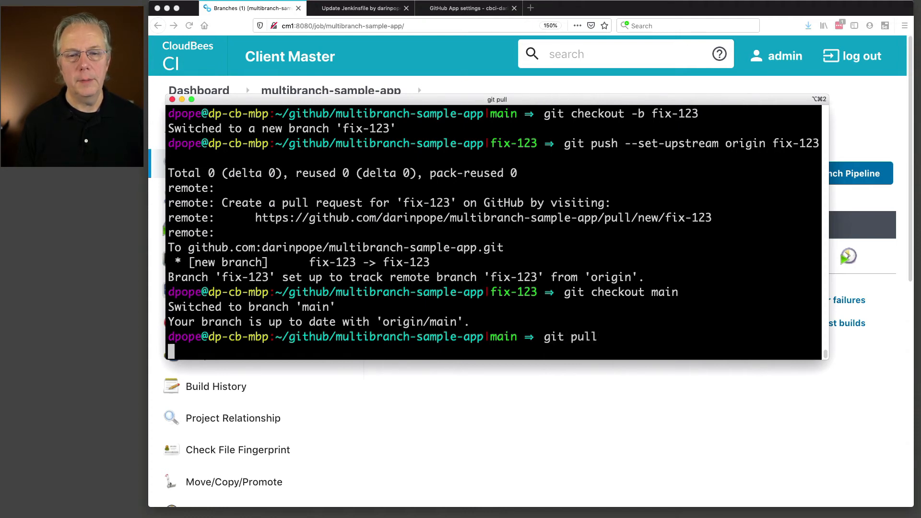
# Step: Remove Jenkinsfile from the local repository with git rm
pyautogui.write('git rm ')
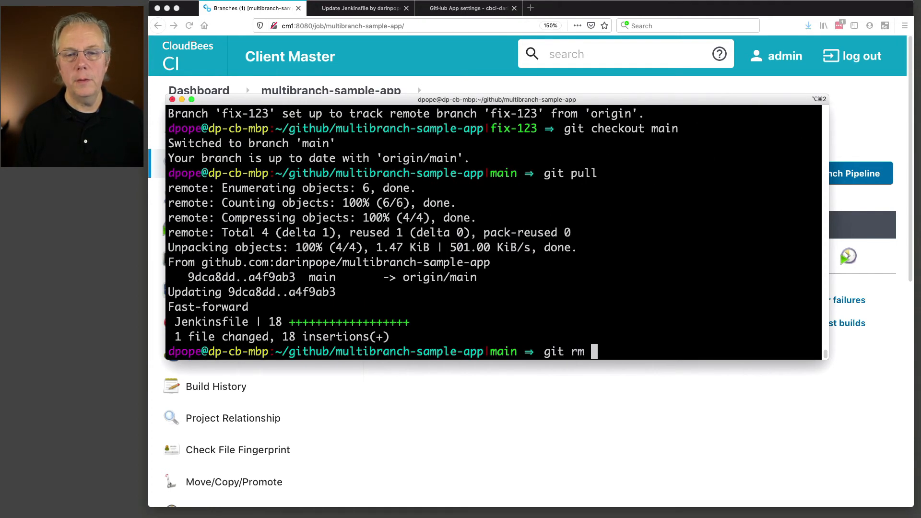
pyautogui.write('Jenkinsfile')
pyautogui.press('Return')
# Step: Commit the deletion with the message "remove Jenkinsfile" and push main to the remote
pyautogui.write('git')
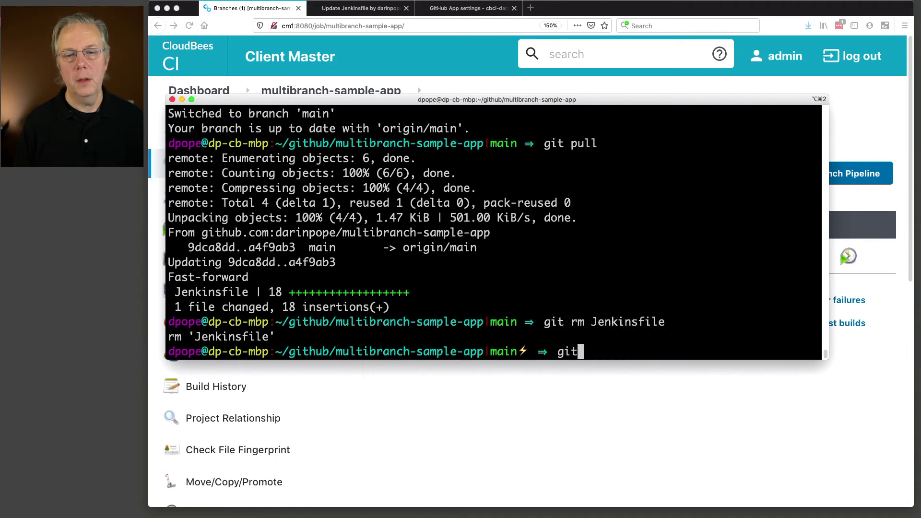
pyautogui.write(' commit -m "')
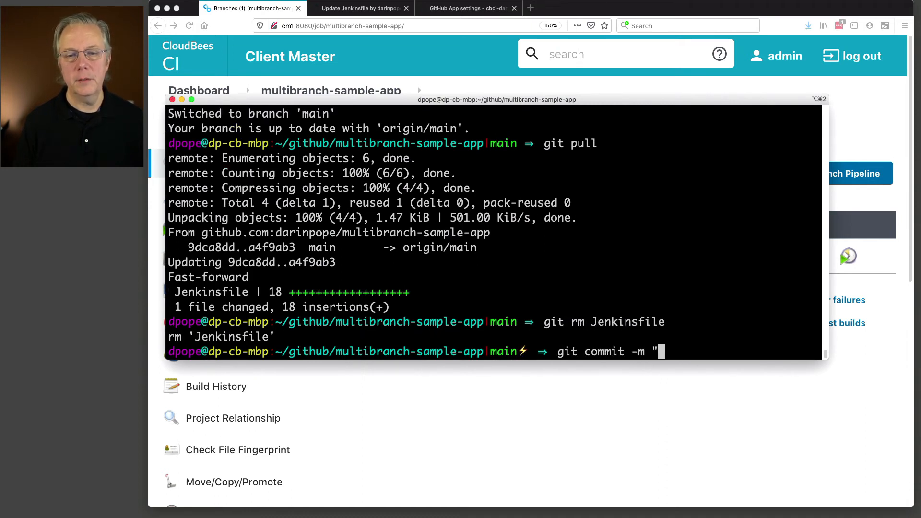
pyautogui.write('remove')
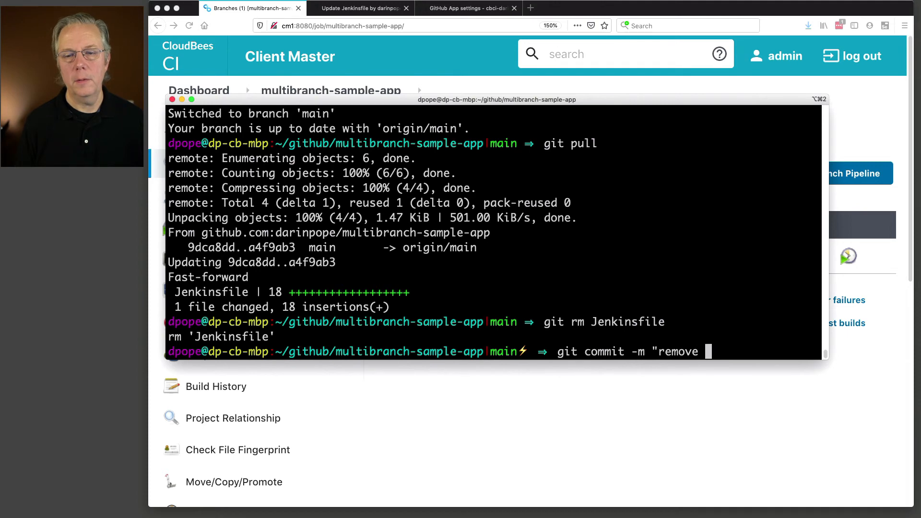
pyautogui.write('"Jenkinsfile"')
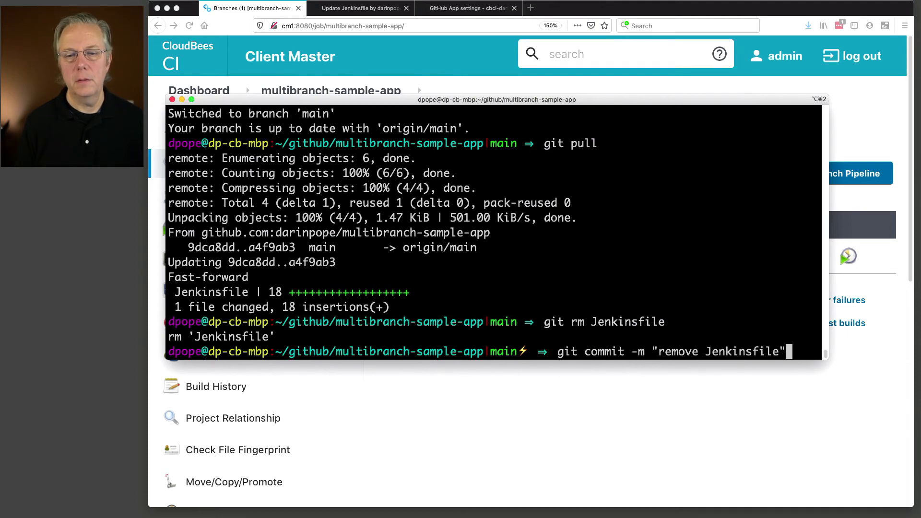
pyautogui.press('Return')
pyautogui.write('git push')
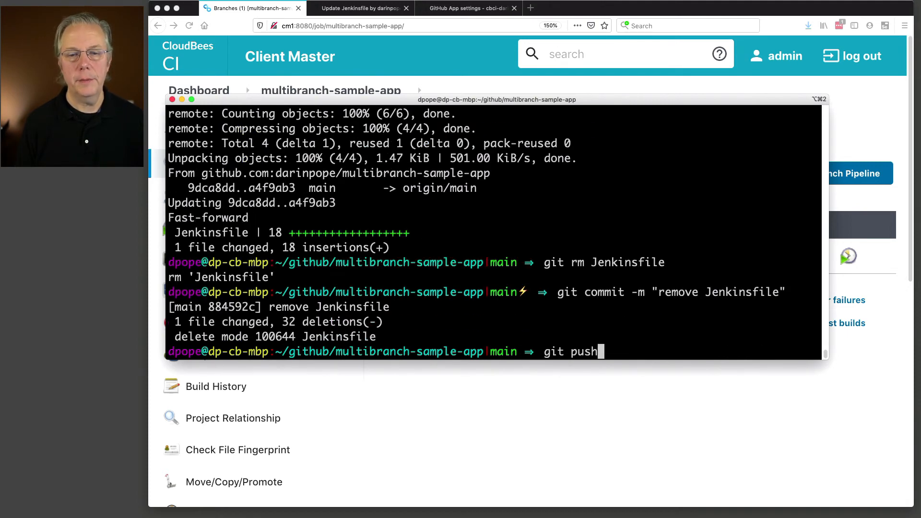
pyautogui.press('Return')
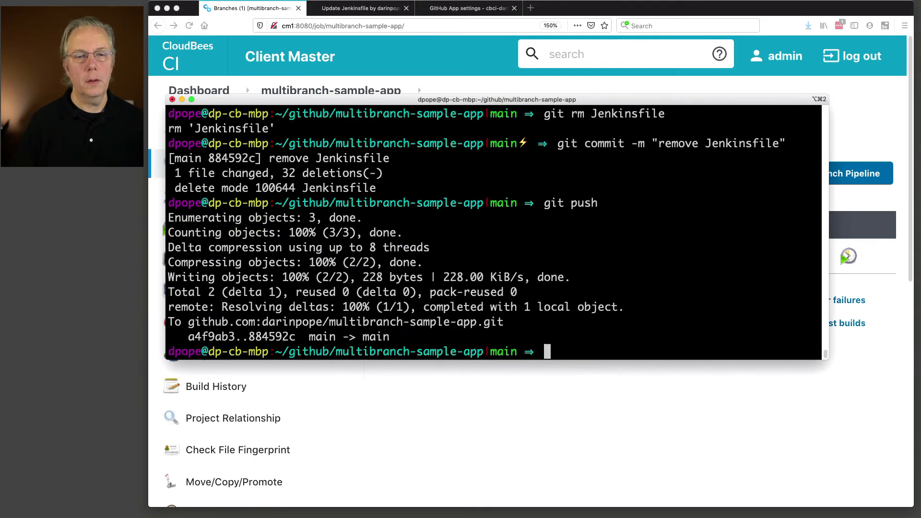
# Step: Switch to the browser and check the file list on the main page of the multibranch-sample-app GitHub repository
pyautogui.click(381, 397)
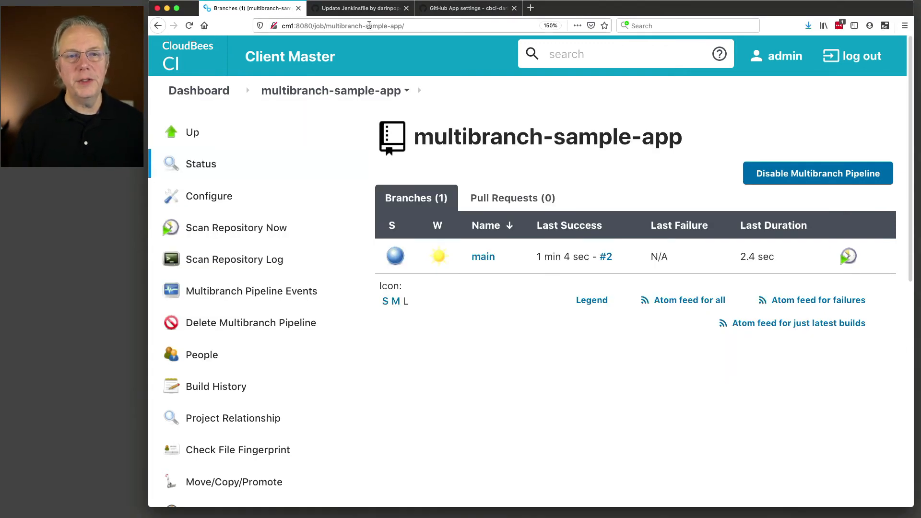
pyautogui.click(366, 9)
pyautogui.scroll(10, 290, 75)
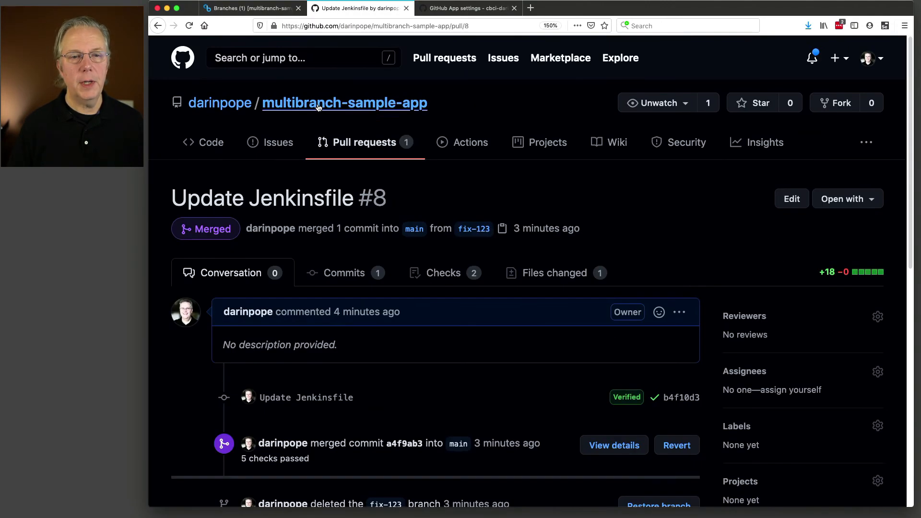
pyautogui.click(326, 108)
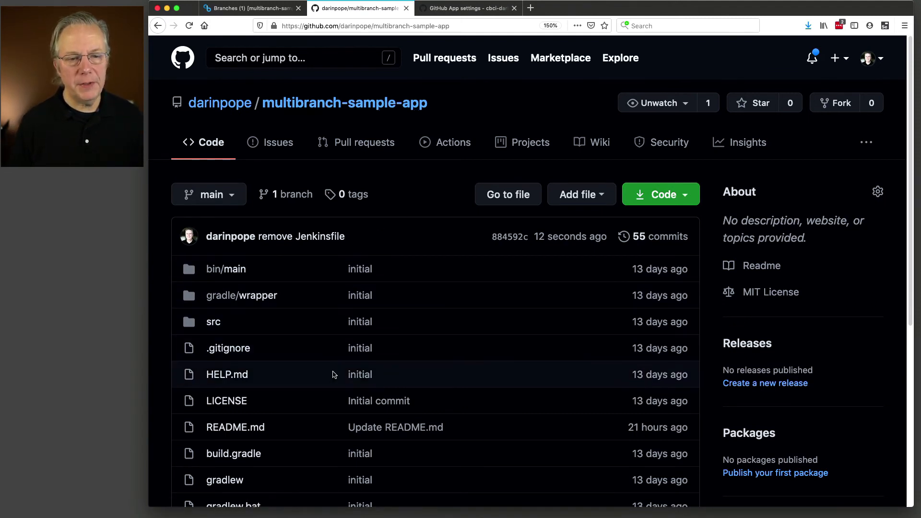
pyautogui.scroll(-3, 319, 360)
pyautogui.scroll(-2, 319, 360)
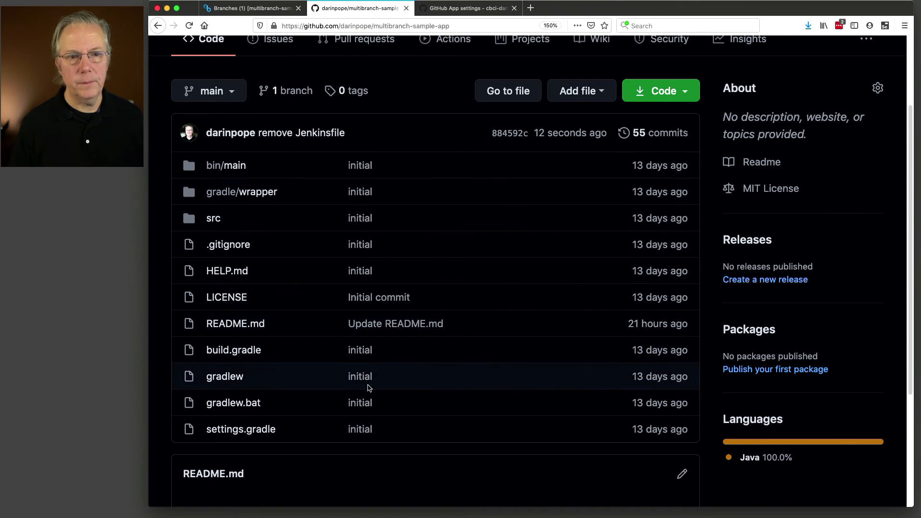
# Step: Run a repository scan on the multibranch-sample-app job in CloudBees CI and reload the job's page
pyautogui.click(244, 8)
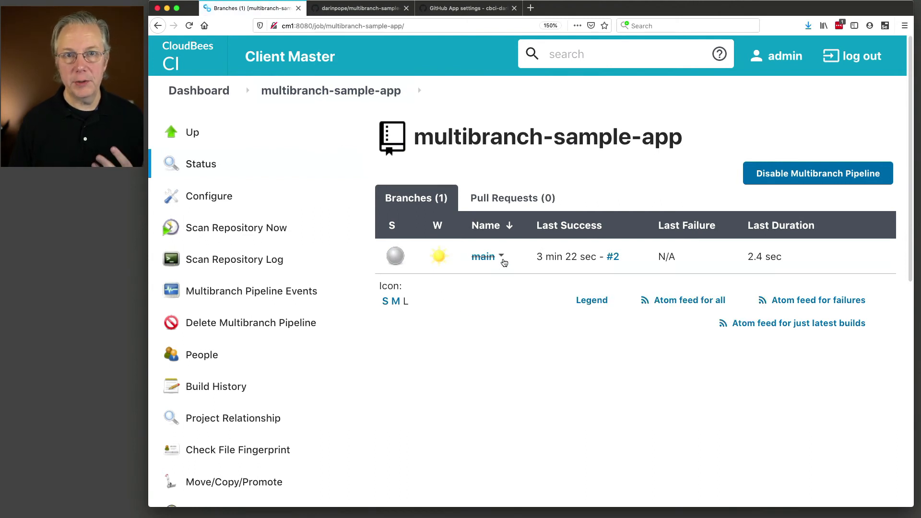
pyautogui.click(267, 230)
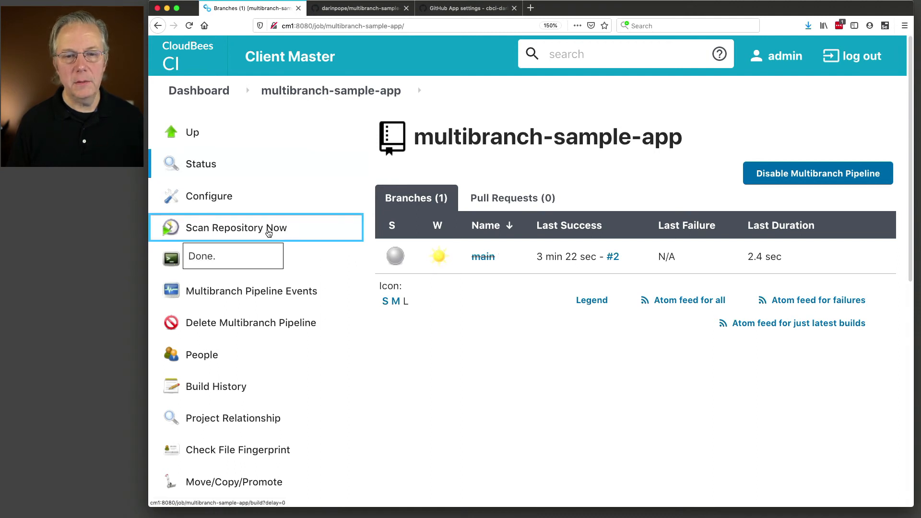
pyautogui.click(354, 92)
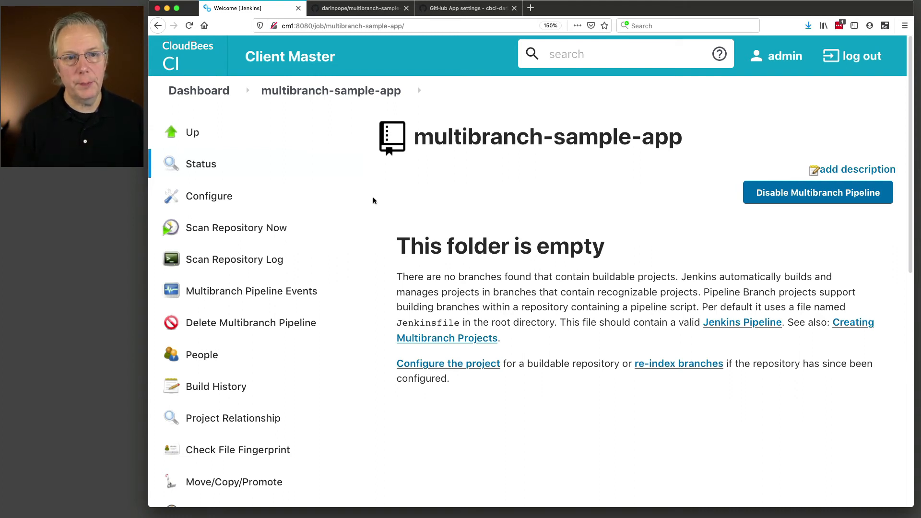
# Step: Open the multibranch-sample-app job's configuration and set the Build Configuration mode to Custom script
pyautogui.click(220, 197)
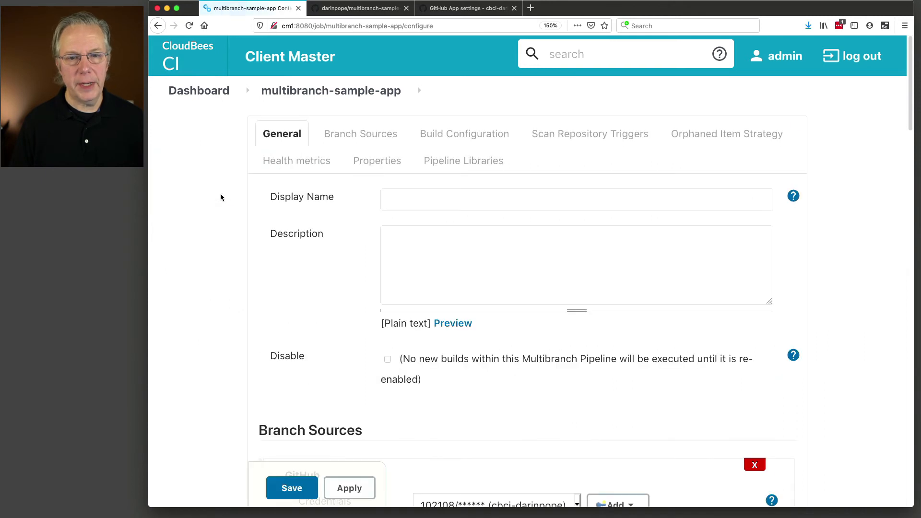
pyautogui.scroll(-5, 238, 232)
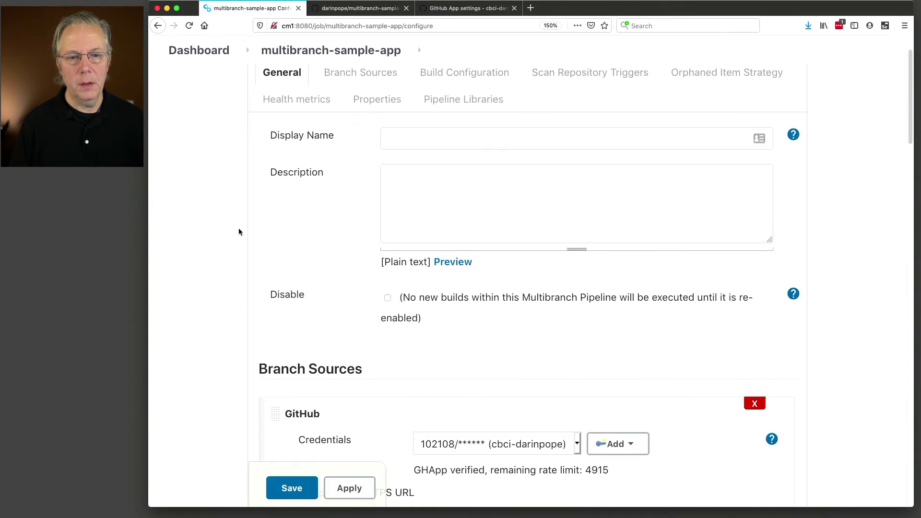
pyautogui.scroll(-5, 238, 232)
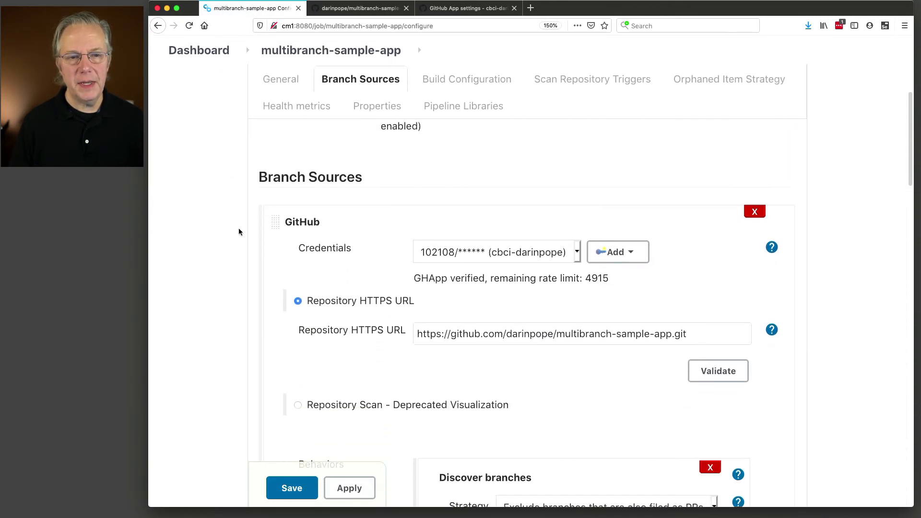
pyautogui.scroll(-8, 260, 234)
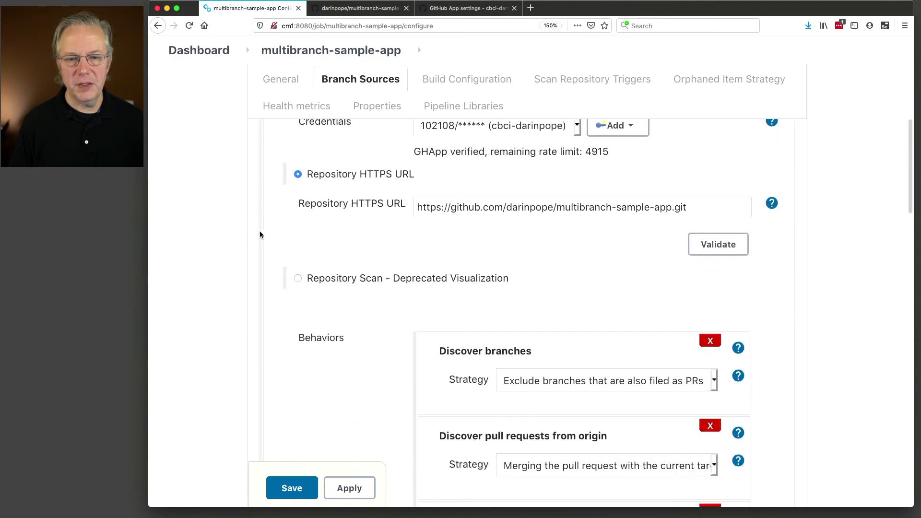
pyautogui.scroll(-15, 260, 233)
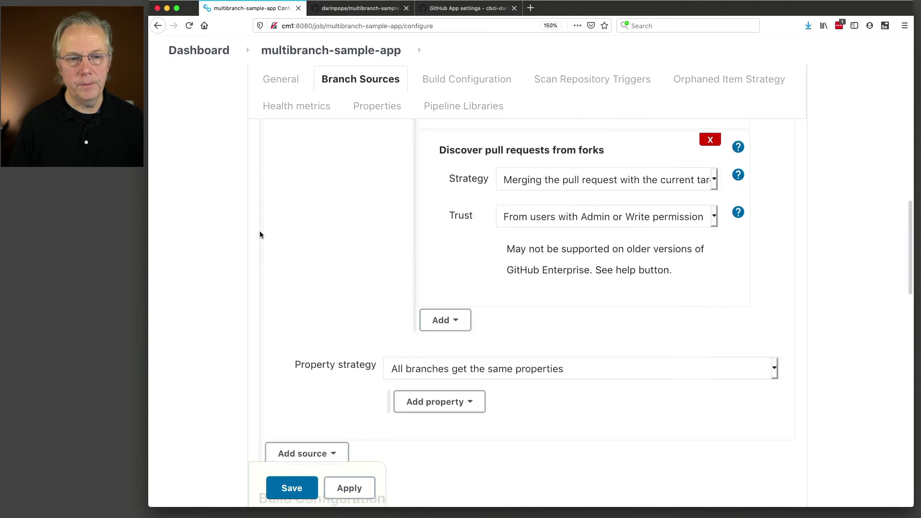
pyautogui.scroll(-7, 259, 233)
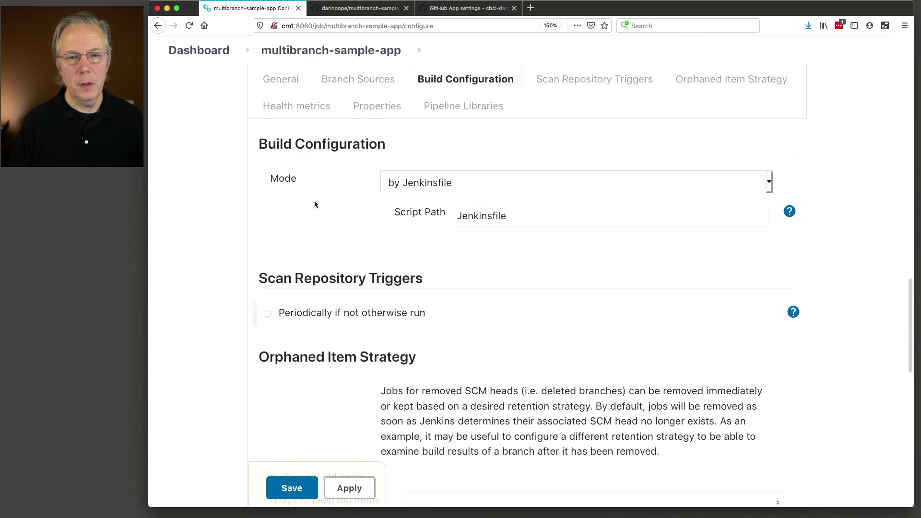
pyautogui.click(402, 182)
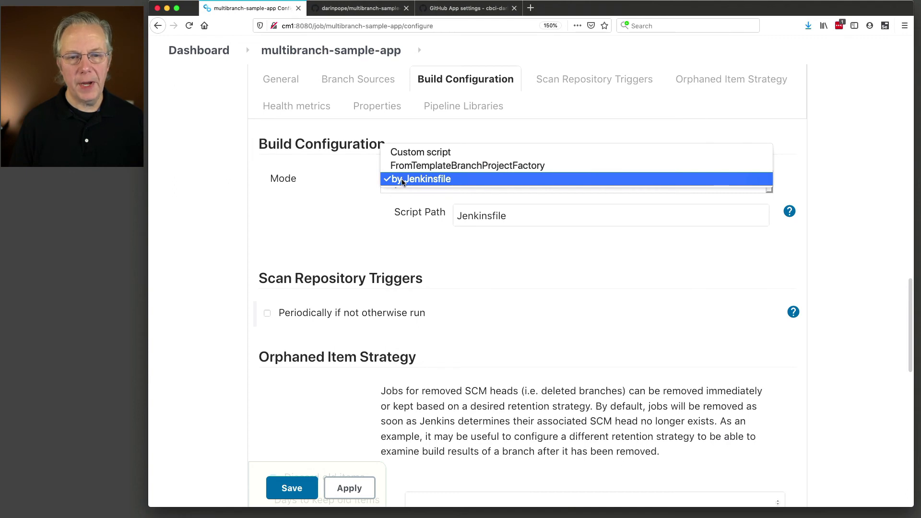
pyautogui.click(405, 153)
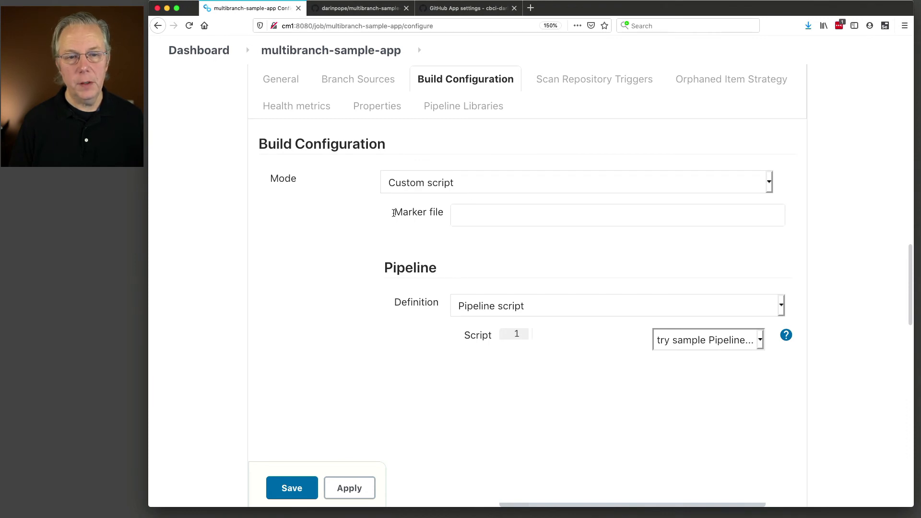
pyautogui.moveTo(392, 211); pyautogui.dragTo(446, 212)
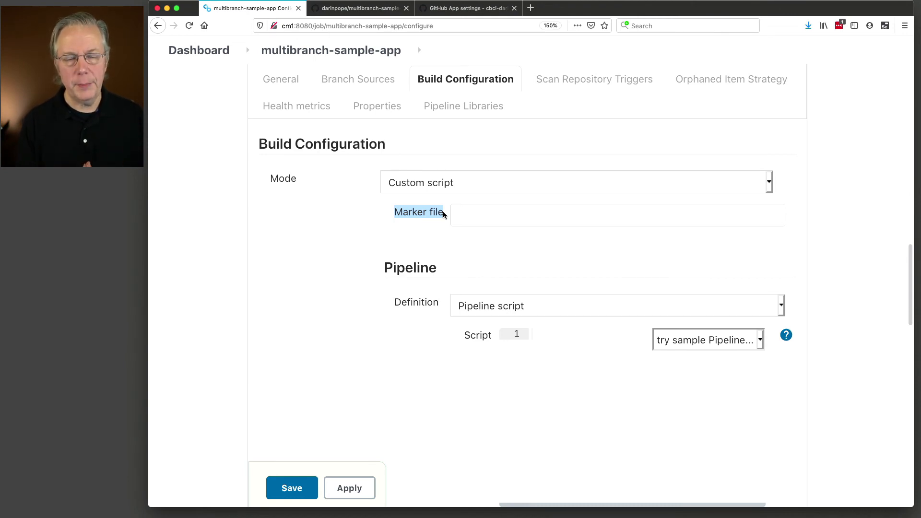
pyautogui.click(498, 211)
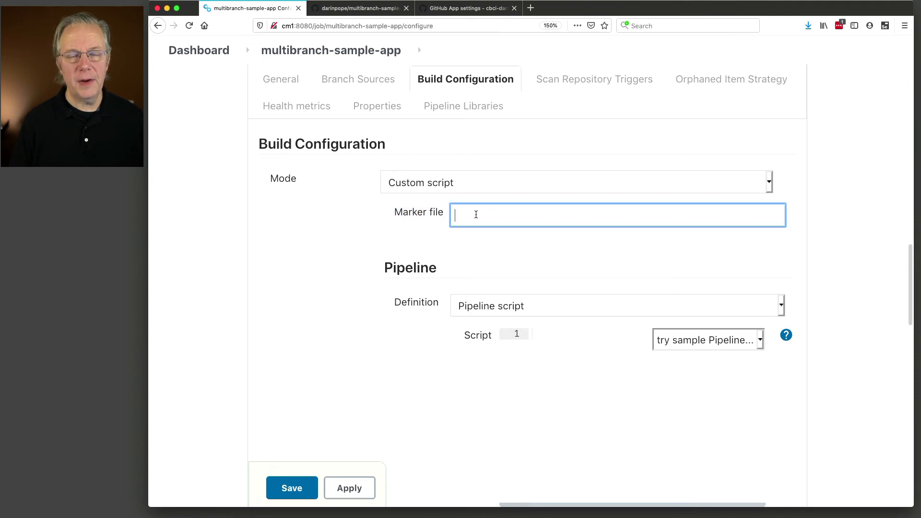
# Step: Set the custom script's Pipeline definition to Pipeline script from SCM
pyautogui.click(497, 309)
pyautogui.click(499, 315)
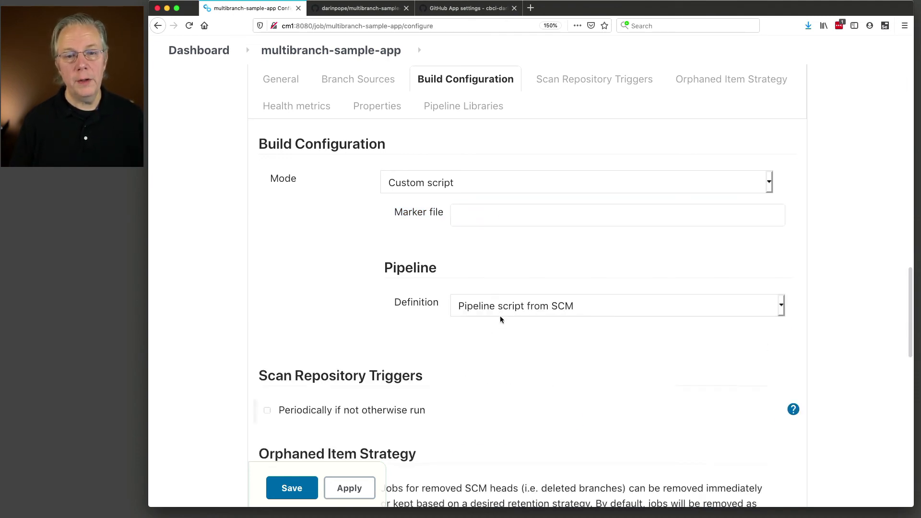
pyautogui.click(532, 306)
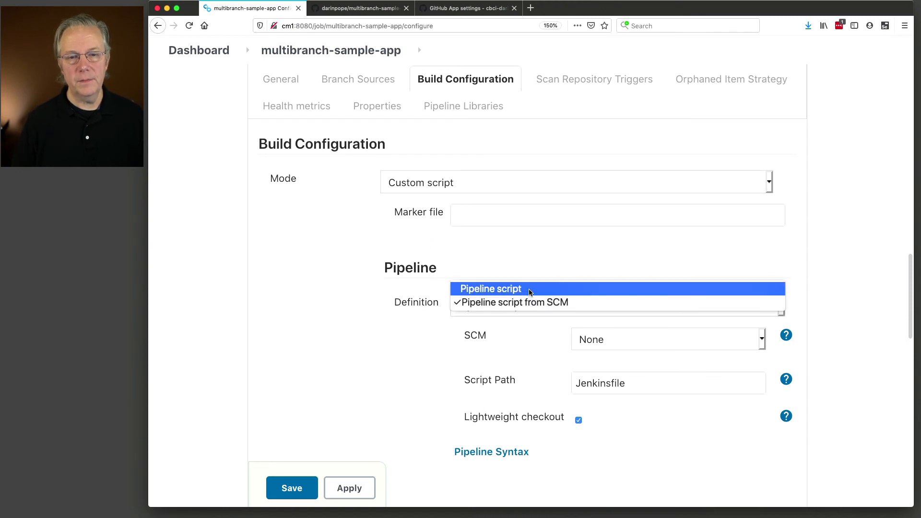
pyautogui.click(531, 290)
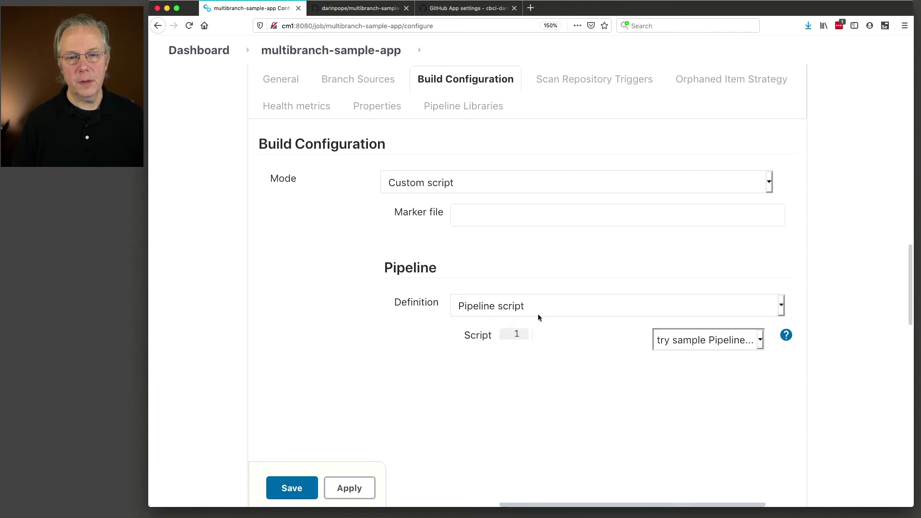
pyautogui.click(514, 314)
pyautogui.click(507, 318)
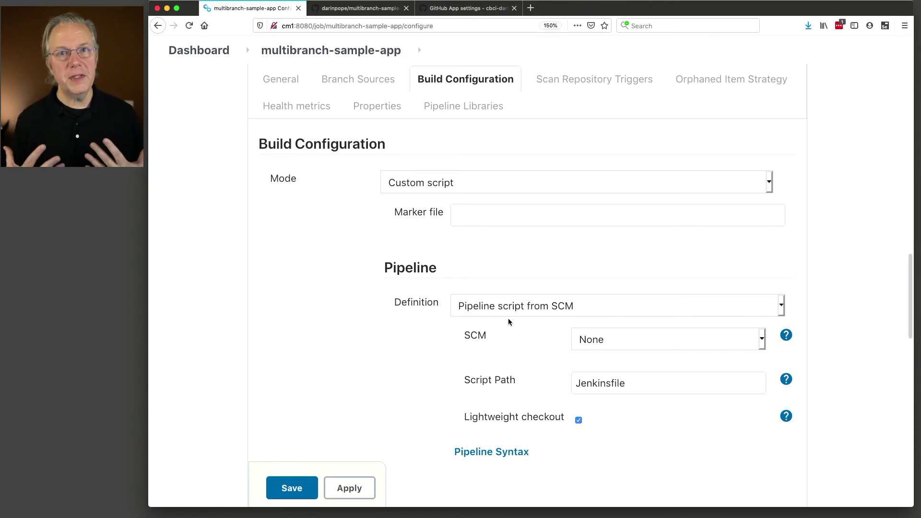
pyautogui.click(357, 8)
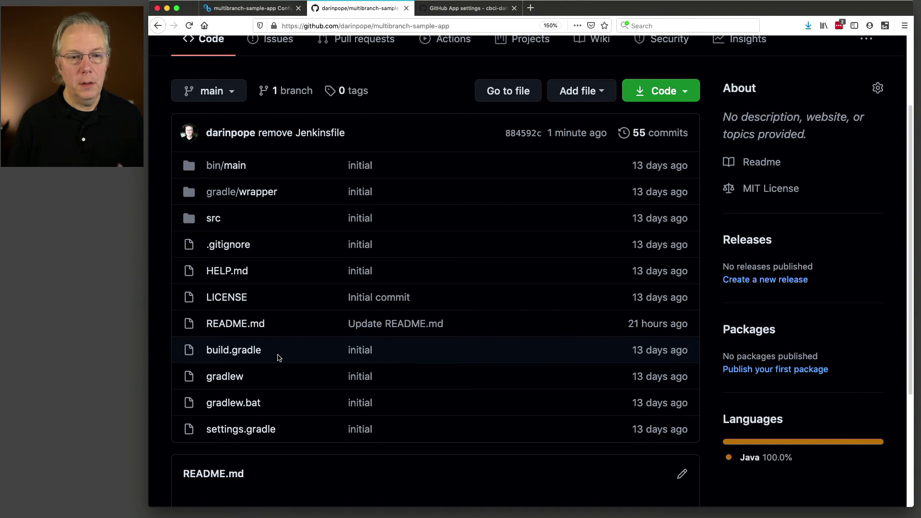
pyautogui.moveTo(264, 352); pyautogui.dragTo(206, 351)
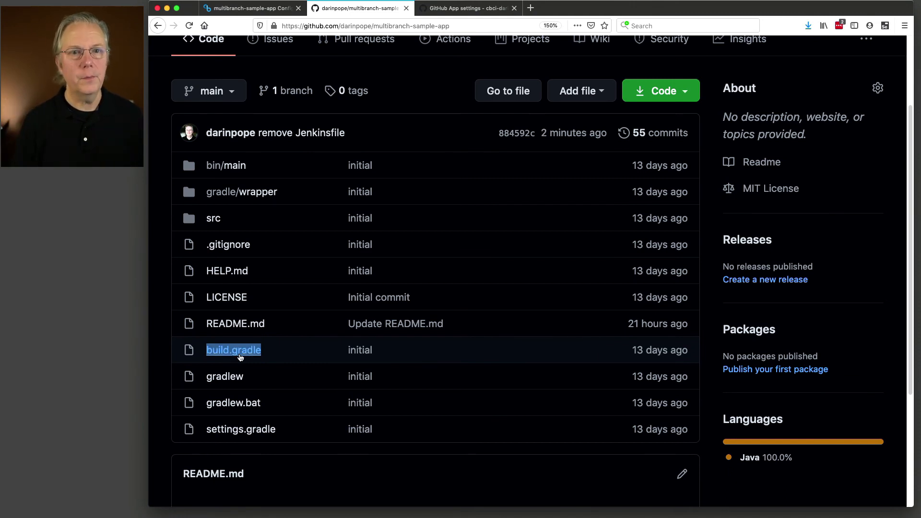
pyautogui.click(270, 12)
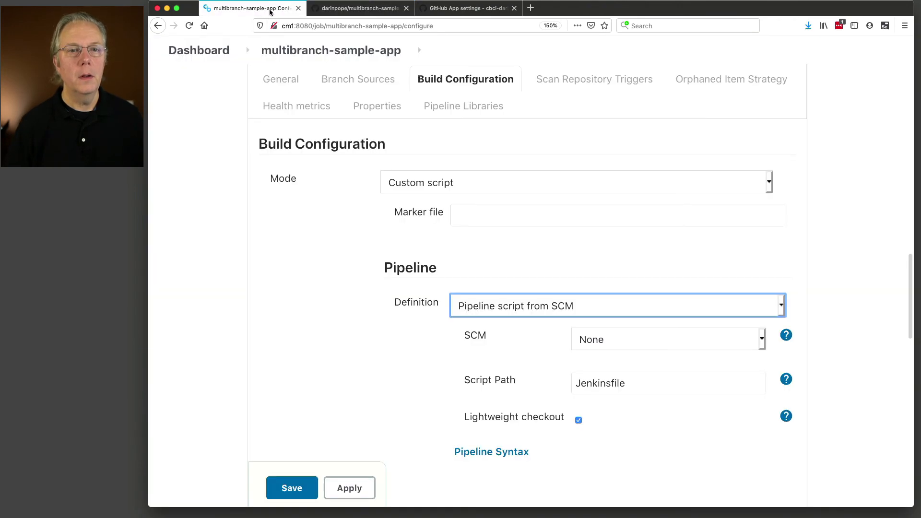
pyautogui.click(478, 222)
pyautogui.press('super+v')
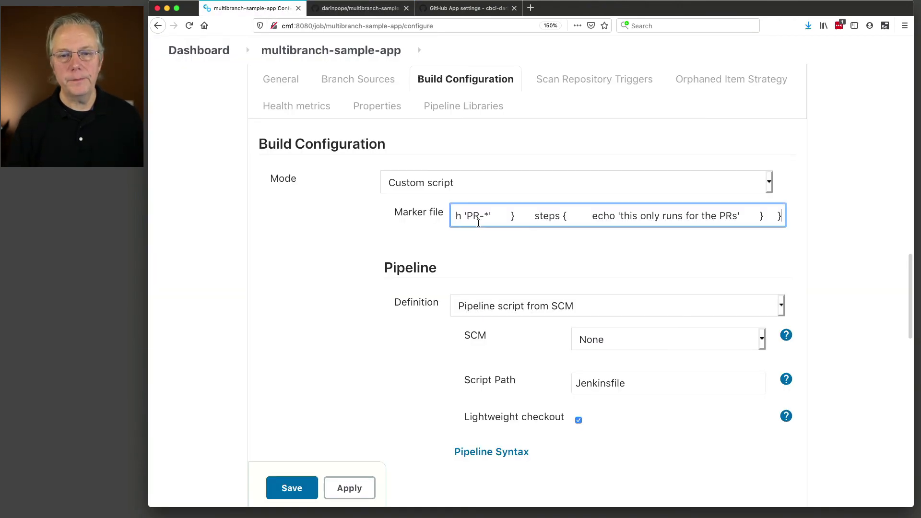
pyautogui.press('super+z')
pyautogui.press('super+Tab')
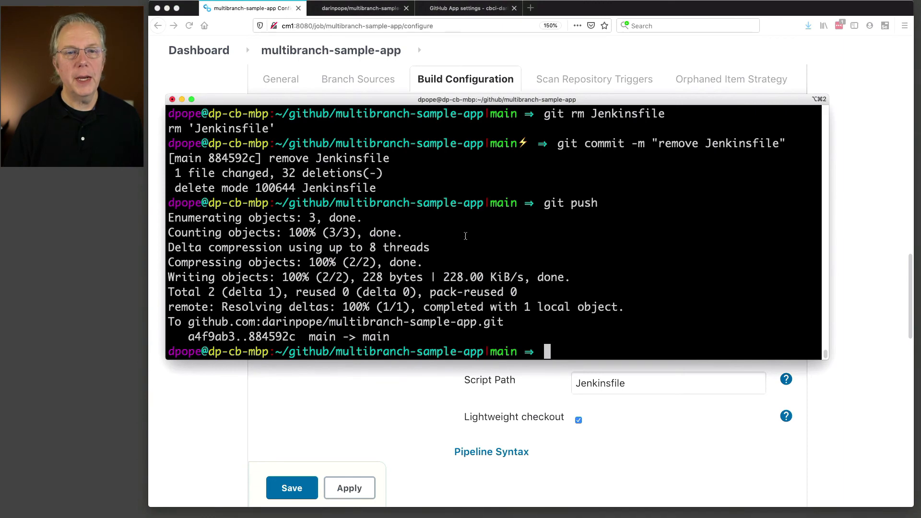
# Step: Copy the file name build.gradle from the GitHub repository and enter it as the custom script's marker file
pyautogui.click(360, 8)
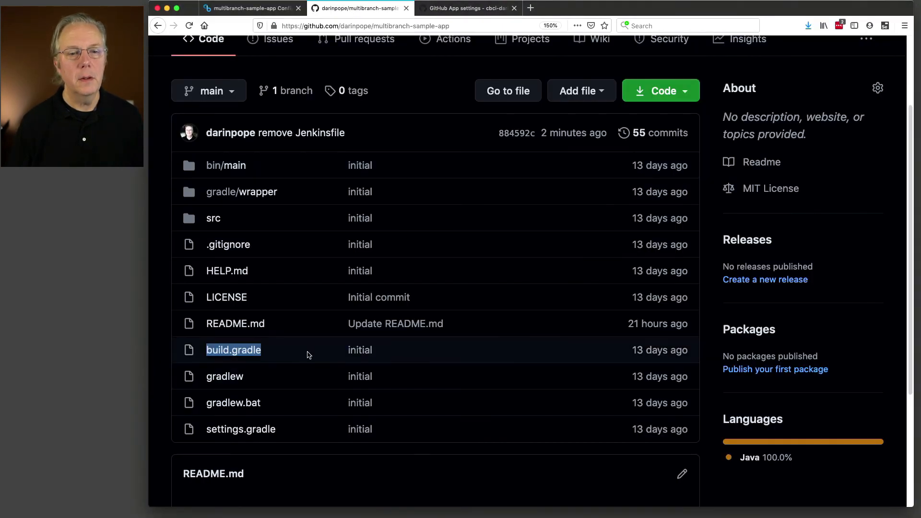
pyautogui.moveTo(307, 355); pyautogui.dragTo(208, 355)
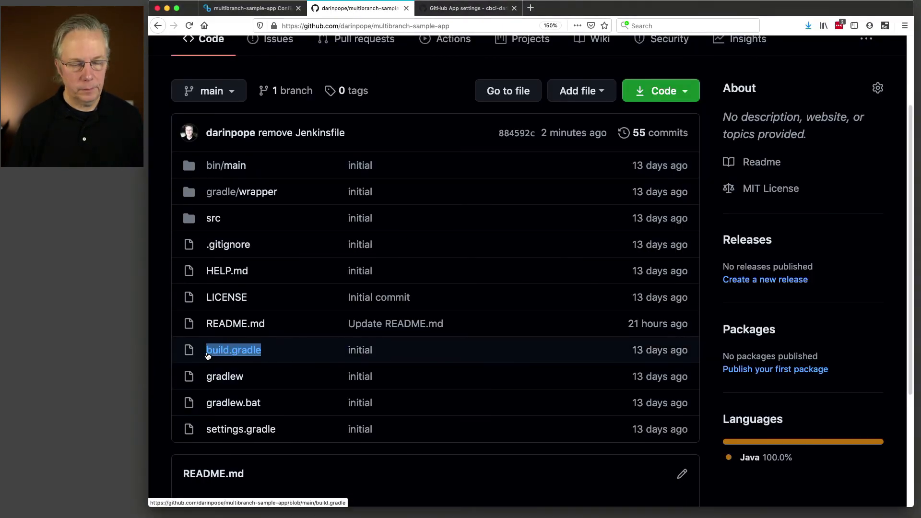
pyautogui.click(253, 9)
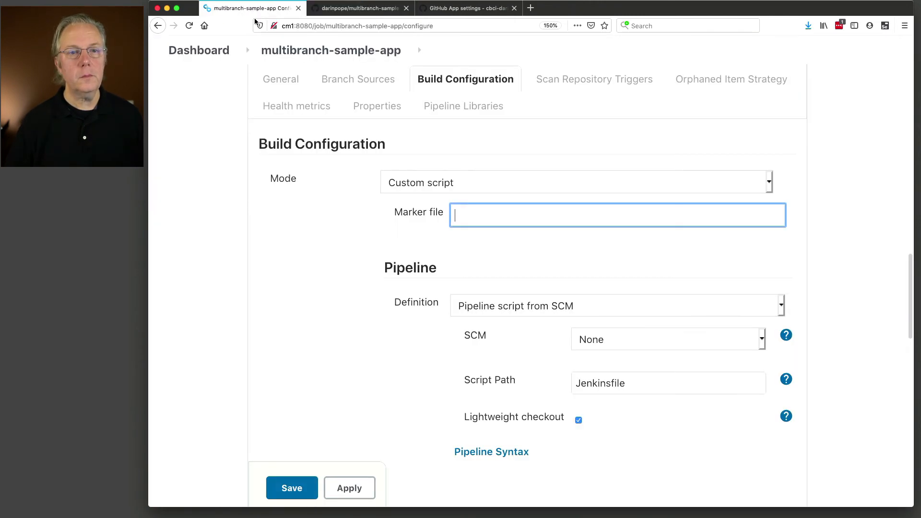
pyautogui.press('Tab')
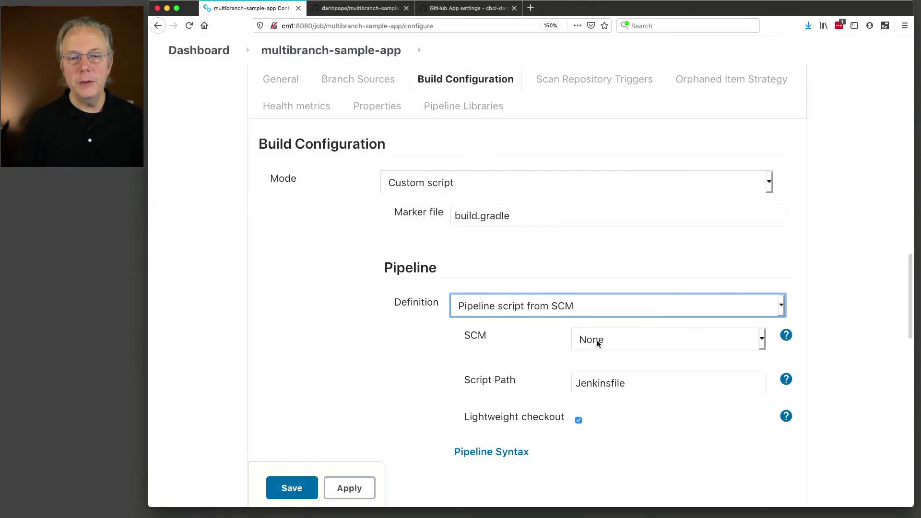
# Step: Set the pipeline's SCM to Git and enter the HTTPS URL of the GitHub repository jenkinsfile-library.git as the repository URL
pyautogui.click(597, 341)
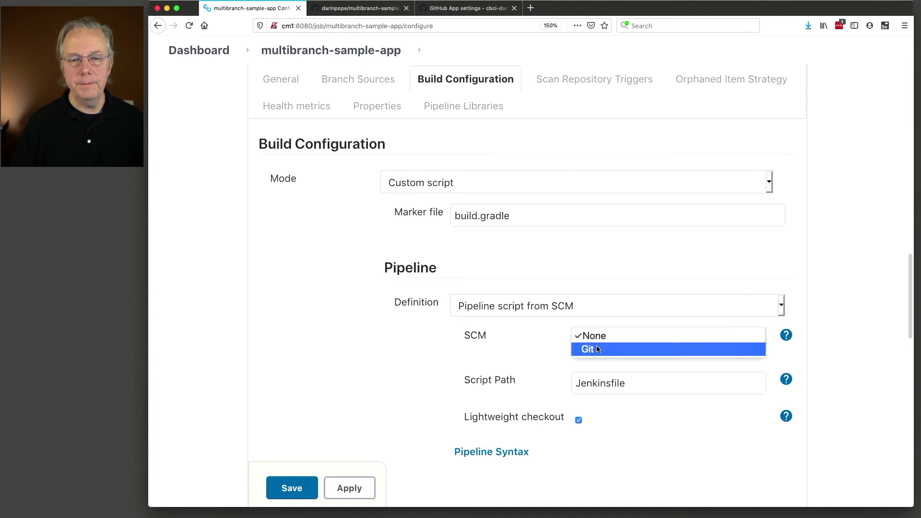
pyautogui.click(597, 350)
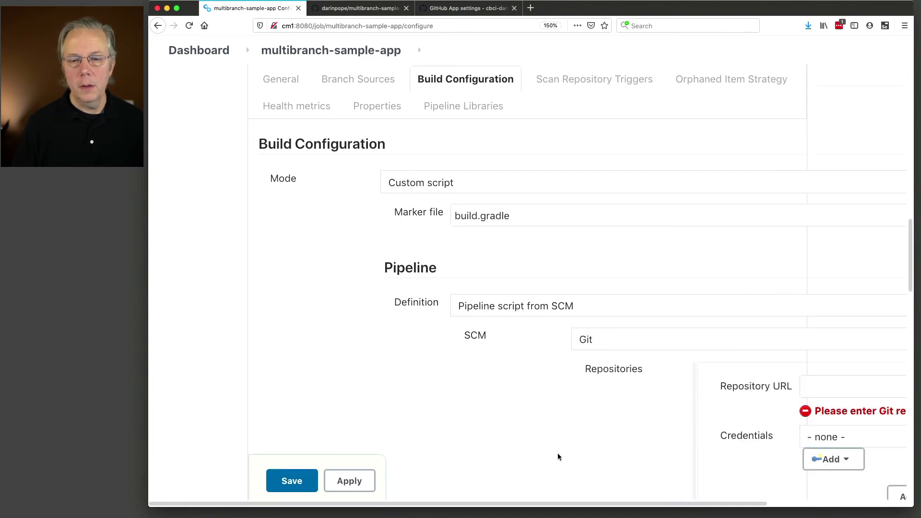
pyautogui.hscroll(5, 496, 477)
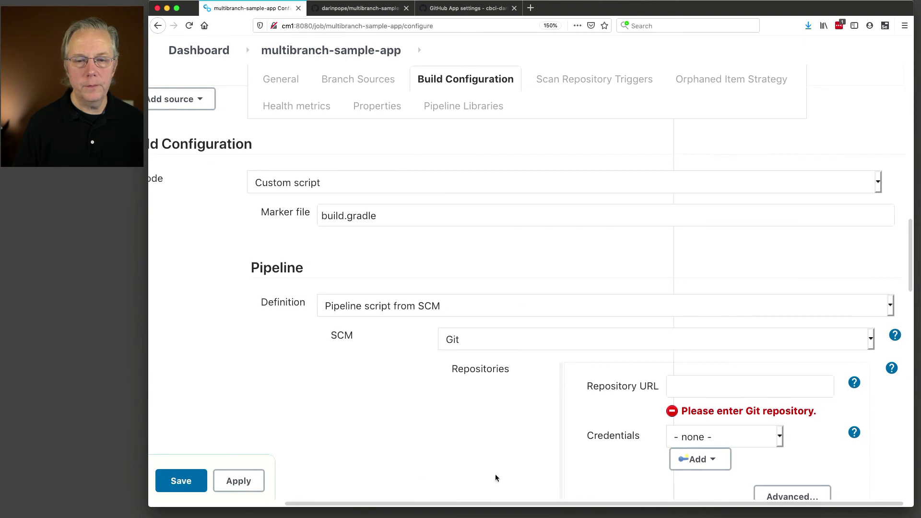
pyautogui.press('super+Tab')
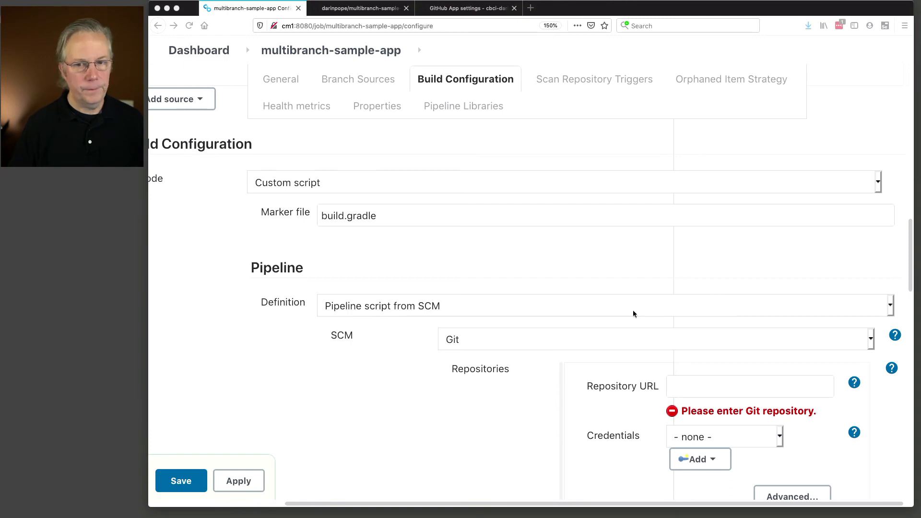
pyautogui.press('super+Tab')
pyautogui.click(714, 386)
pyautogui.write('https://github.com/darinpope/jenkinsfile-library.git')
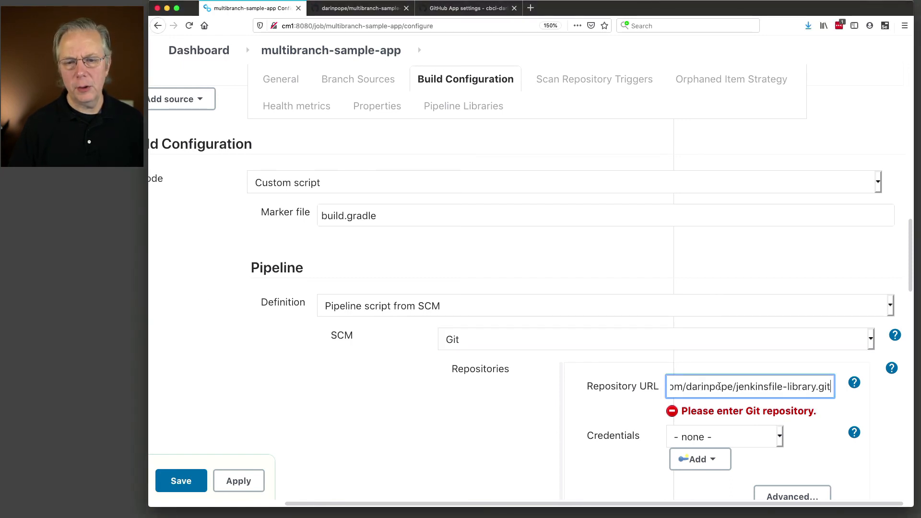
# Step: Leave the repository URL field and open the jenkinsfile-library GitHub repository in a new browser tab
pyautogui.press('Tab')
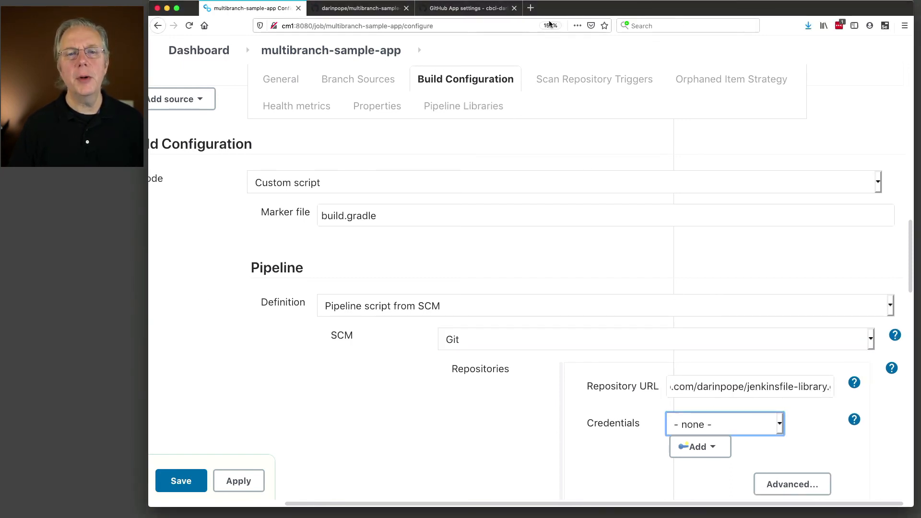
pyautogui.click(531, 8)
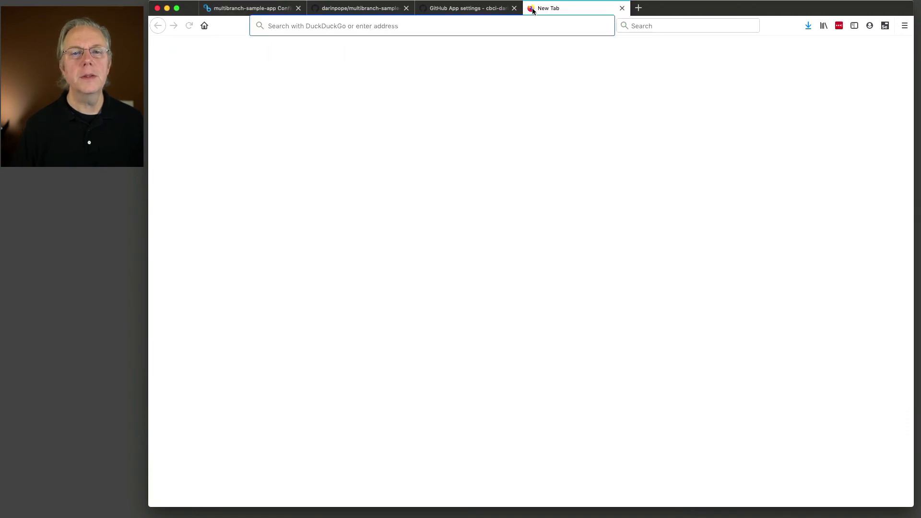
pyautogui.write('https://github.com/darinpope/jenkinsfile-library.git')
pyautogui.press('BackSpace')
pyautogui.press('BackSpace')
pyautogui.press('BackSpace')
pyautogui.press('BackSpace')
pyautogui.press('Return')
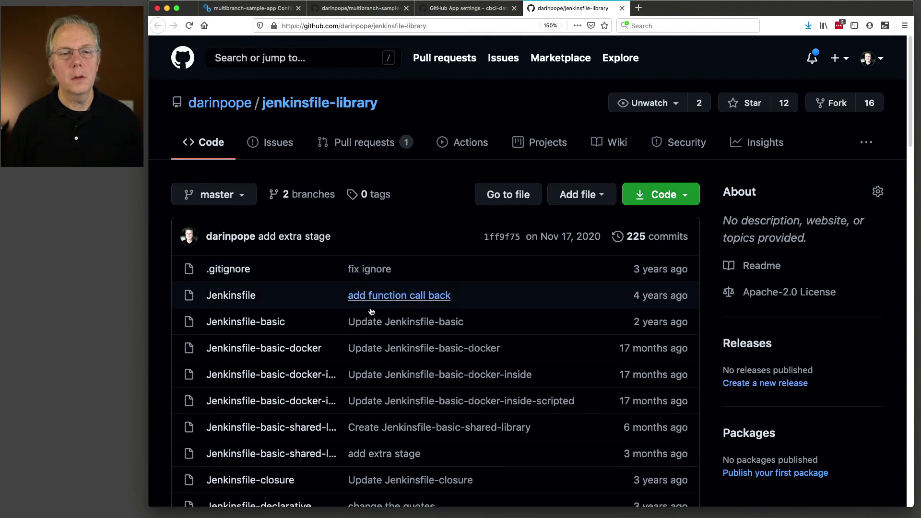
# Step: Open Jenkinsfile-basic in the jenkinsfile-library repository and examine its agent label, shell commands and file name
pyautogui.click(263, 322)
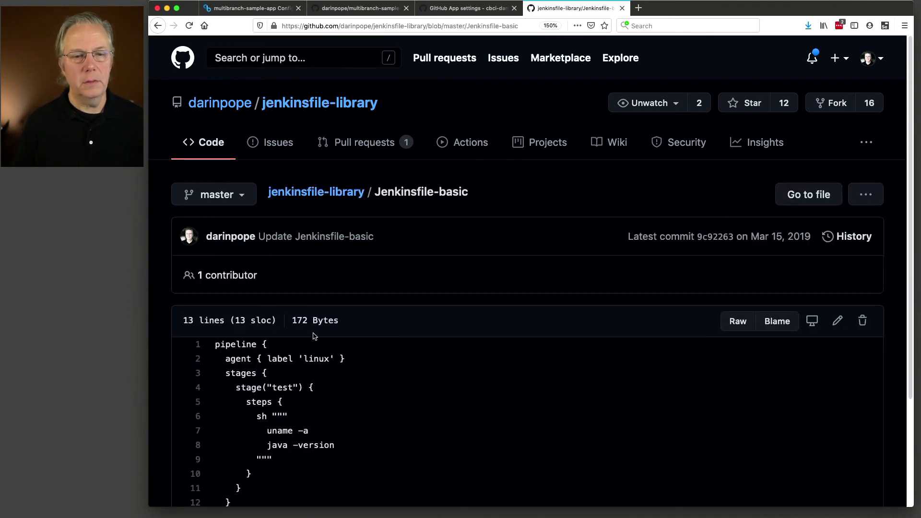
pyautogui.scroll(-2, 314, 333)
pyautogui.scroll(-2, 313, 333)
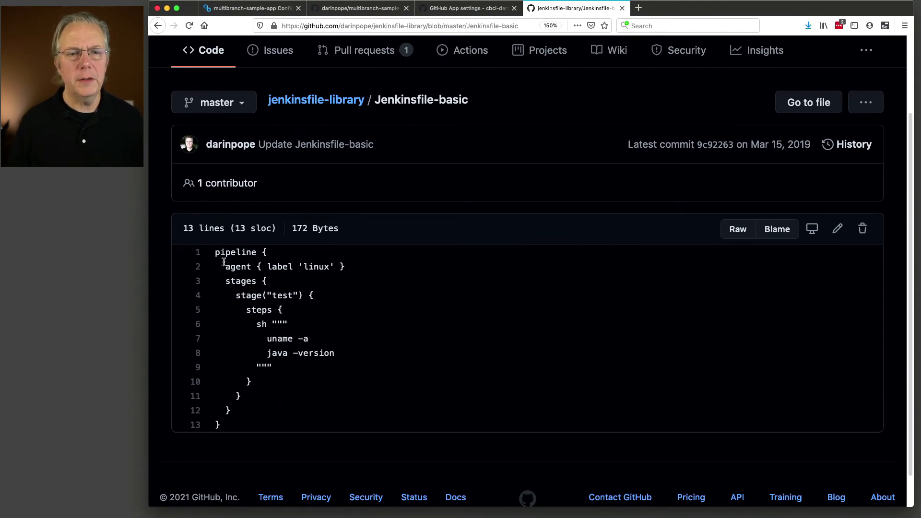
pyautogui.moveTo(214, 251); pyautogui.dragTo(328, 280)
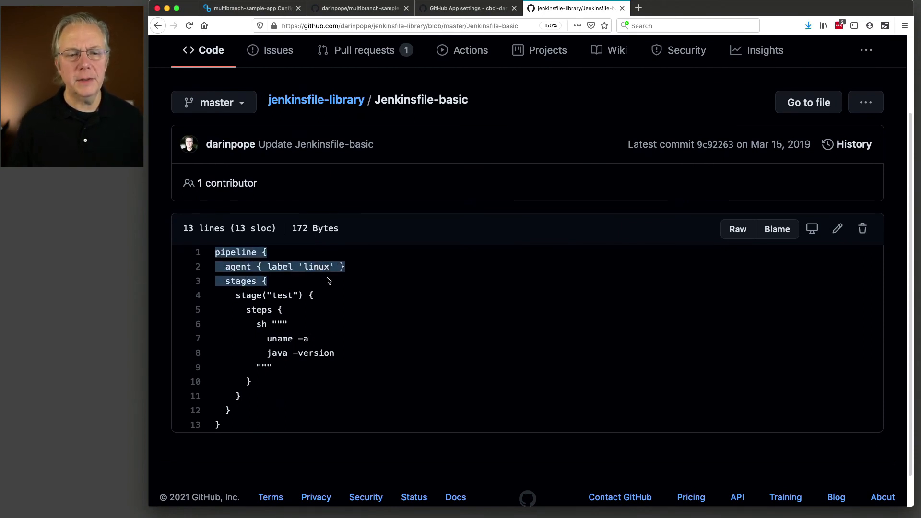
pyautogui.click(331, 358)
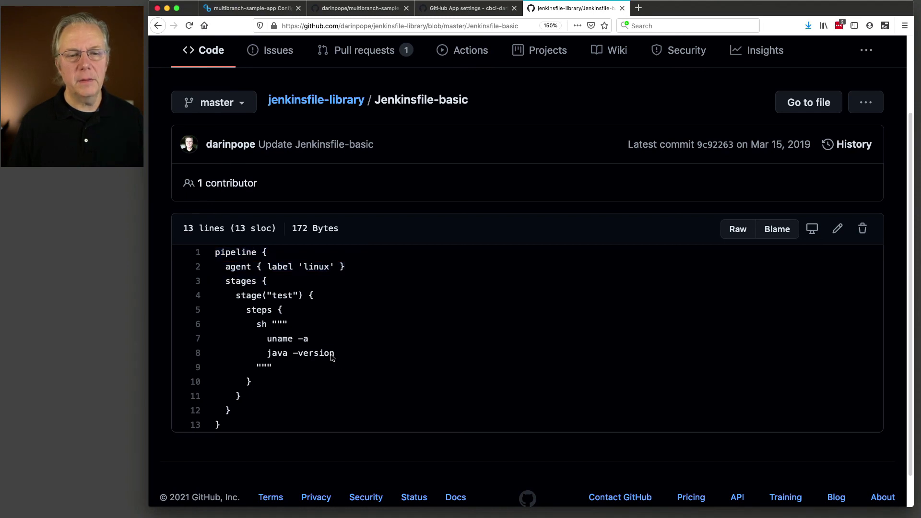
pyautogui.moveTo(331, 357); pyautogui.dragTo(217, 339)
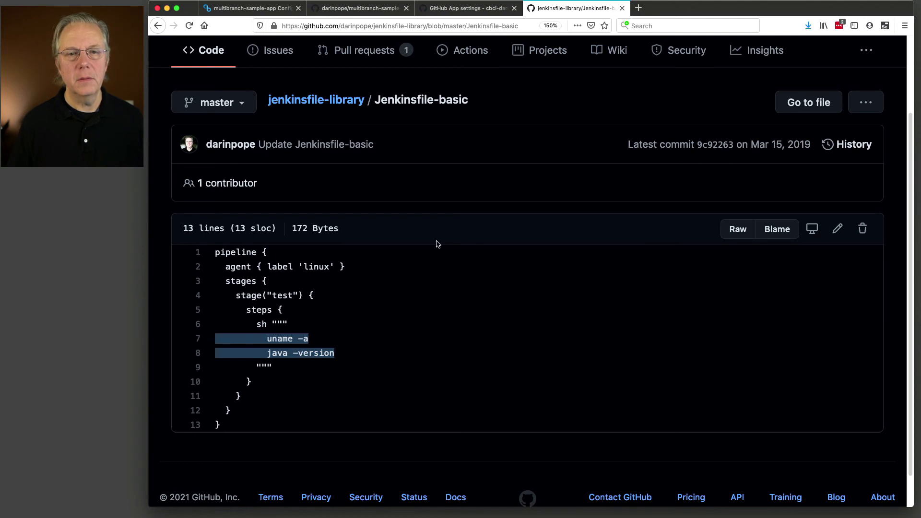
pyautogui.moveTo(467, 102); pyautogui.dragTo(376, 105)
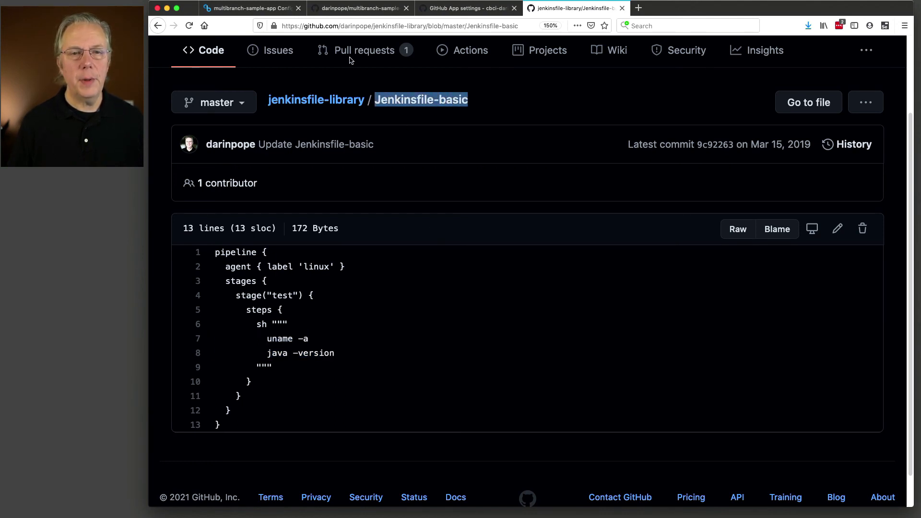
# Step: Return to the multibranch-sample-app configuration and set the pipeline's Script Path to Jenkinsfile-basic
pyautogui.click(245, 9)
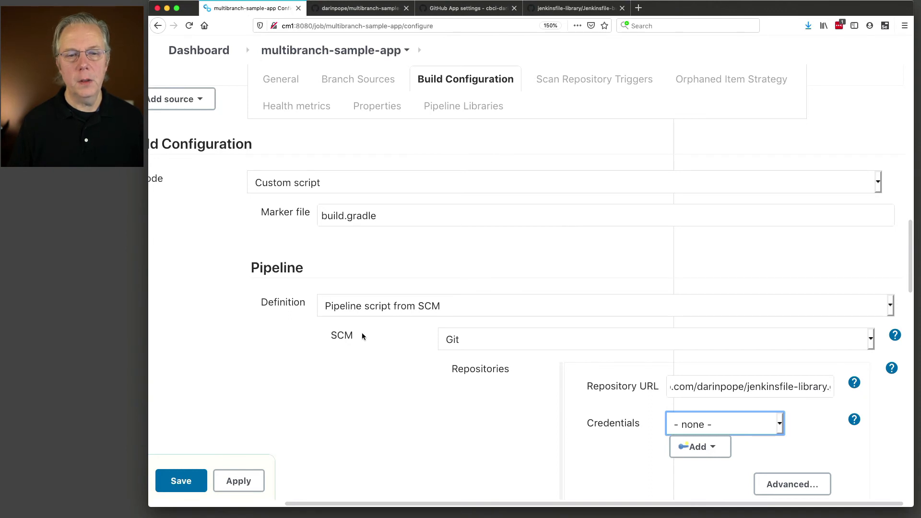
pyautogui.scroll(-2, 362, 332)
pyautogui.scroll(2, 361, 333)
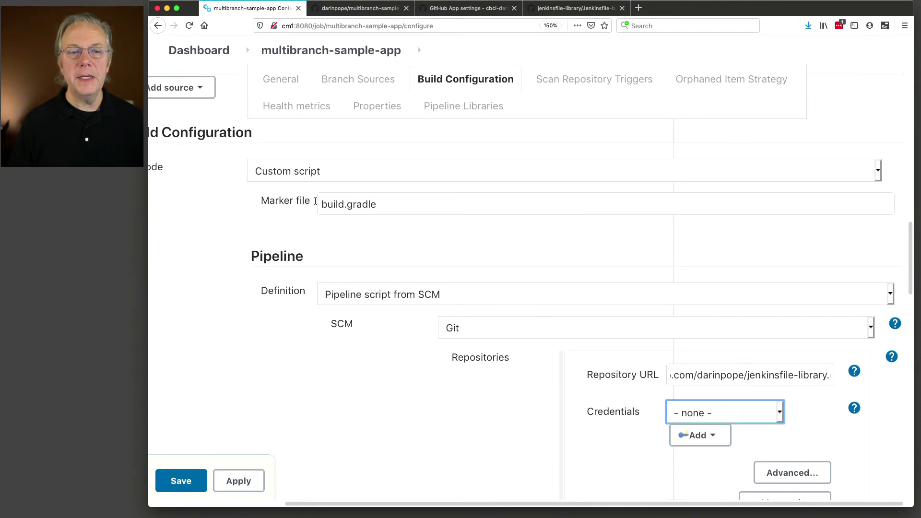
pyautogui.scroll(-4, 327, 241)
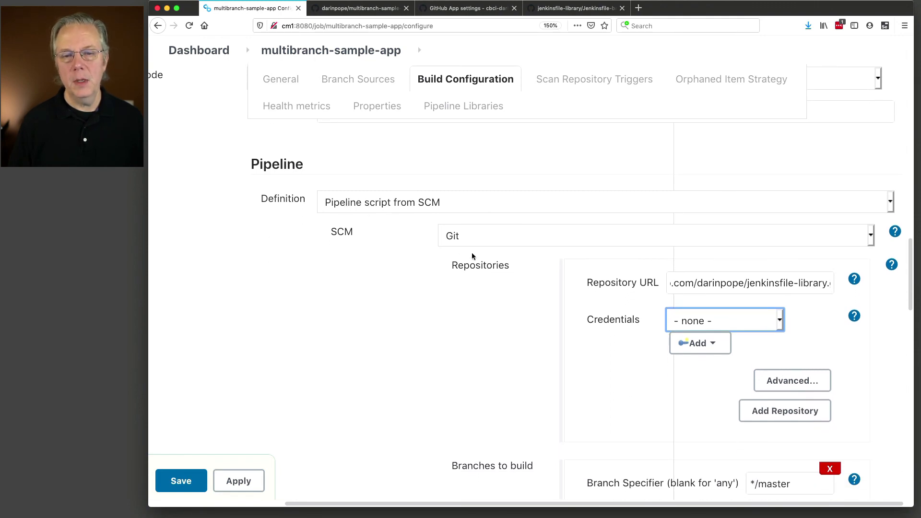
pyautogui.scroll(-8, 542, 298)
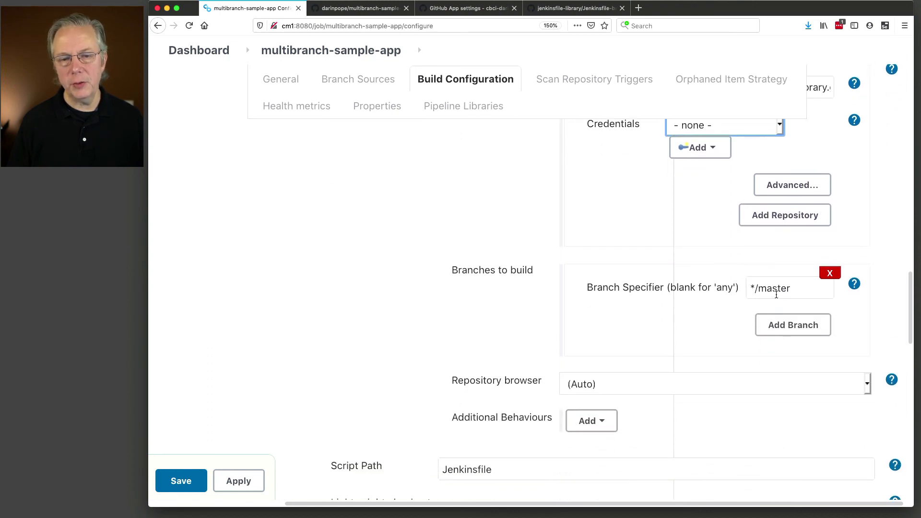
pyautogui.scroll(-2, 357, 281)
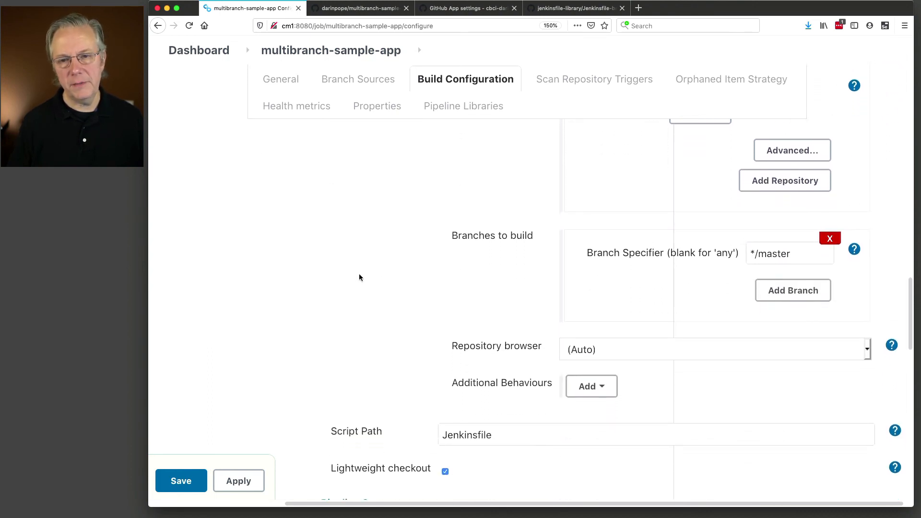
pyautogui.scroll(-7, 359, 273)
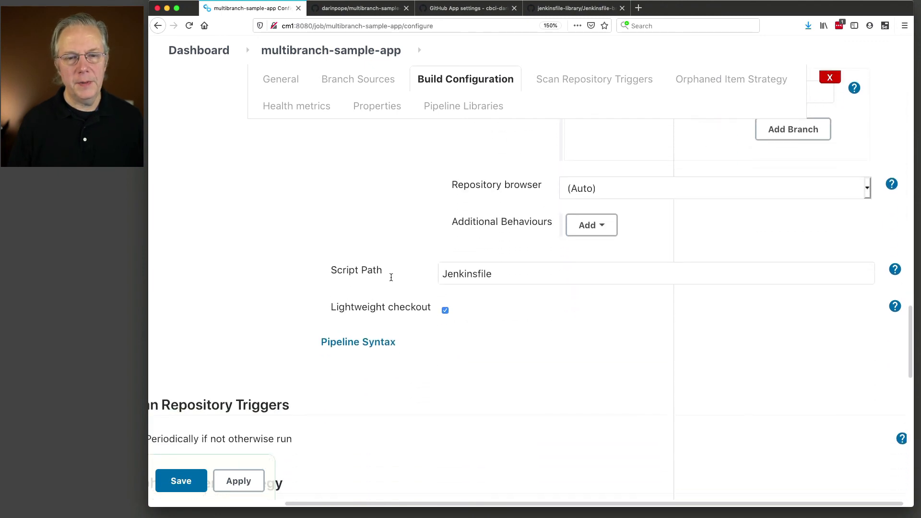
pyautogui.click(445, 275)
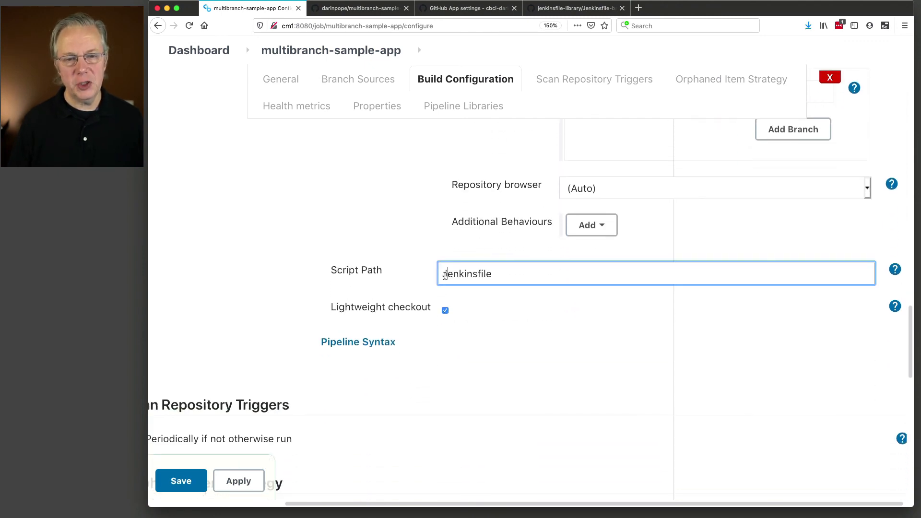
pyautogui.moveTo(441, 275); pyautogui.dragTo(509, 275)
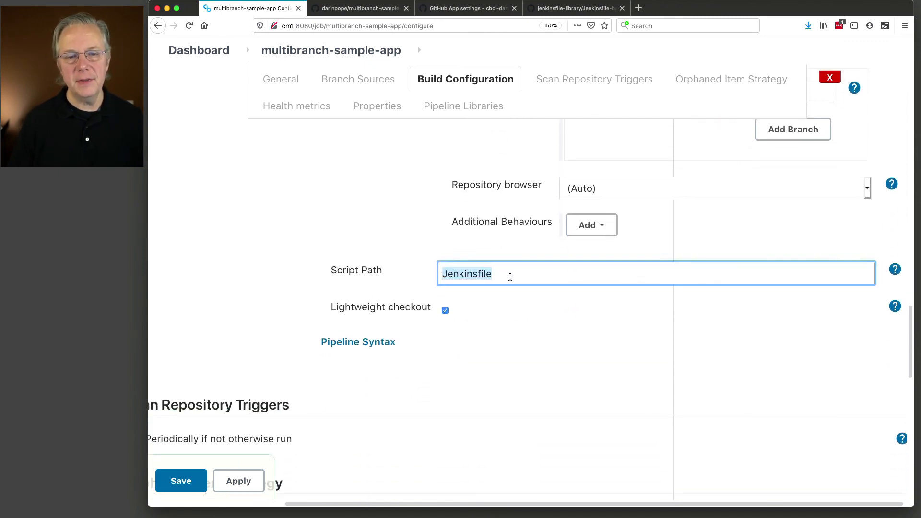
pyautogui.click(510, 275)
pyautogui.write('-basic')
pyautogui.press('Tab')
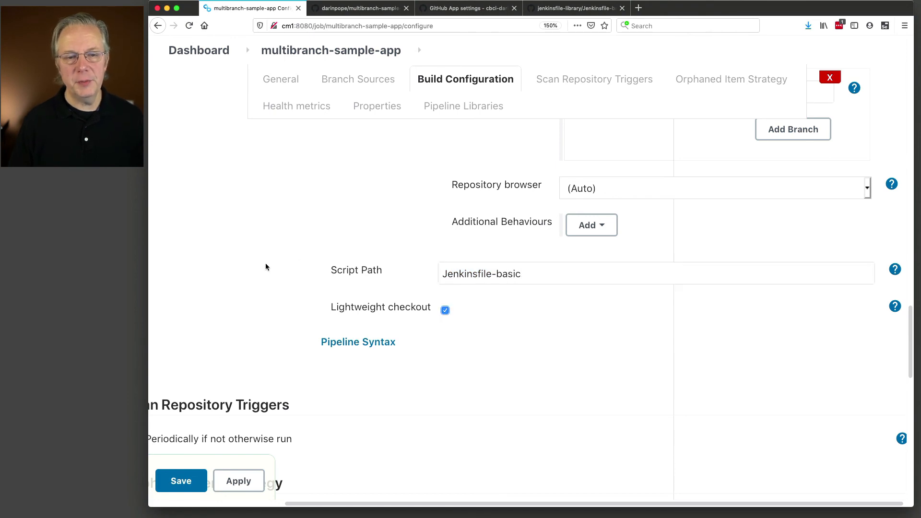
# Step: Review the custom script's marker file setting against the build.gradle file in the multibranch-sample-app GitHub repository
pyautogui.scroll(-1, 264, 267)
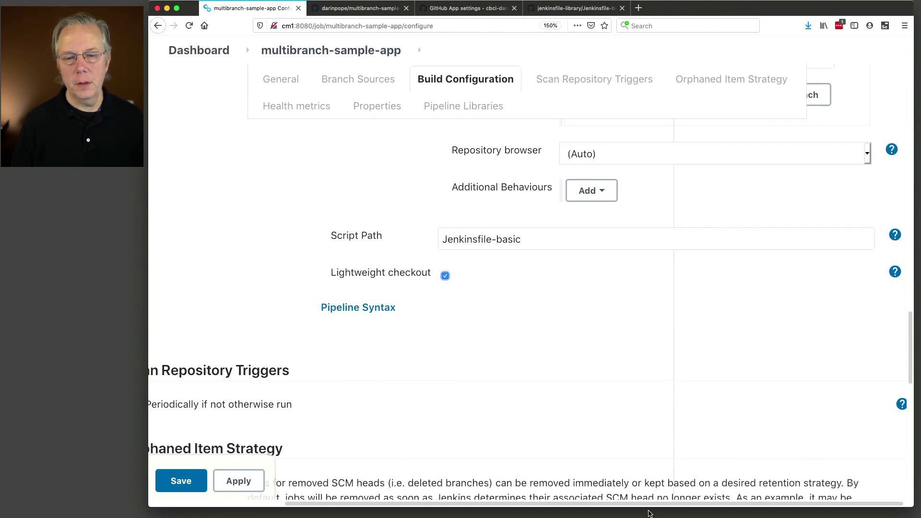
pyautogui.hscroll(-5, 570, 437)
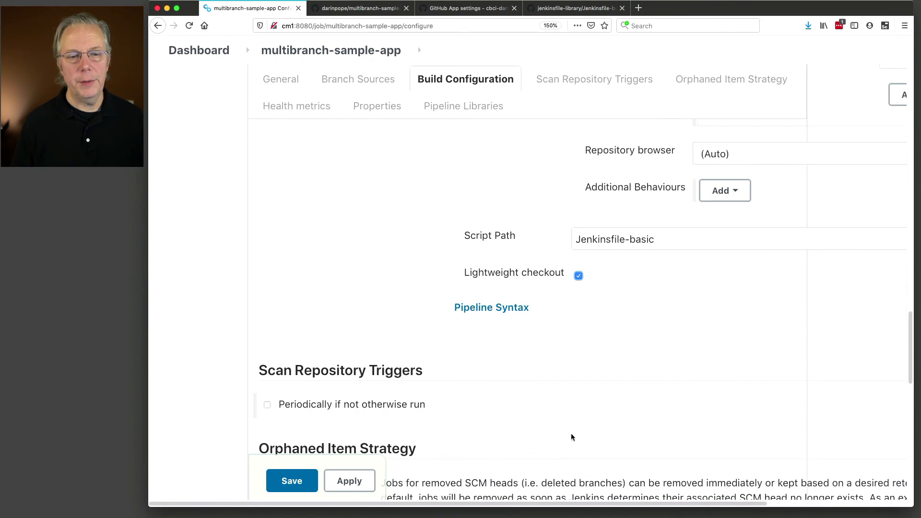
pyautogui.scroll(-3, 506, 397)
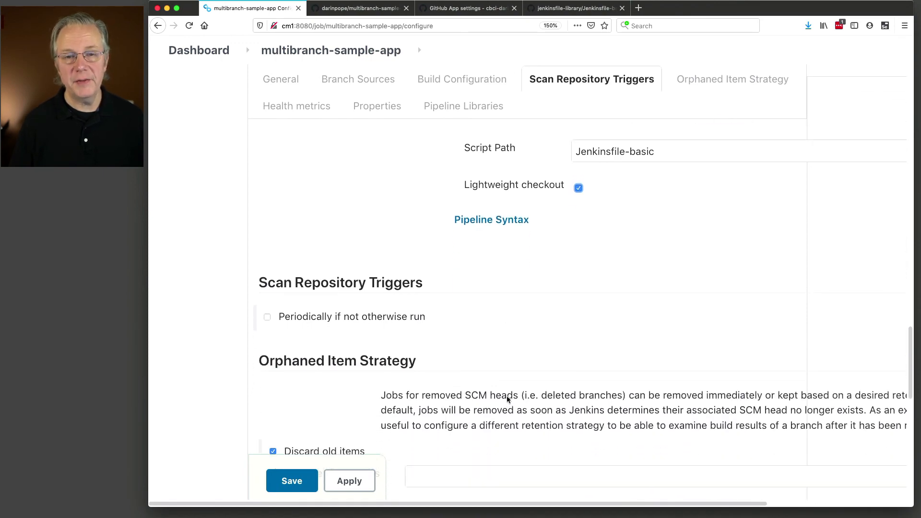
pyautogui.scroll(12, 507, 399)
pyautogui.scroll(5, 506, 400)
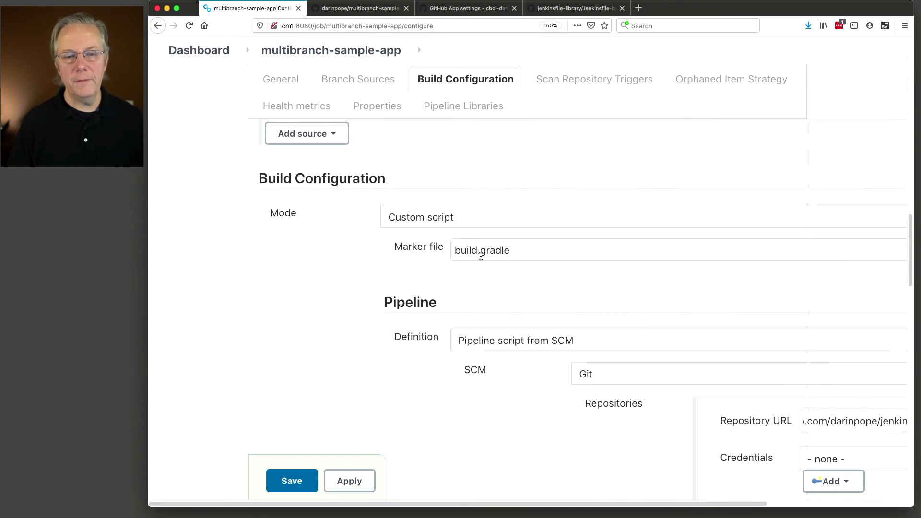
pyautogui.click(336, 9)
pyautogui.moveTo(280, 355); pyautogui.dragTo(197, 356)
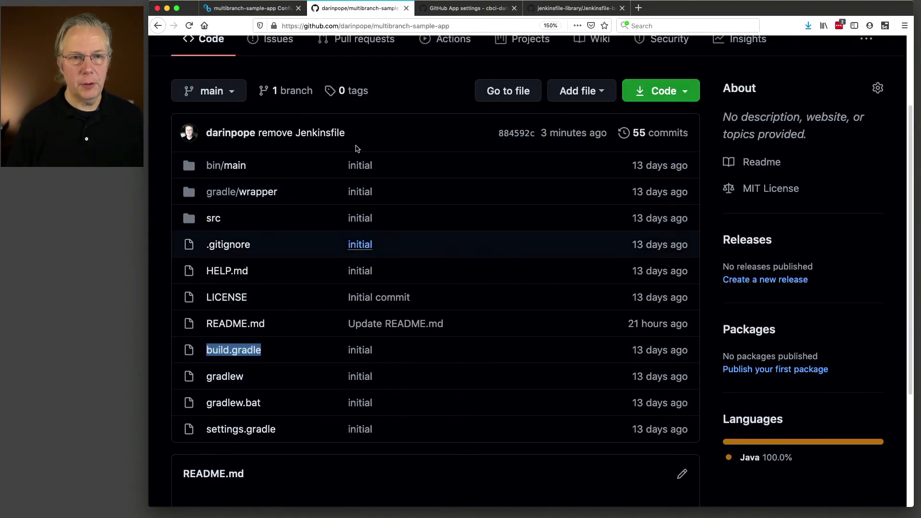
pyautogui.click(263, 10)
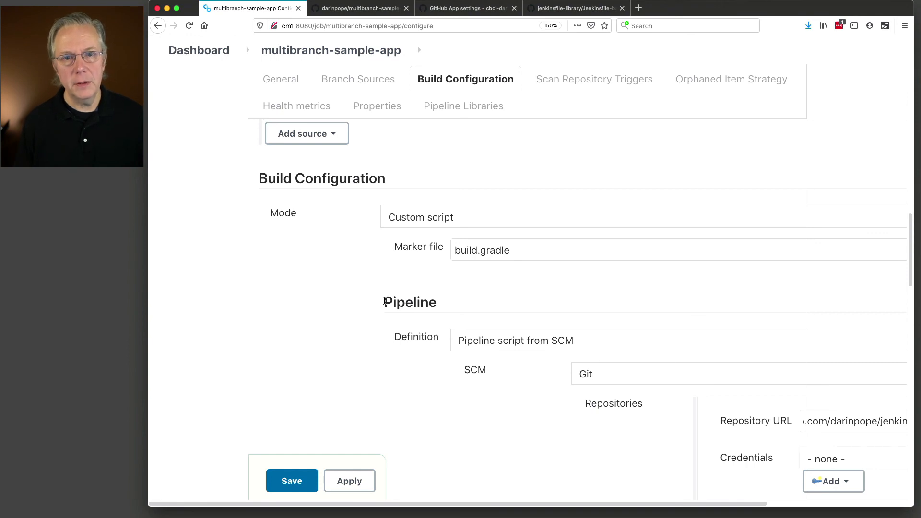
# Step: Review the pipeline's SCM settings and script path against Jenkinsfile-basic in the jenkinsfile-library repository
pyautogui.scroll(-3, 381, 412)
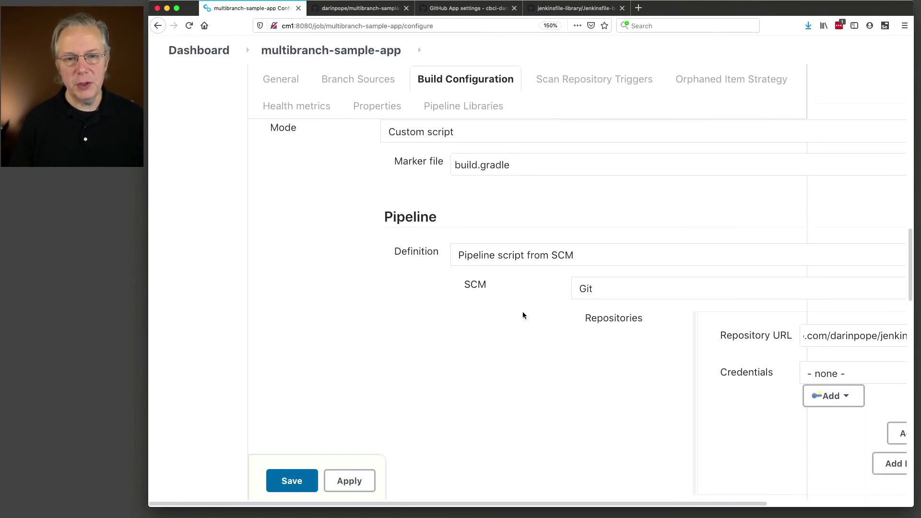
pyautogui.scroll(-1, 522, 312)
pyautogui.scroll(-1, 524, 337)
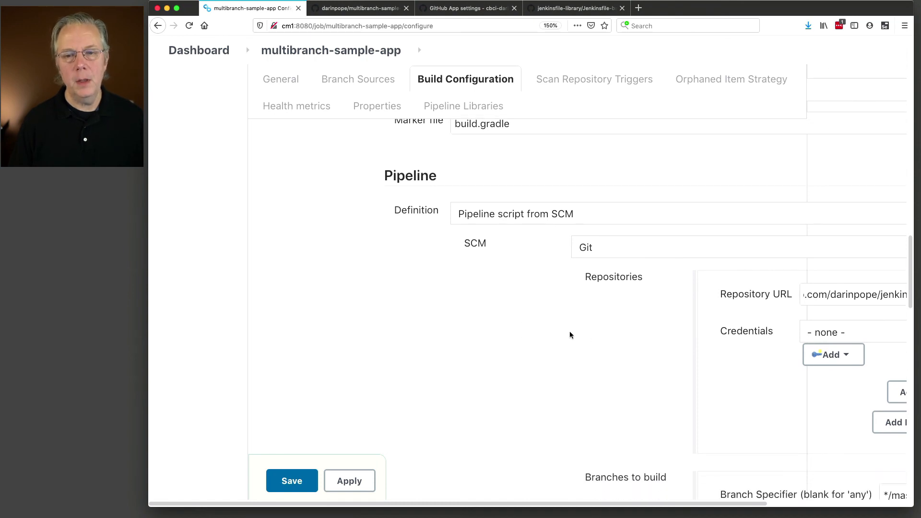
pyautogui.scroll(-10, 539, 363)
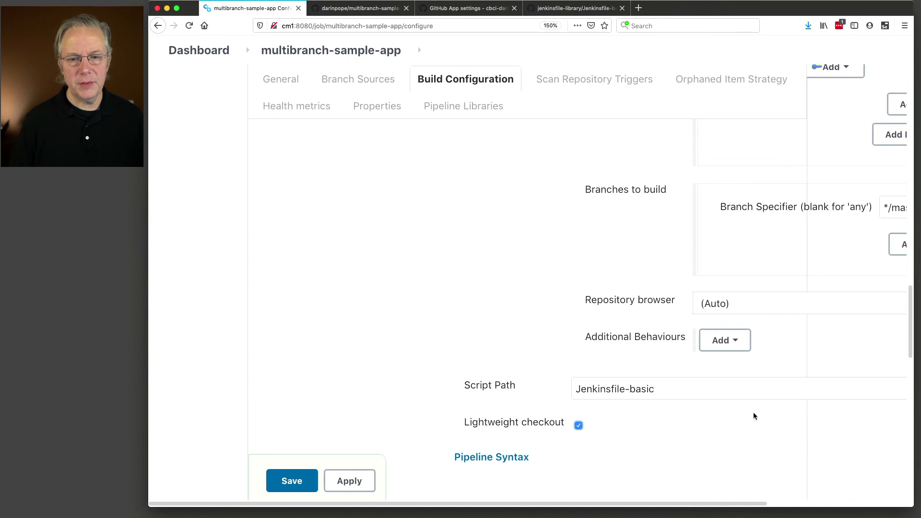
pyautogui.scroll(-1, 753, 416)
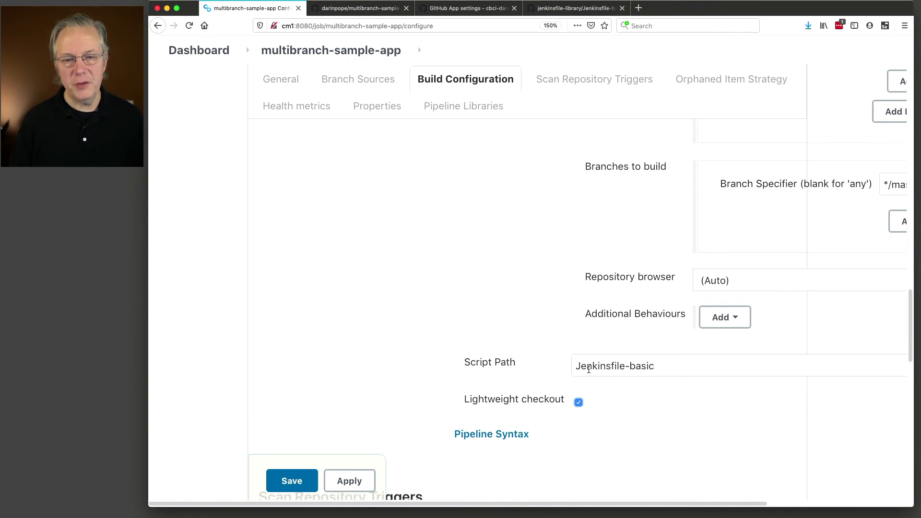
pyautogui.click(572, 10)
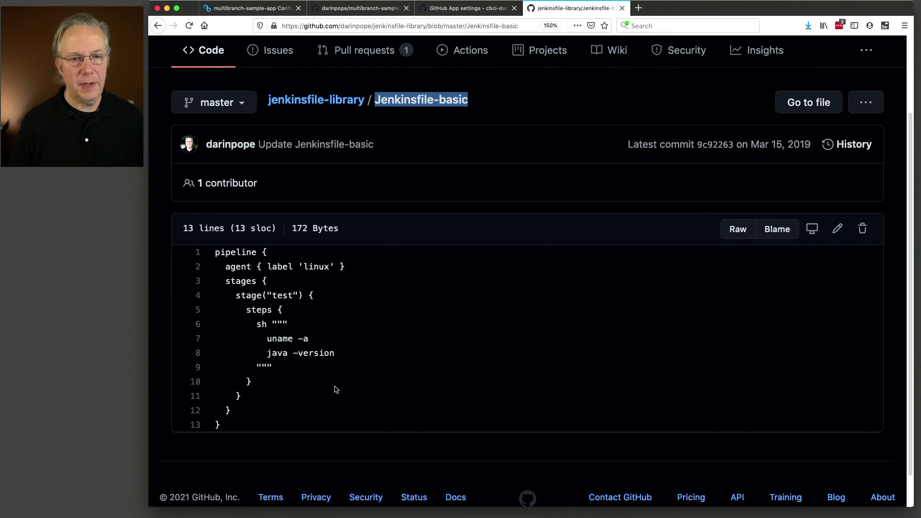
pyautogui.click(271, 9)
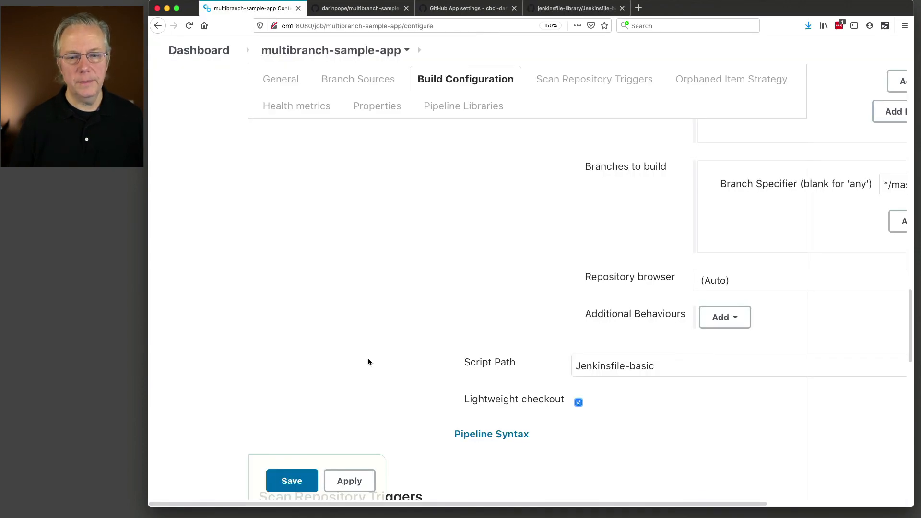
# Step: Save the multibranch-sample-app configuration and examine the marker file check in the Scan Repository Log
pyautogui.scroll(-3, 350, 362)
pyautogui.click(289, 482)
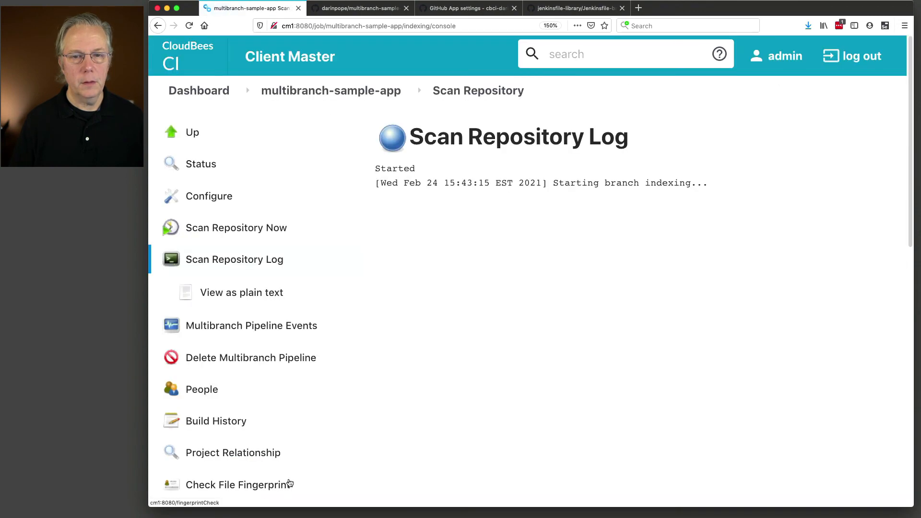
pyautogui.click(264, 263)
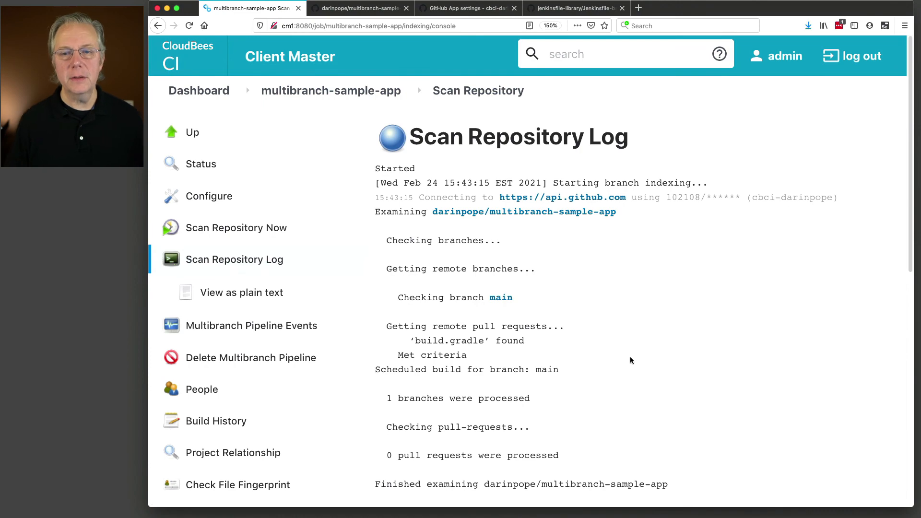
pyautogui.scroll(-2, 628, 356)
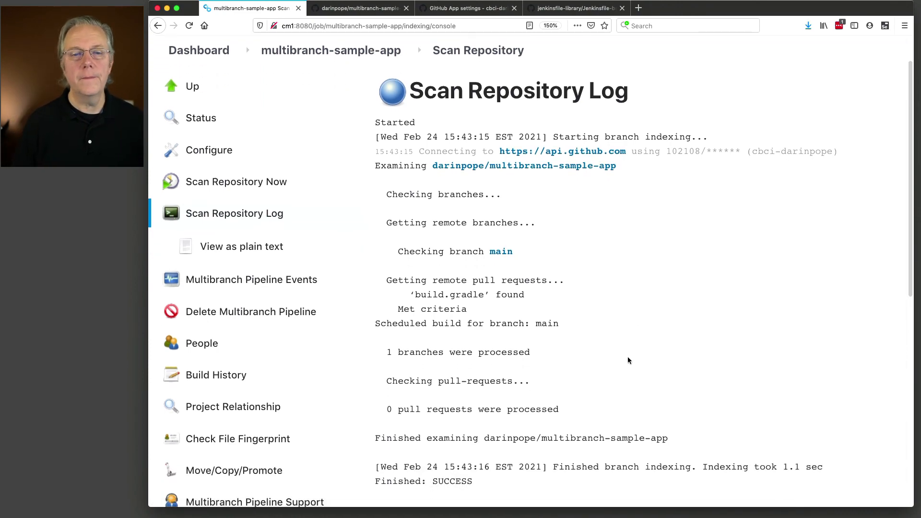
pyautogui.scroll(-2, 628, 357)
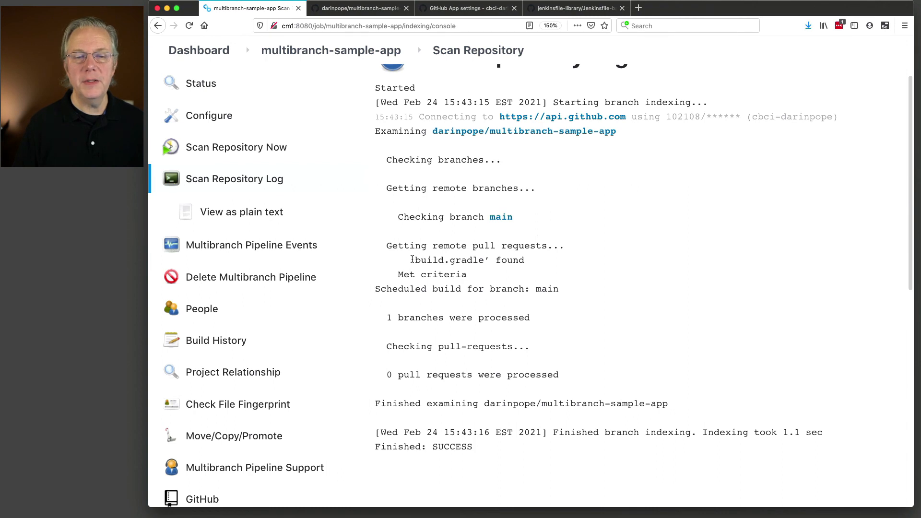
pyautogui.moveTo(409, 261); pyautogui.dragTo(531, 265)
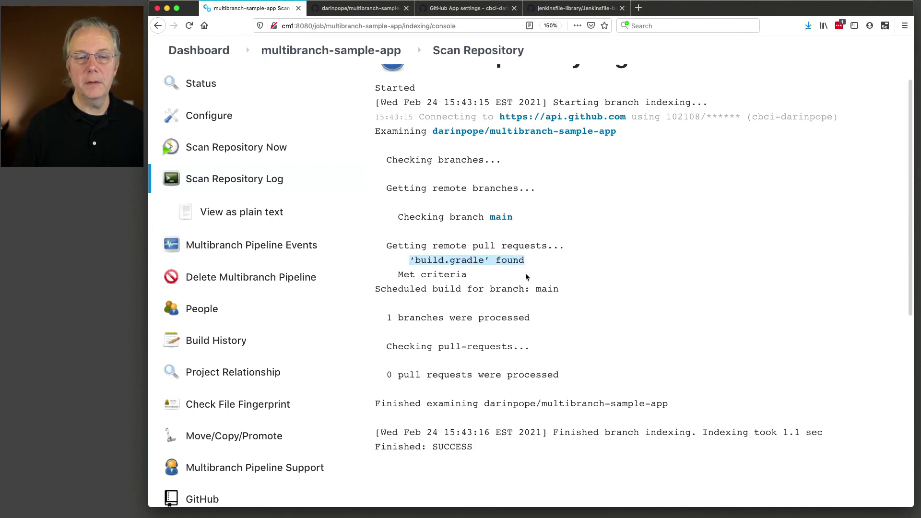
# Step: Open the console output of the main branch's build #1 in multibranch-sample-app and examine the uname -a and java -version commands
pyautogui.scroll(3, 527, 271)
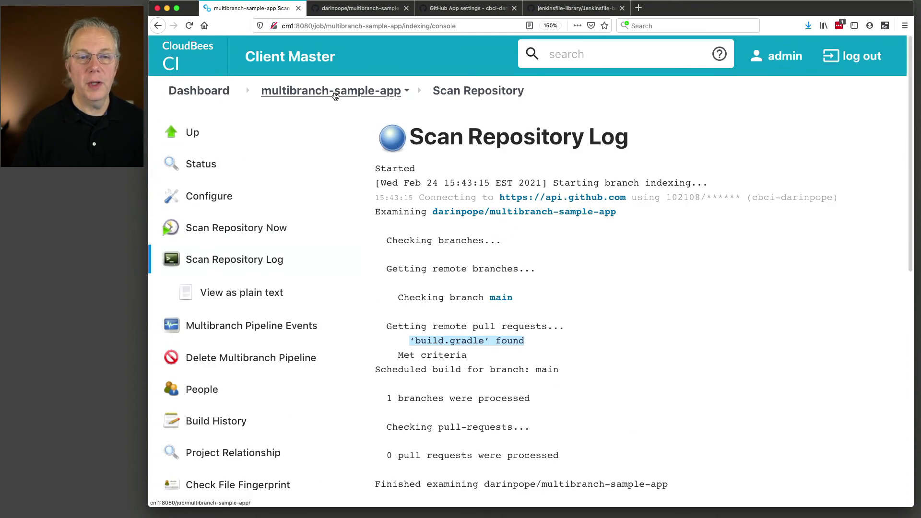
pyautogui.click(335, 94)
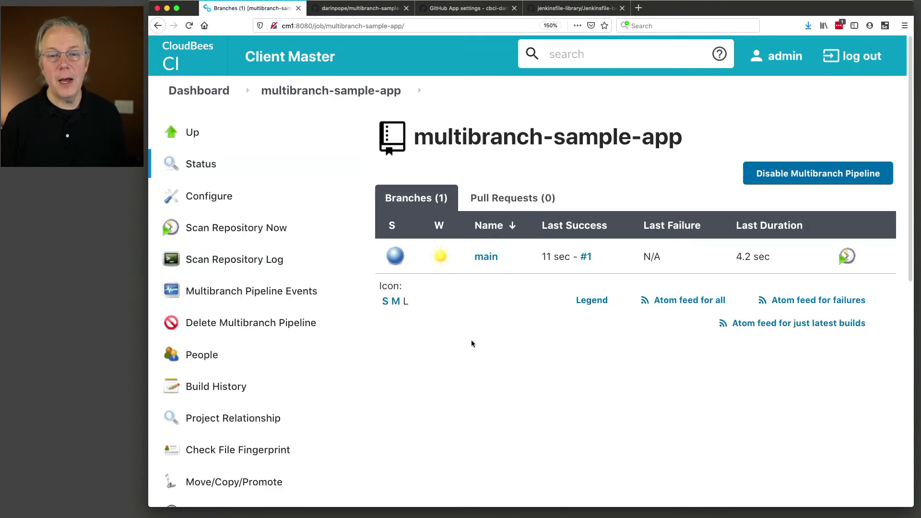
pyautogui.click(488, 259)
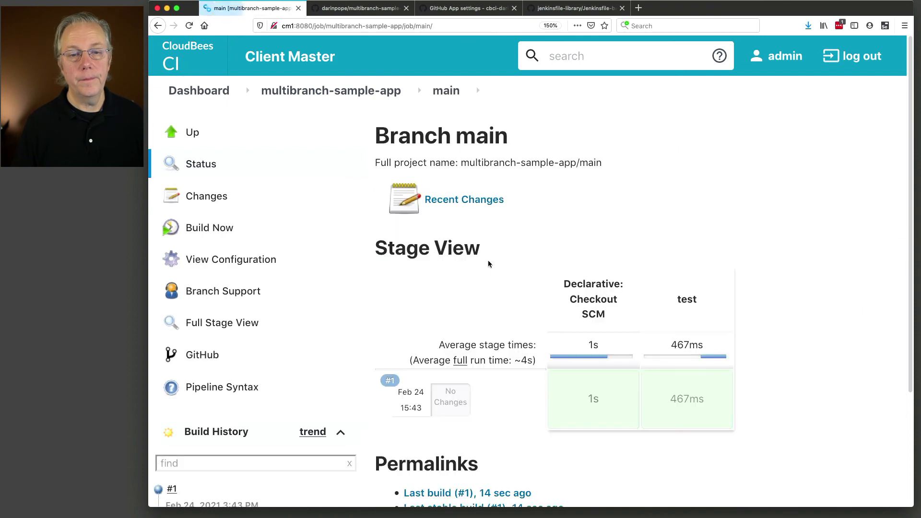
pyautogui.click(157, 489)
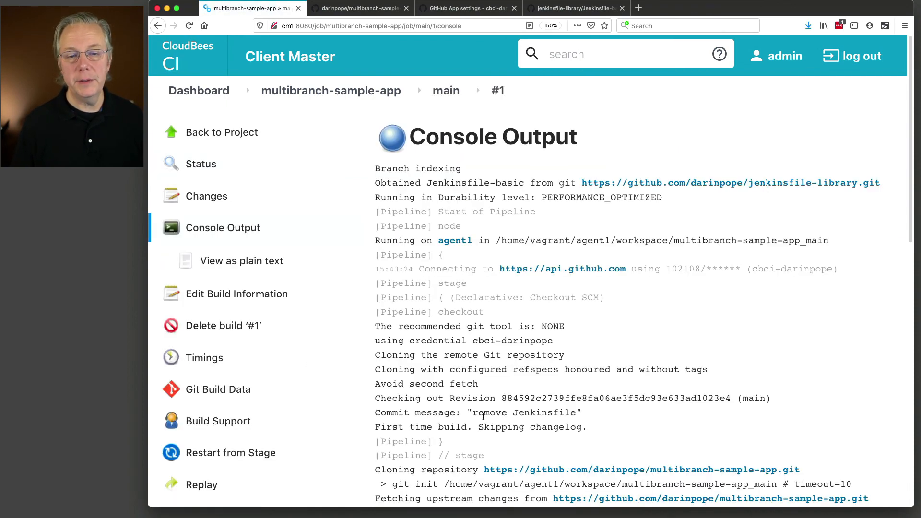
pyautogui.scroll(-10, 482, 415)
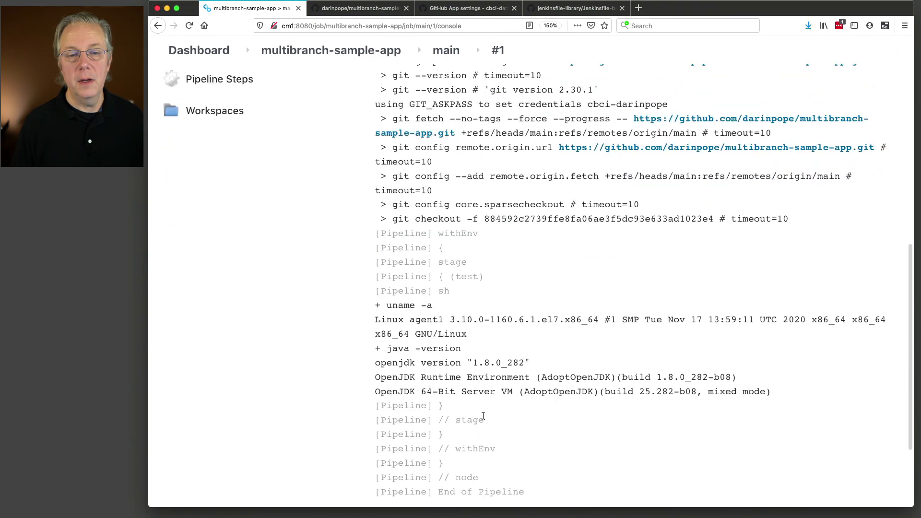
pyautogui.moveTo(387, 305); pyautogui.dragTo(436, 307)
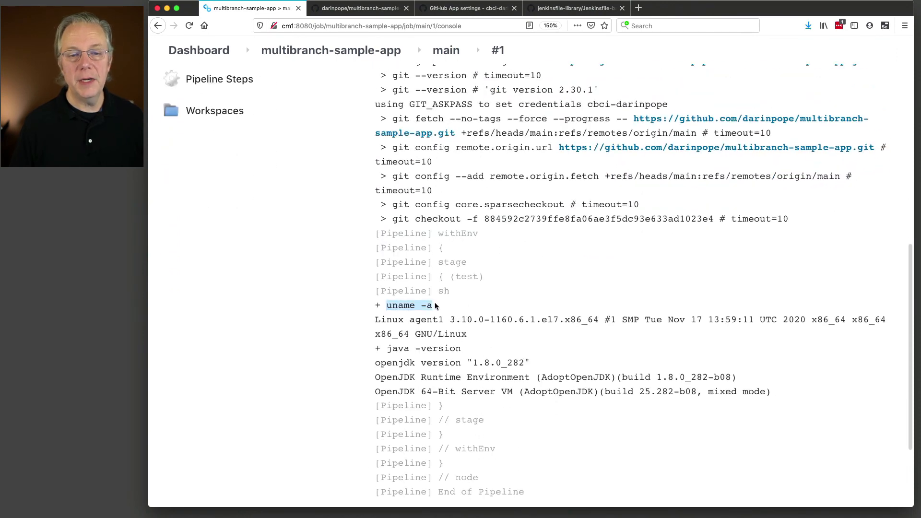
pyautogui.moveTo(389, 349); pyautogui.dragTo(456, 349)
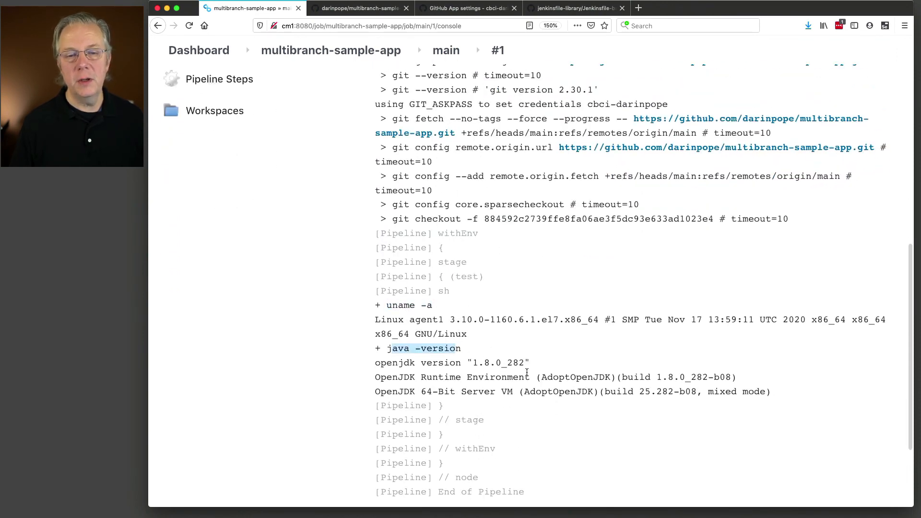